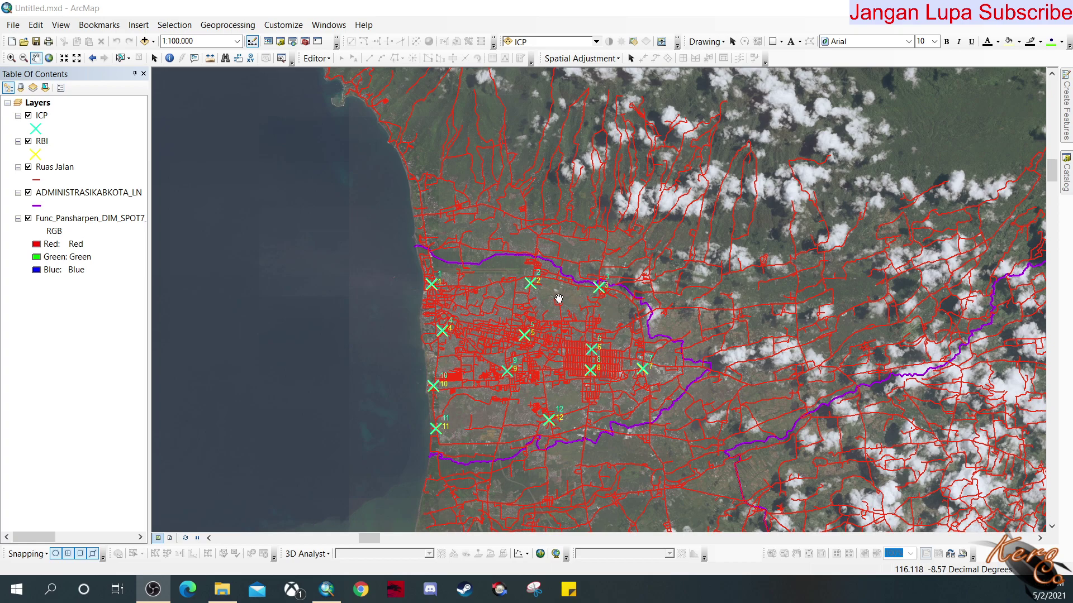
Step: Hide the ICP and RBI point layers so only roads, boundaries and the satellite image are displayed
{"action": "left_click_drag", "start_coordinate": [631, 383], "coordinate": [663, 310]}
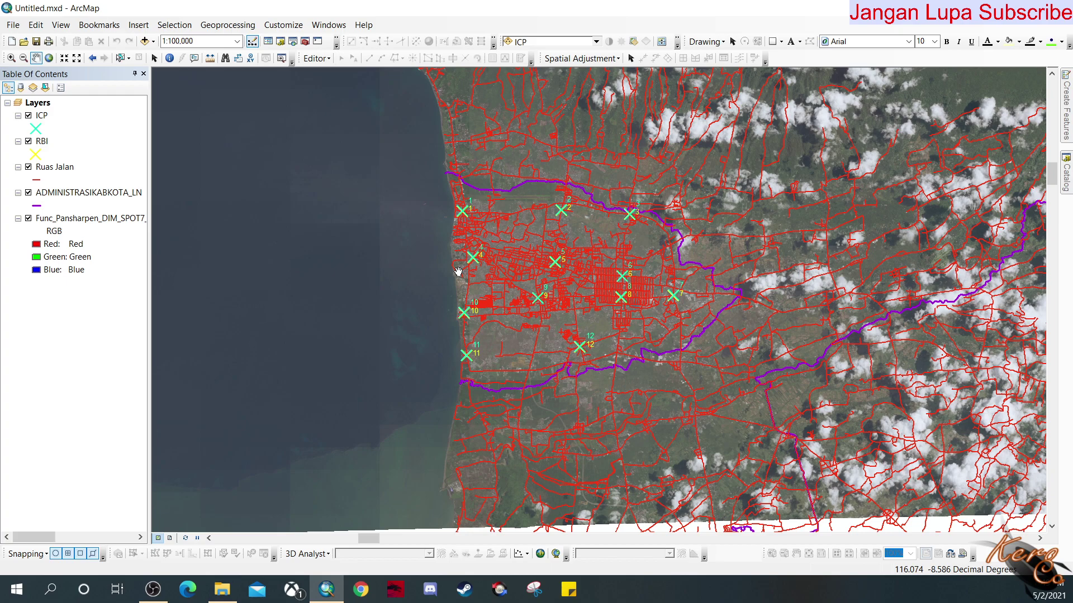
{"action": "scroll", "coordinate": [545, 255], "scroll_direction": "up", "scroll_amount": 2}
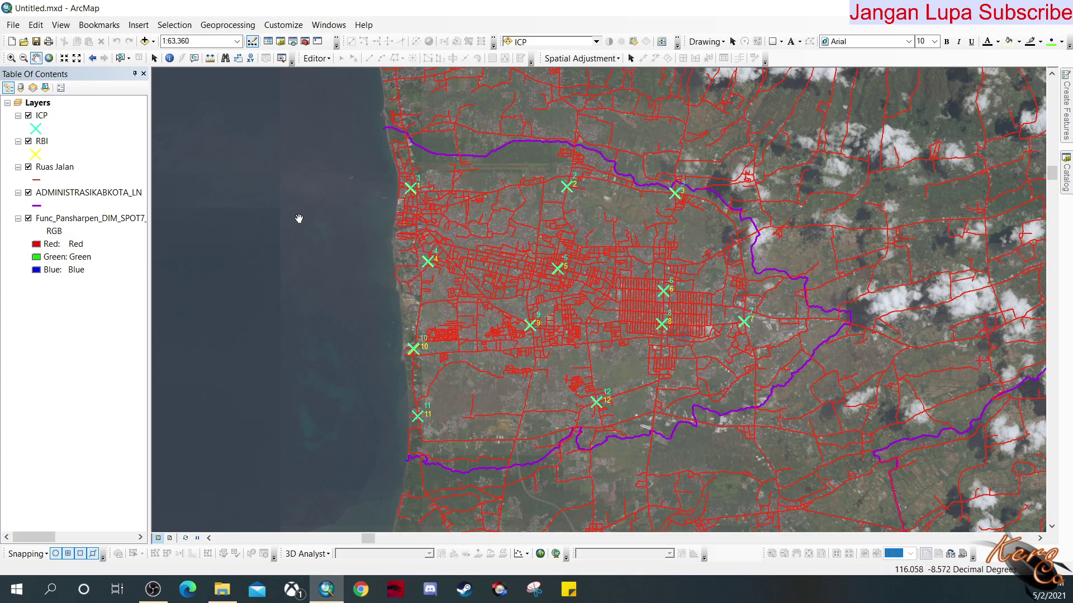
{"action": "left_click", "coordinate": [28, 116]}
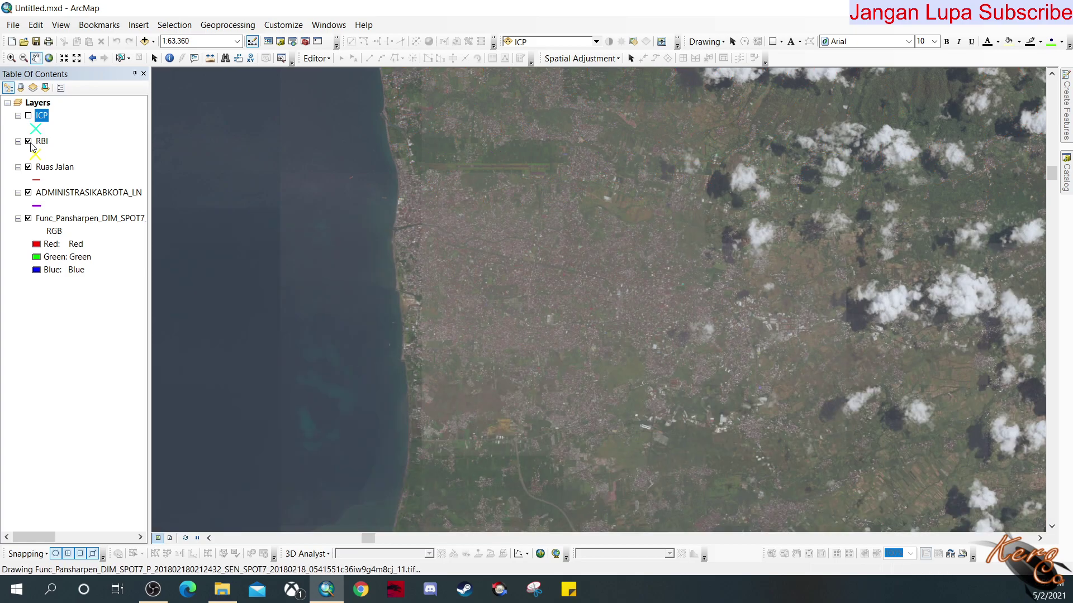
{"action": "left_click", "coordinate": [29, 142]}
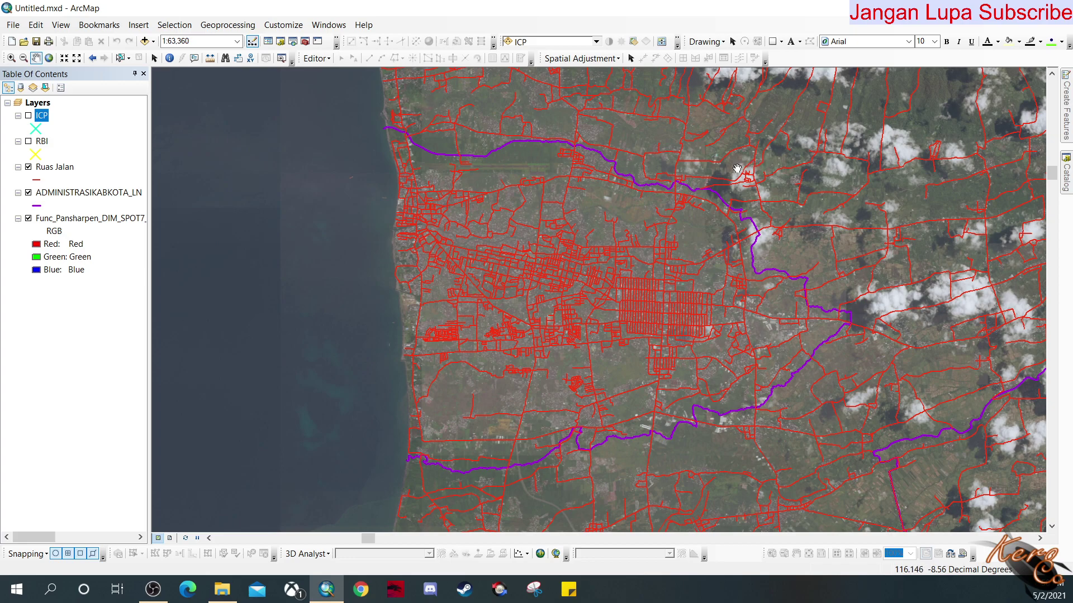
Step: Show the Georeferencing toolbar and dock it beside the Spatial Adjustment toolbar
{"action": "left_click", "coordinate": [284, 25]}
{"action": "mouse_move", "coordinate": [299, 40]}
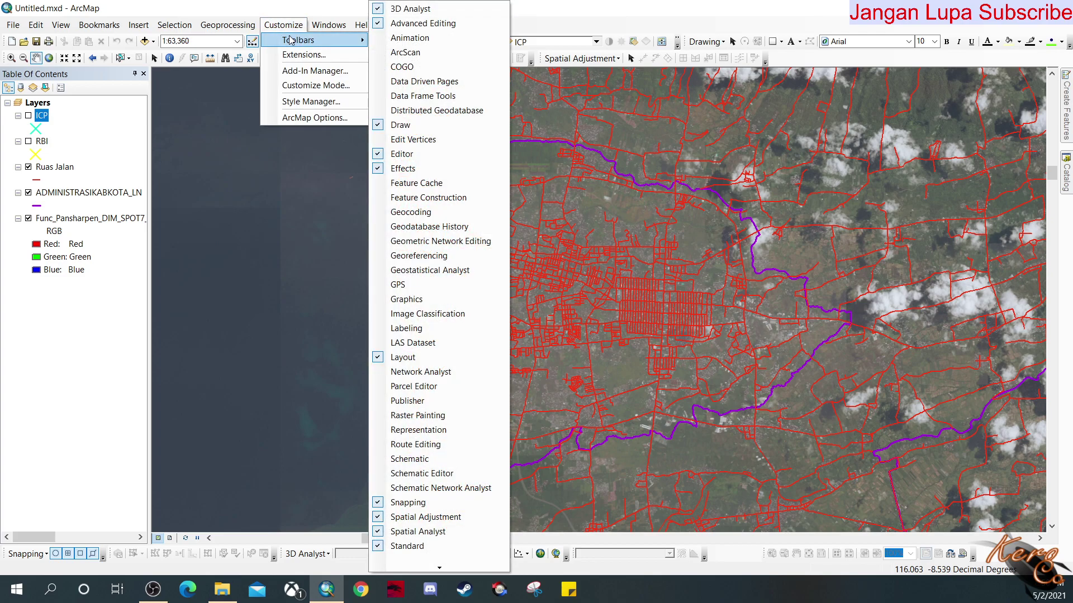
{"action": "left_click", "coordinate": [414, 256]}
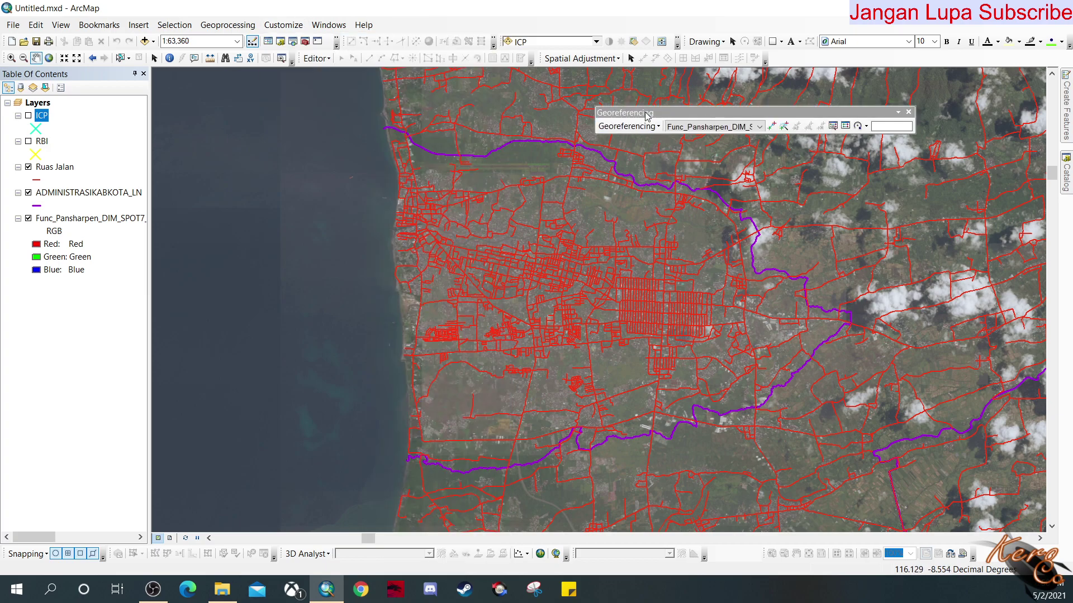
{"action": "left_click_drag", "start_coordinate": [621, 112], "coordinate": [778, 65]}
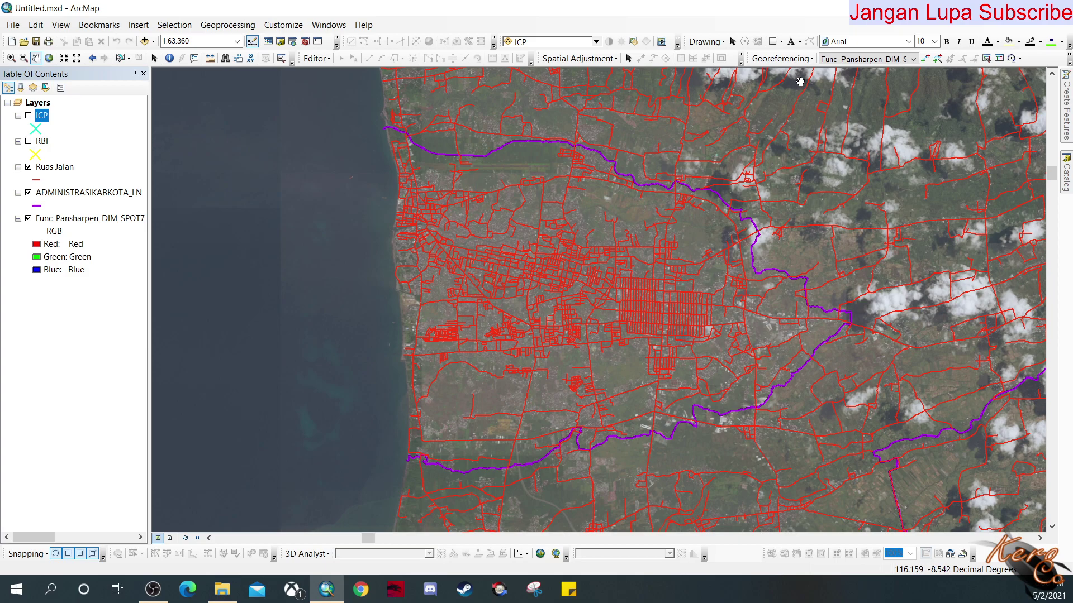
{"action": "left_click", "coordinate": [810, 60]}
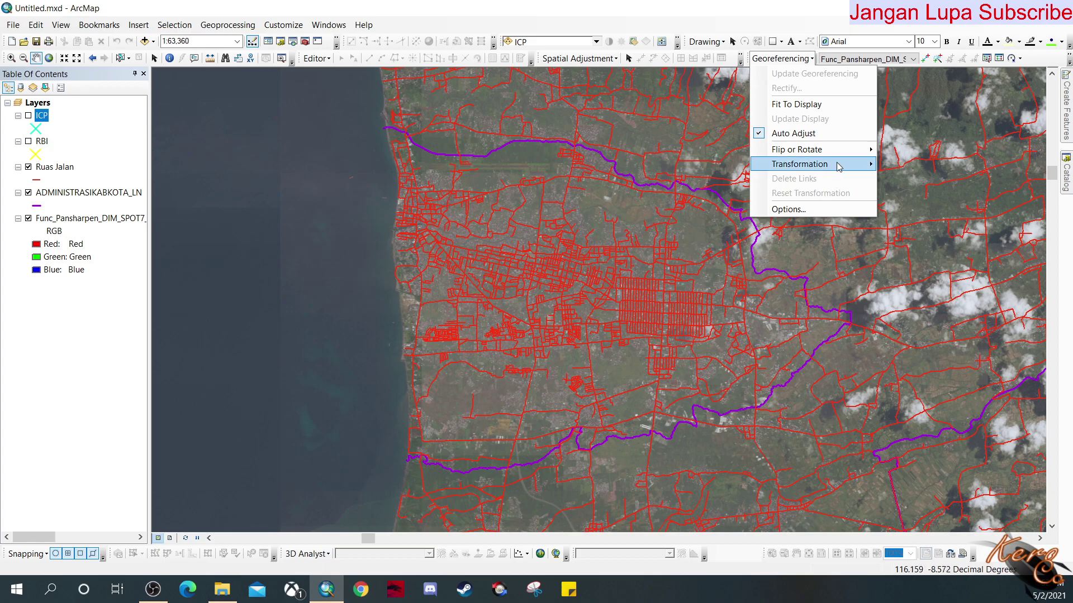
{"action": "mouse_move", "coordinate": [850, 150]}
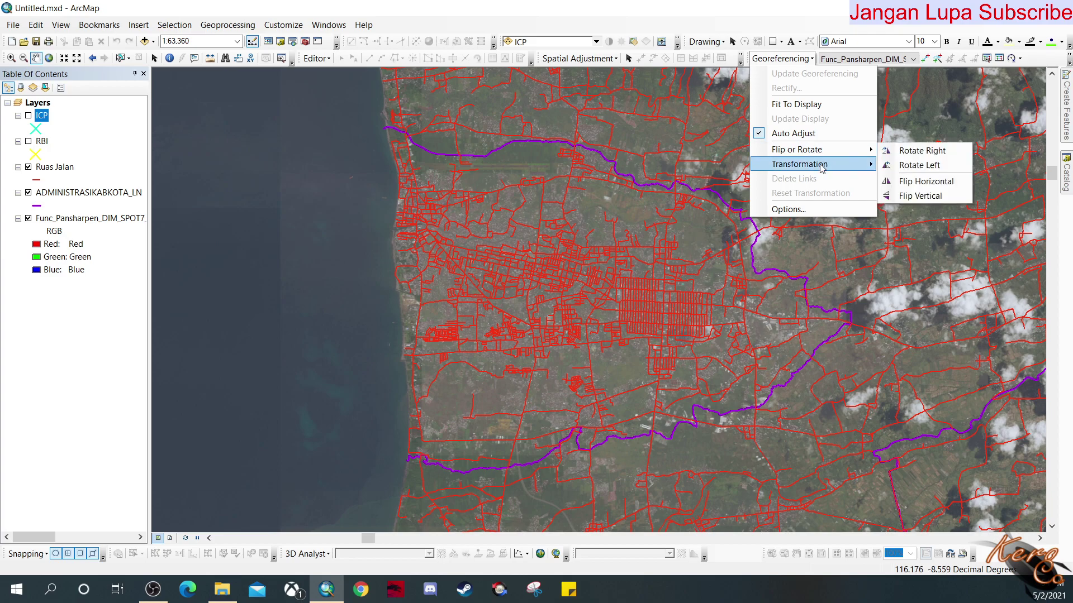
{"action": "mouse_move", "coordinate": [823, 164]}
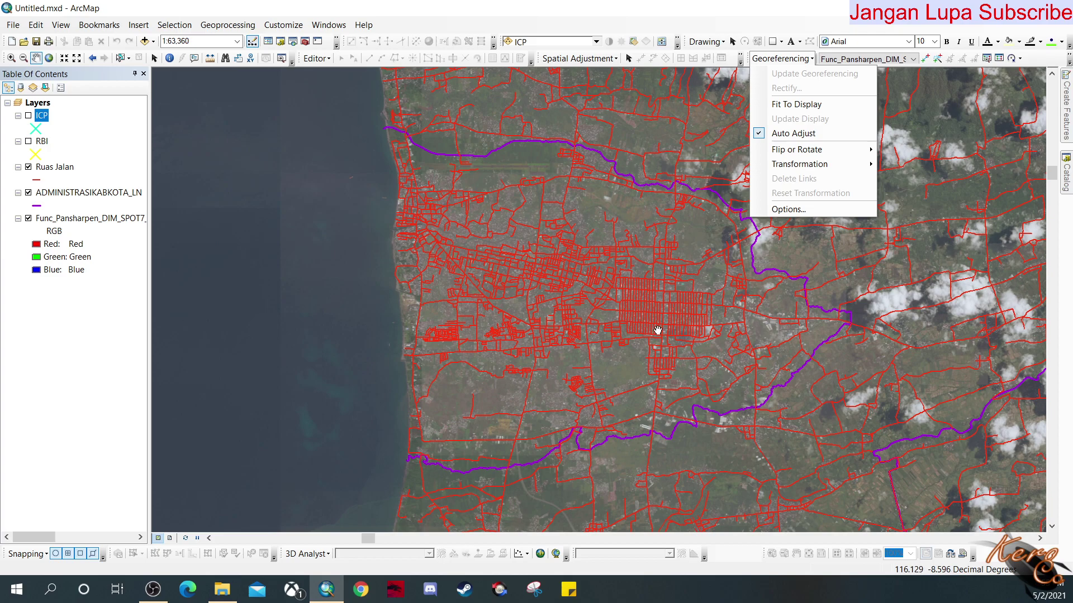
{"action": "left_click", "coordinate": [823, 6]}
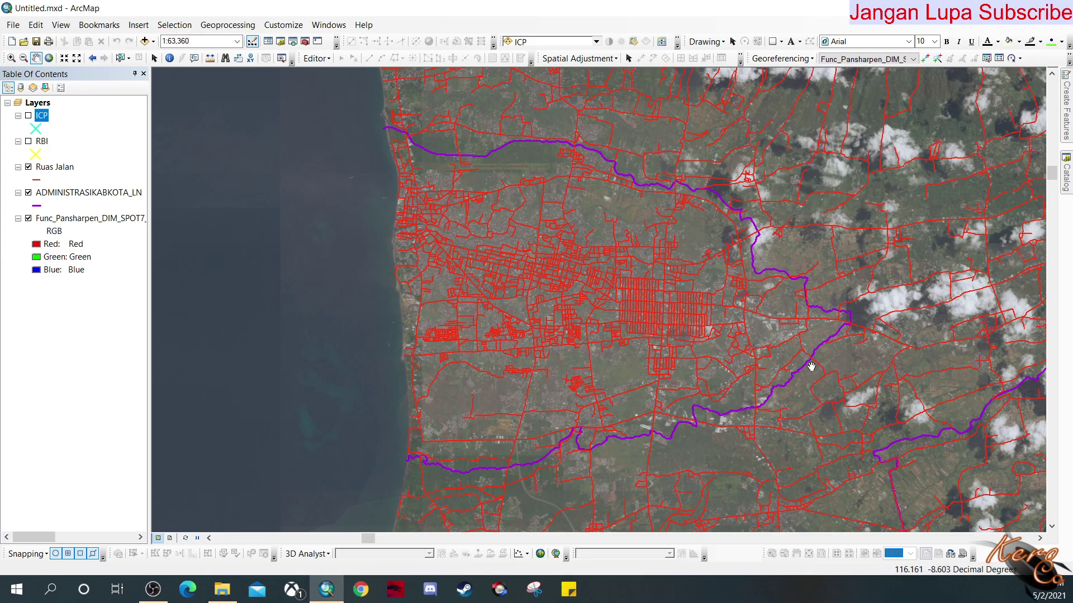
Step: Examine the satellite image's coverage against the road and administrative boundary layers, ending at the densely mapped city area
{"action": "scroll", "coordinate": [811, 362], "scroll_direction": "down", "scroll_amount": 3}
{"action": "scroll", "coordinate": [788, 370], "scroll_direction": "down", "scroll_amount": 2}
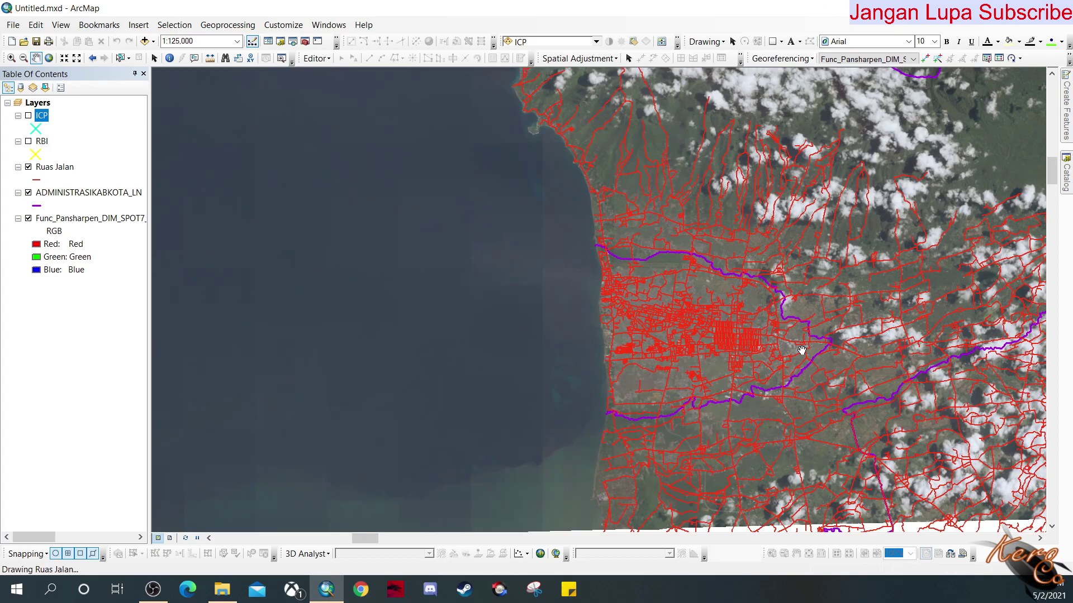
{"action": "scroll", "coordinate": [770, 342], "scroll_direction": "down", "scroll_amount": 1}
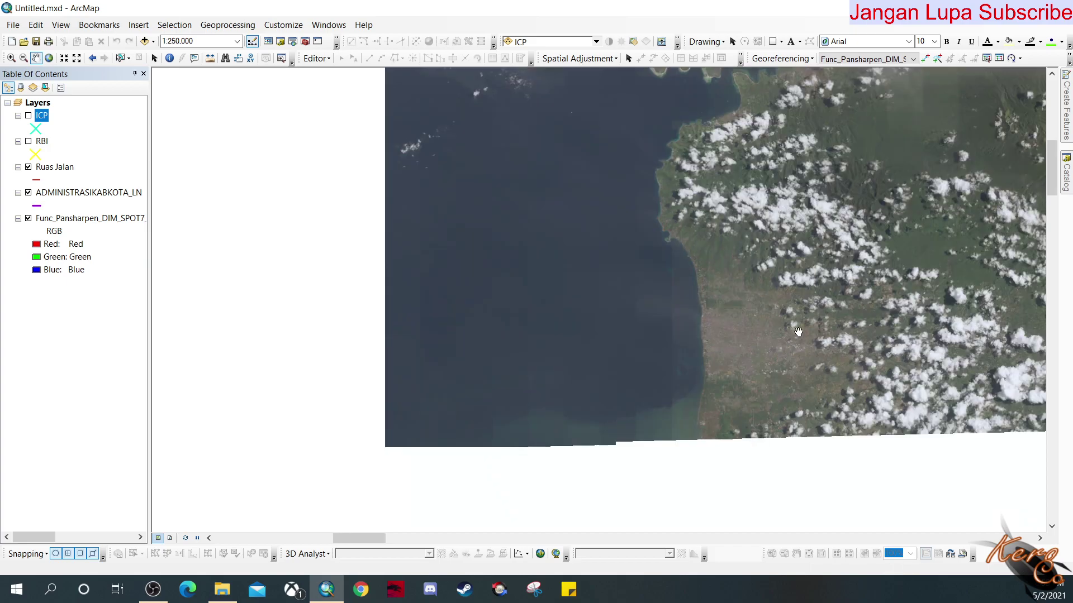
{"action": "left_click_drag", "start_coordinate": [846, 300], "coordinate": [684, 361]}
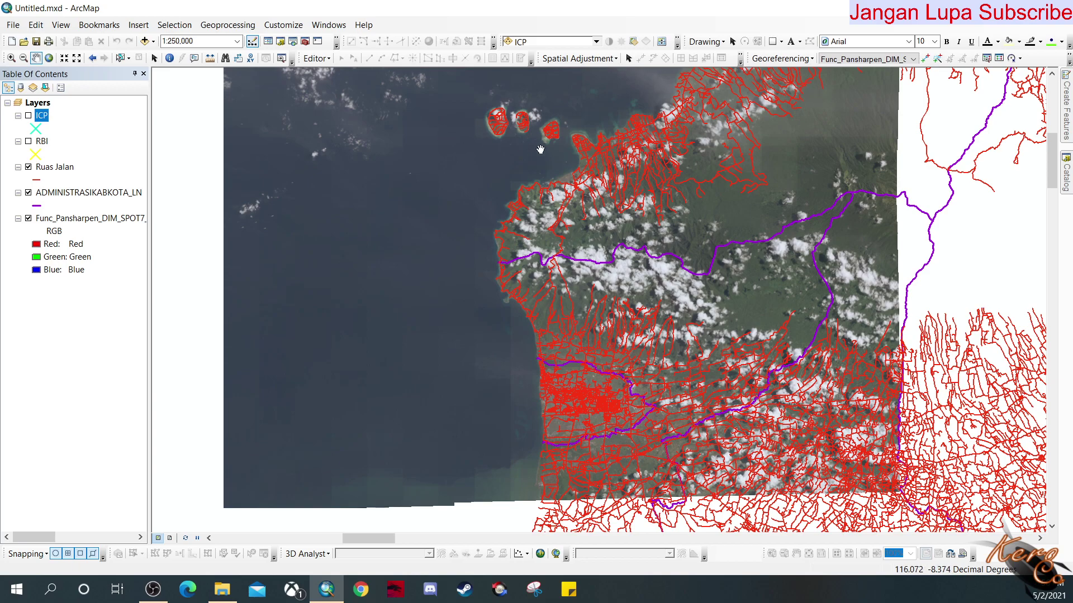
{"action": "left_click_drag", "start_coordinate": [741, 92], "coordinate": [736, 134]}
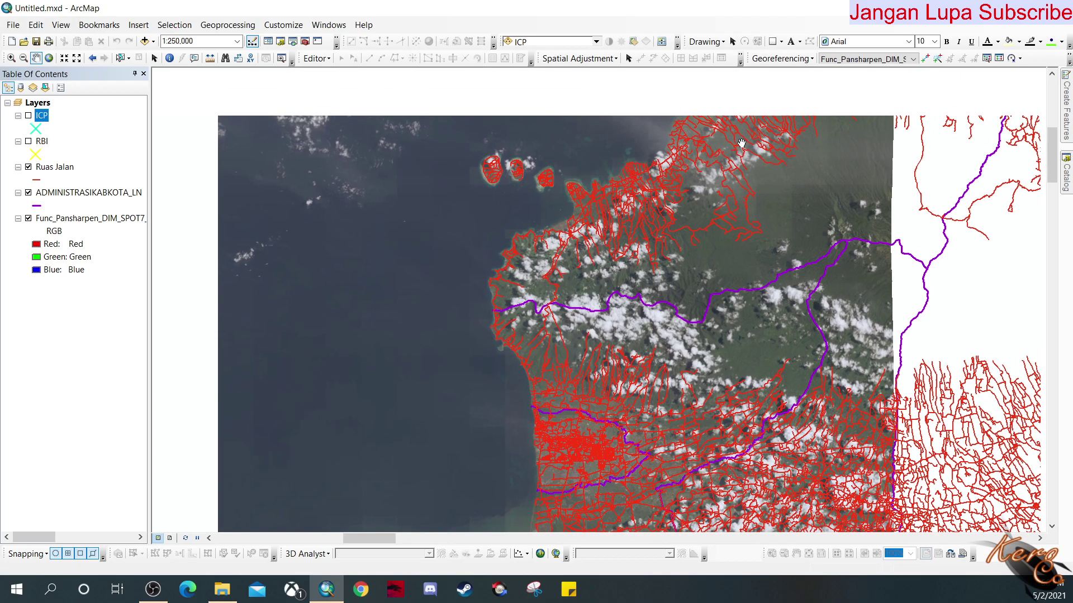
{"action": "left_click_drag", "start_coordinate": [752, 448], "coordinate": [751, 341]}
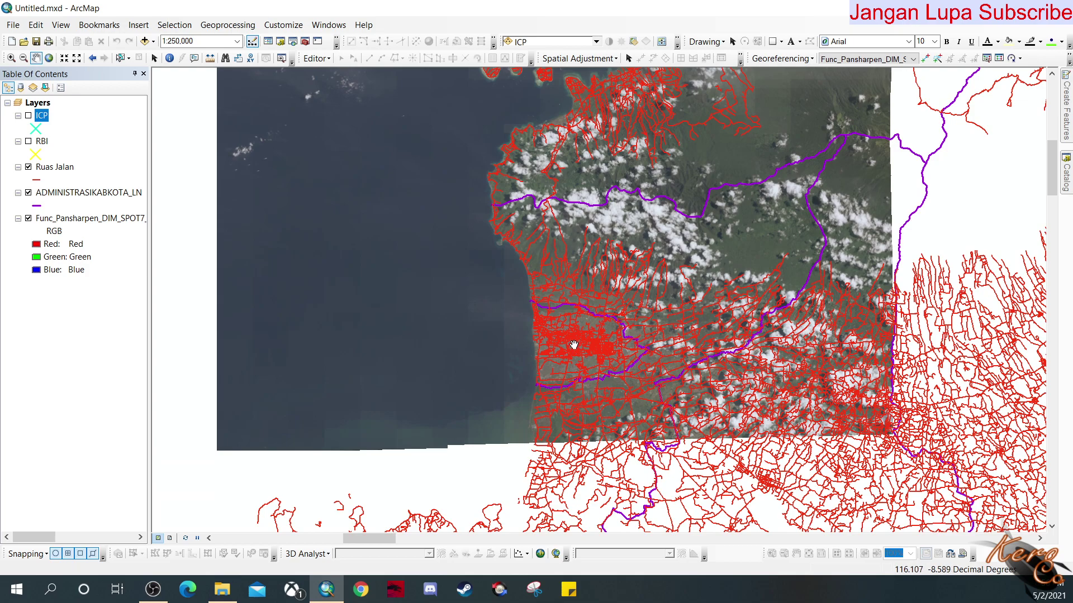
{"action": "scroll", "coordinate": [579, 342], "scroll_direction": "up", "scroll_amount": 3}
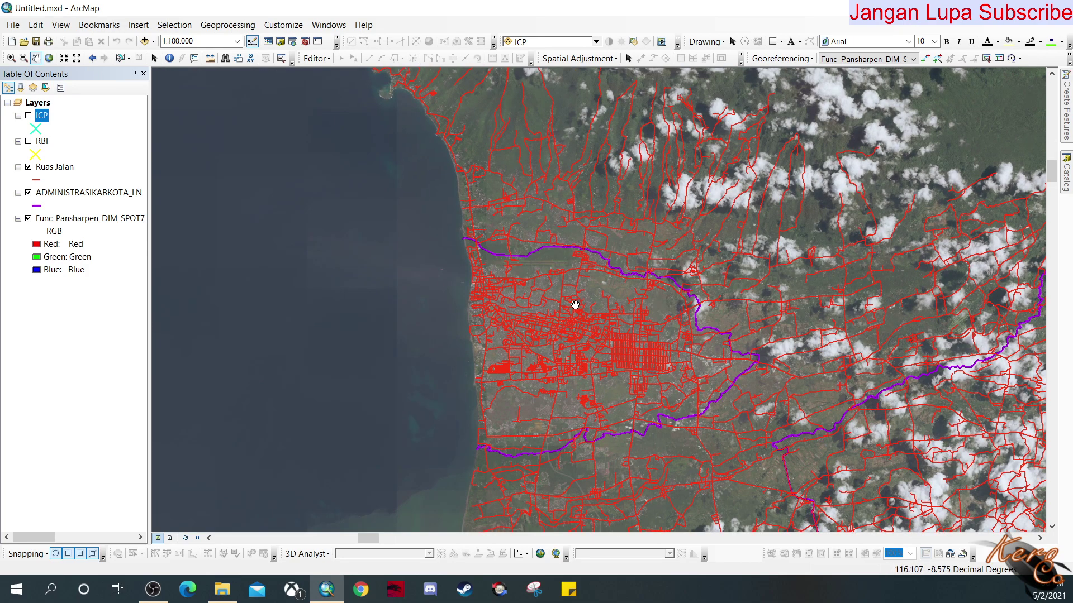
Step: Choose the Func_Pansharpen_DIM_SPOT7 image as the georeferencing layer and preview it in a separate viewer window
{"action": "left_click", "coordinate": [913, 59]}
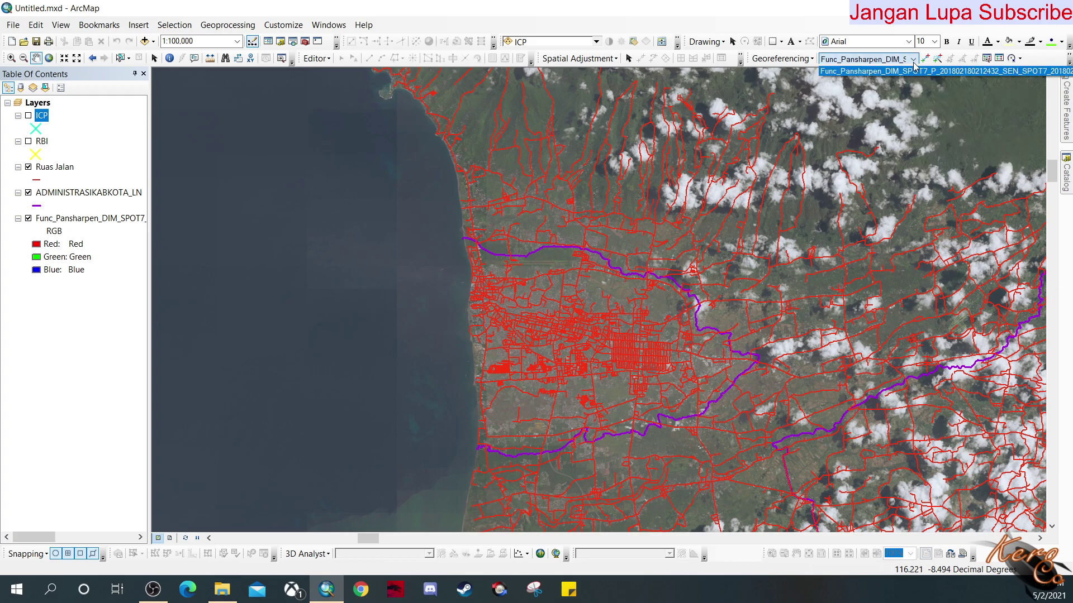
{"action": "left_click", "coordinate": [914, 65]}
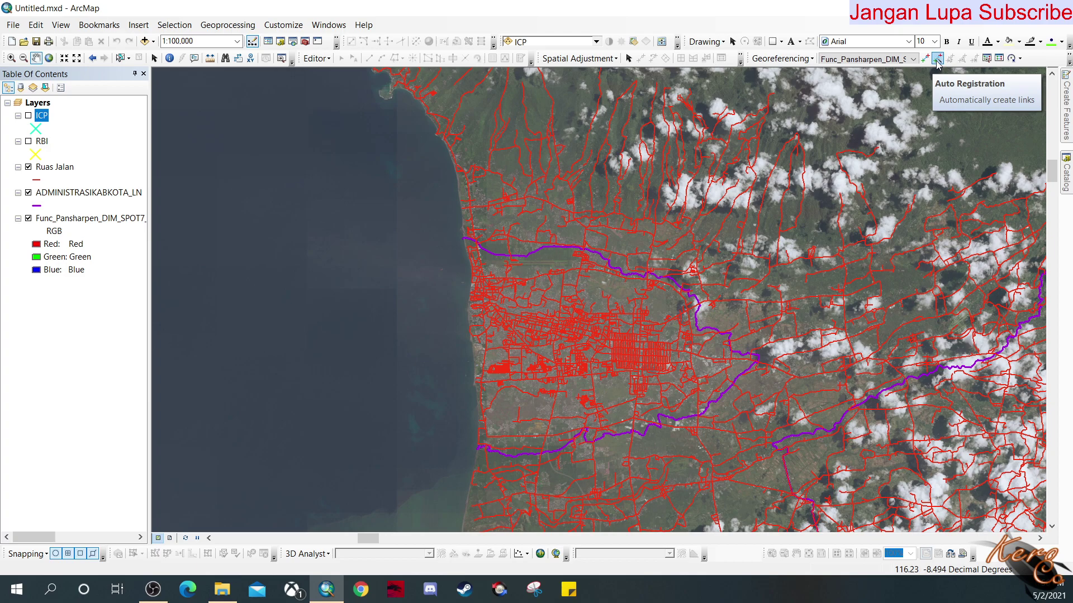
{"action": "left_click", "coordinate": [987, 59]}
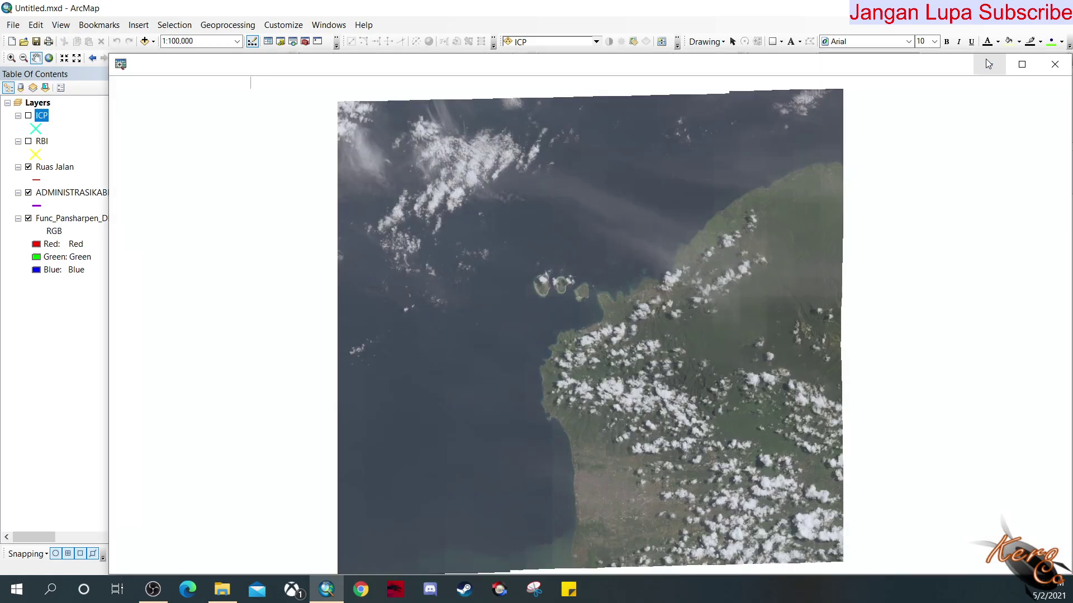
{"action": "left_click", "coordinate": [1044, 65]}
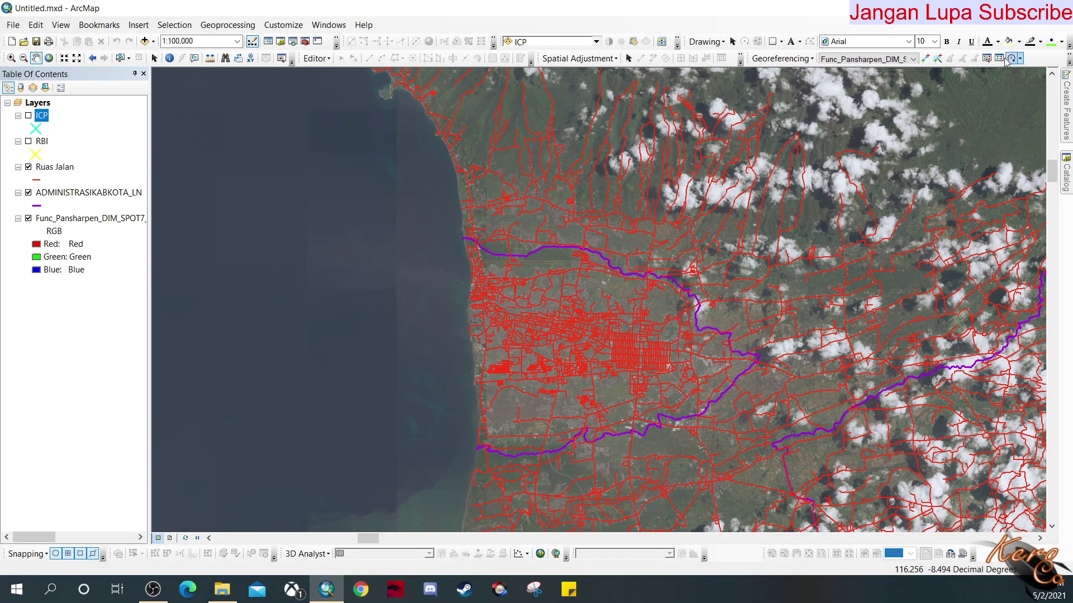
Step: Open the link table, shrink it and place it so the city area of the map stays clear
{"action": "left_click", "coordinate": [999, 58]}
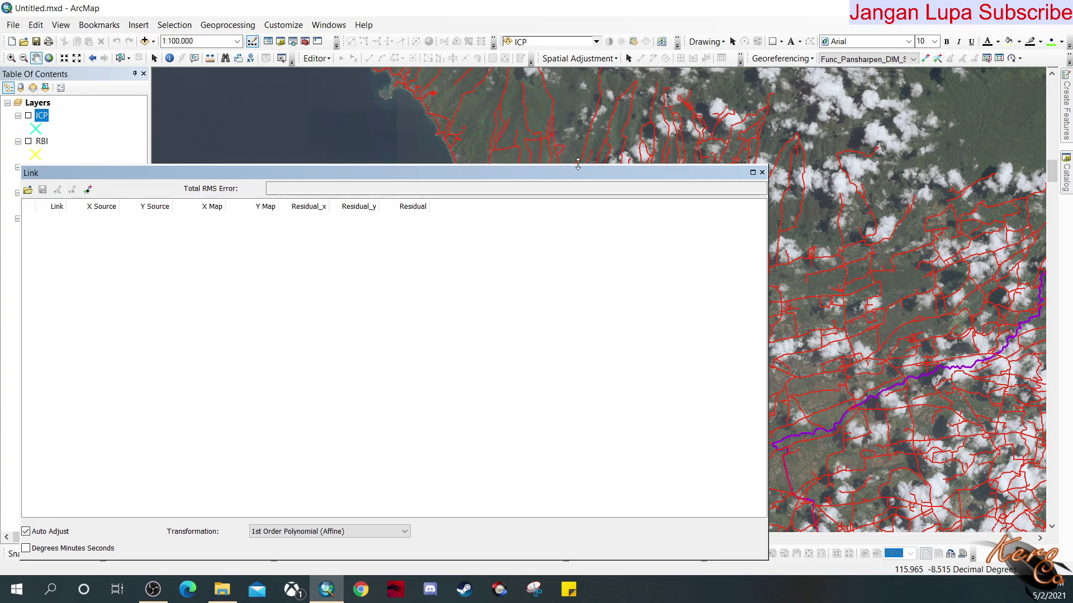
{"action": "left_click_drag", "start_coordinate": [578, 163], "coordinate": [726, 366]}
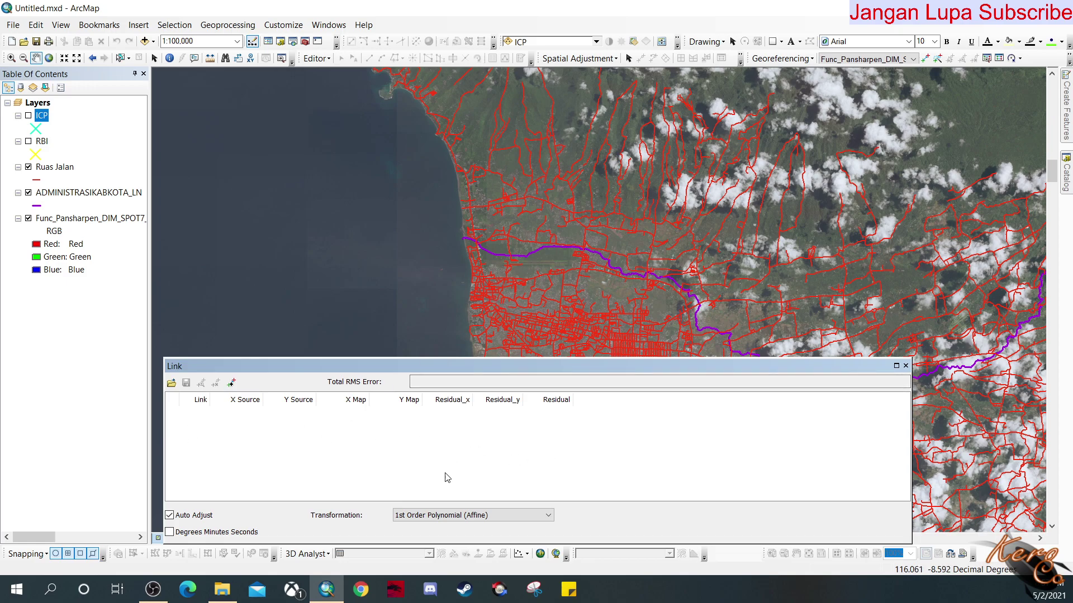
{"action": "left_click_drag", "start_coordinate": [667, 328], "coordinate": [643, 199]}
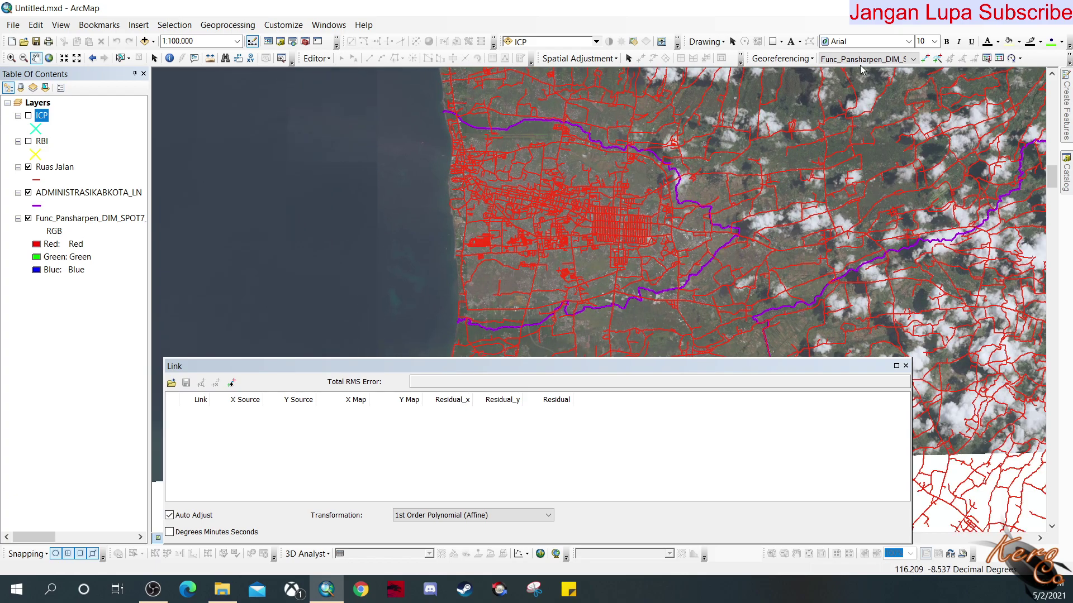
Step: Add the first control point, linking the road junction on the image near the northwest coast to the matching Ruas Jalan junction
{"action": "left_click", "coordinate": [926, 58]}
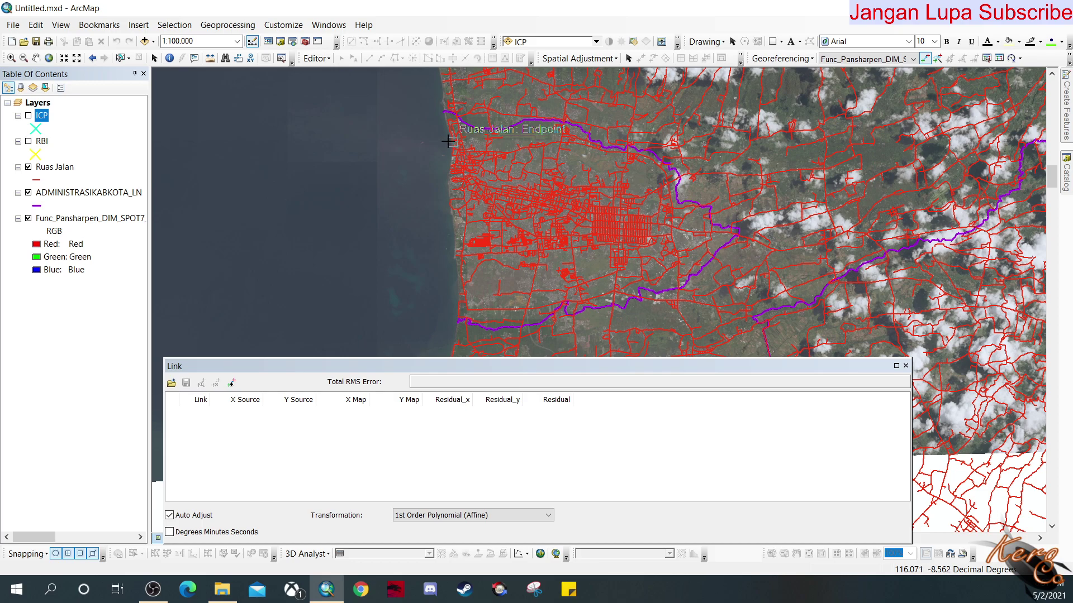
{"action": "scroll", "coordinate": [452, 142], "scroll_direction": "up", "scroll_amount": 5}
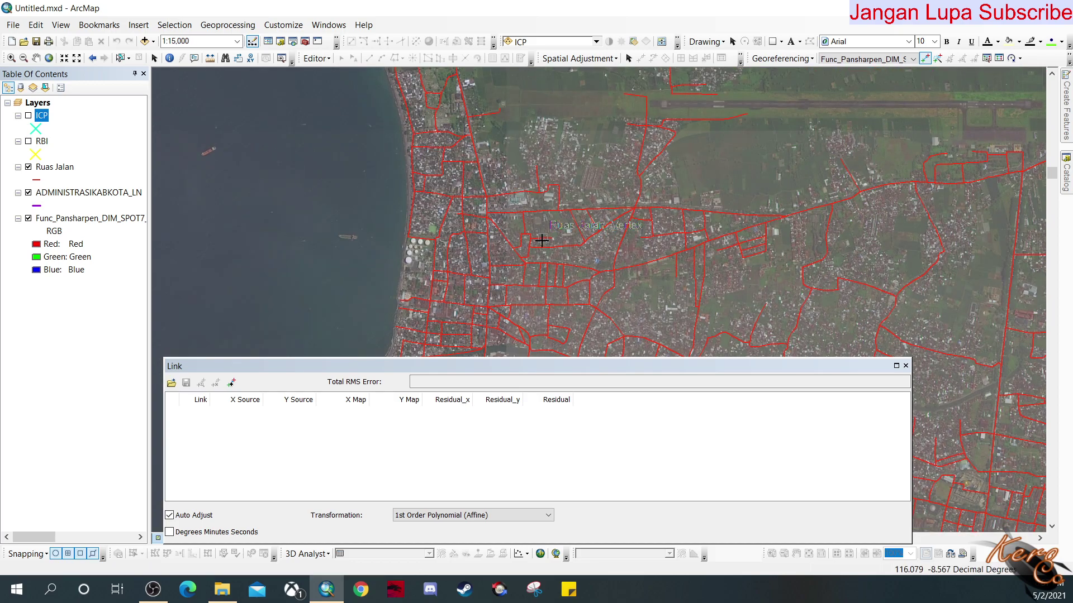
{"action": "scroll", "coordinate": [485, 198], "scroll_direction": "up", "scroll_amount": 3}
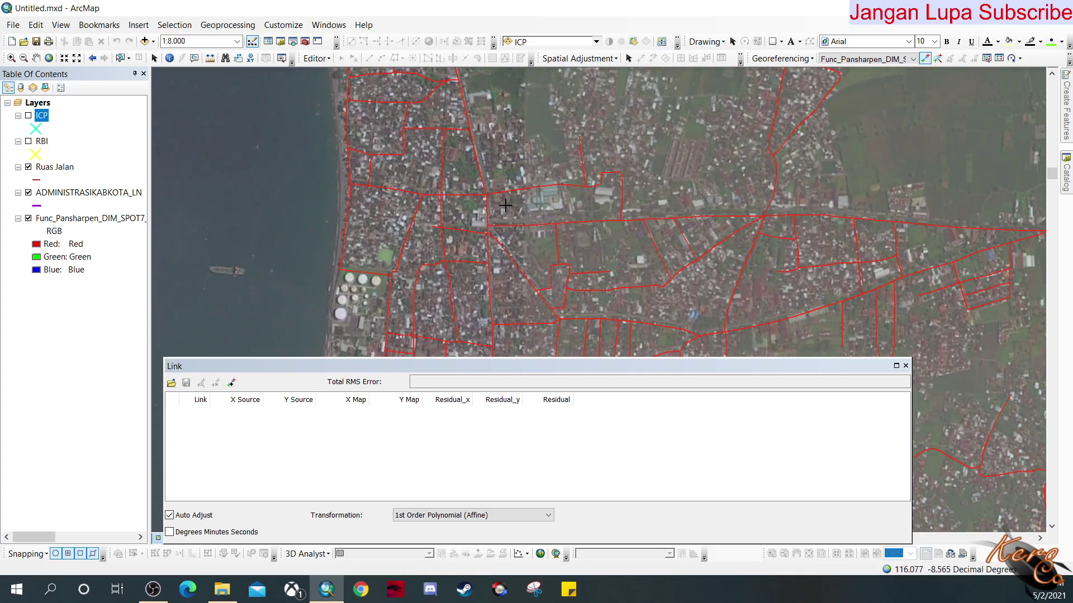
{"action": "scroll", "coordinate": [497, 212], "scroll_direction": "up", "scroll_amount": 3}
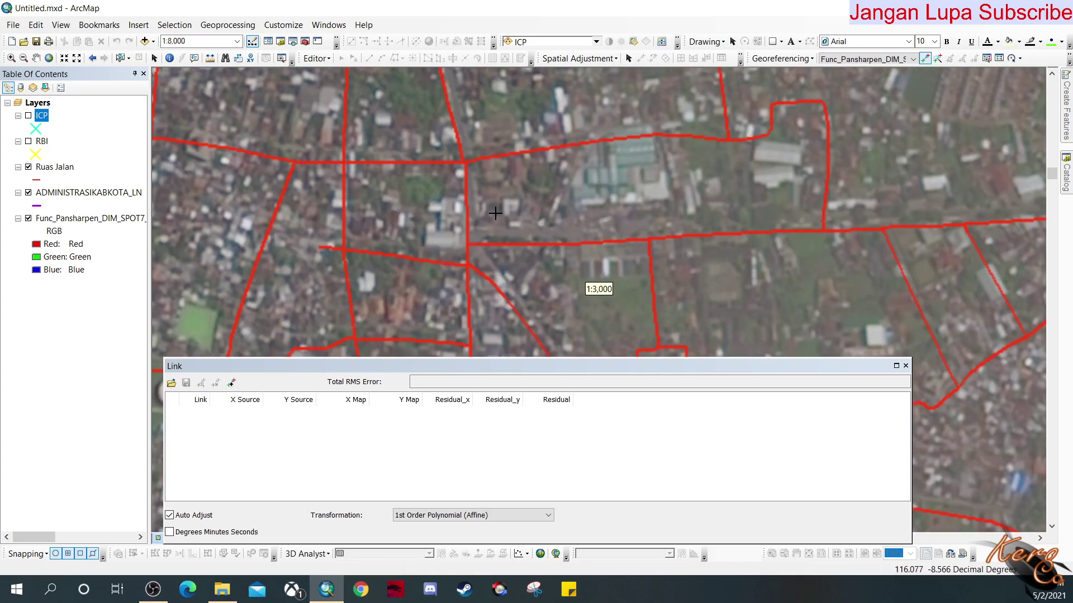
{"action": "scroll", "coordinate": [497, 211], "scroll_direction": "up", "scroll_amount": 1}
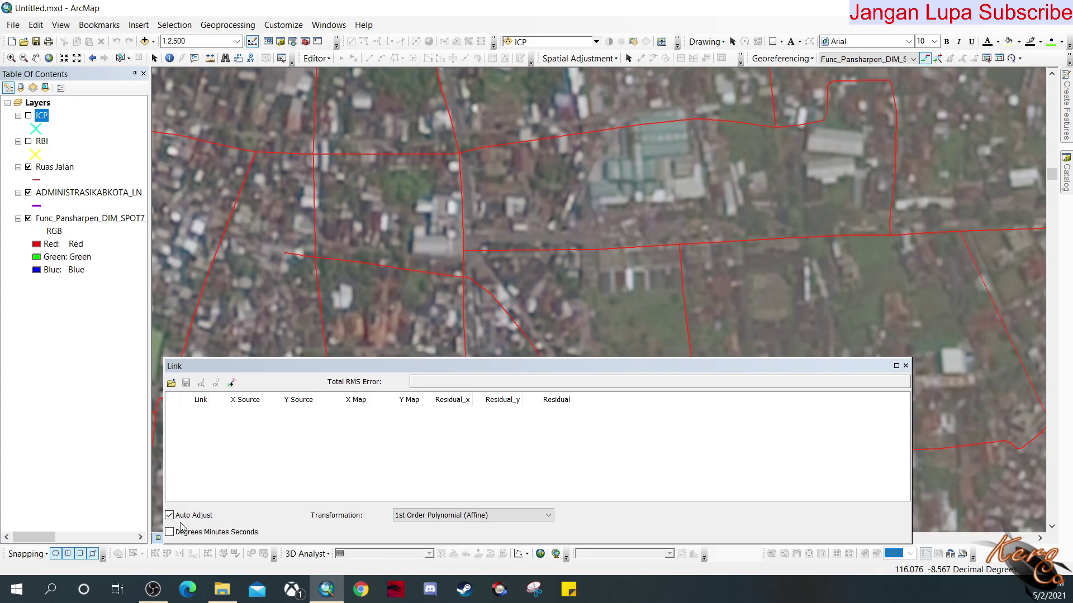
{"action": "scroll", "coordinate": [486, 222], "scroll_direction": "up", "scroll_amount": 2}
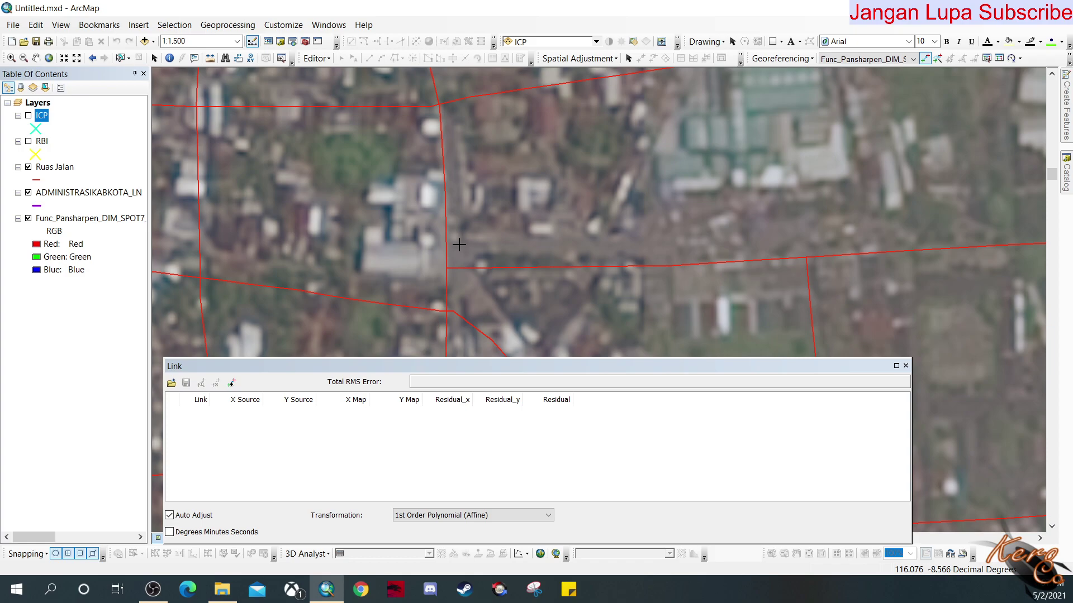
{"action": "left_click", "coordinate": [458, 243]}
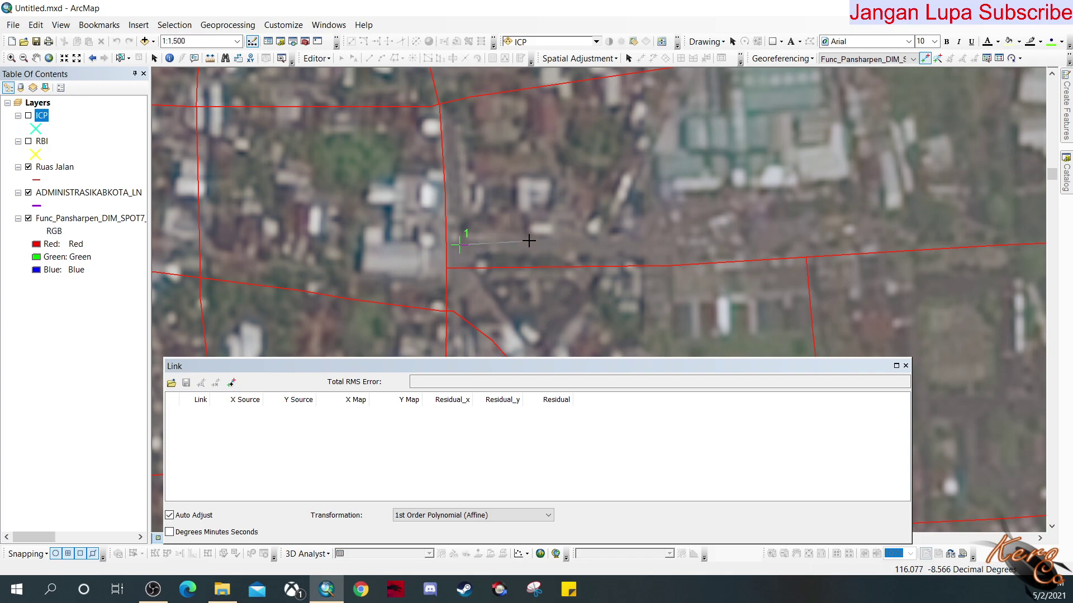
{"action": "left_click", "coordinate": [444, 269]}
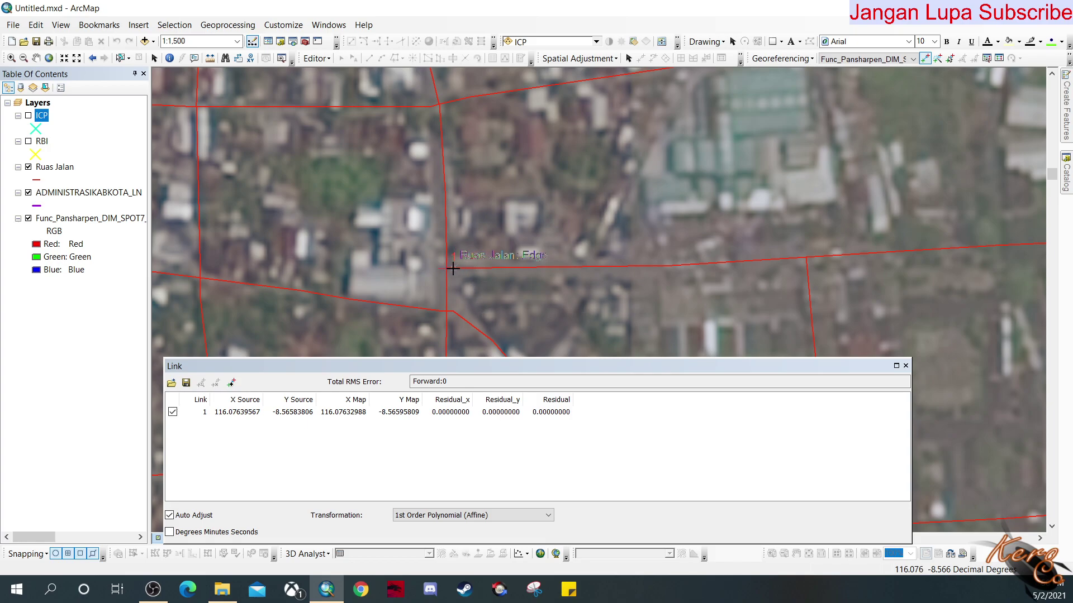
Step: Change the line colour of the Ruas Jalan road layer to yellow
{"action": "left_click", "coordinate": [41, 181]}
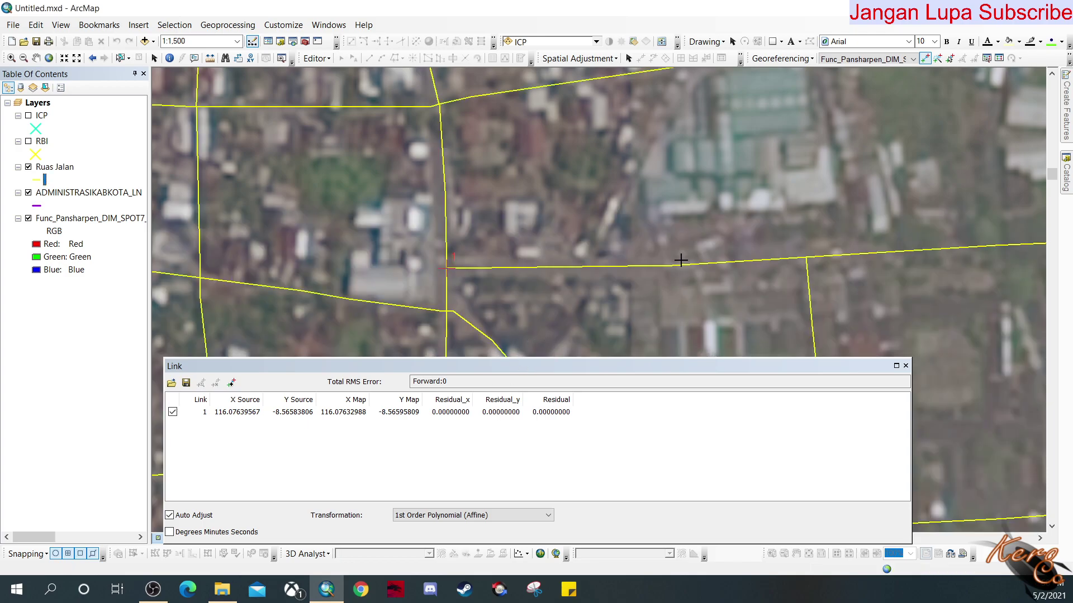
{"action": "scroll", "coordinate": [618, 287], "scroll_direction": "down", "scroll_amount": 1}
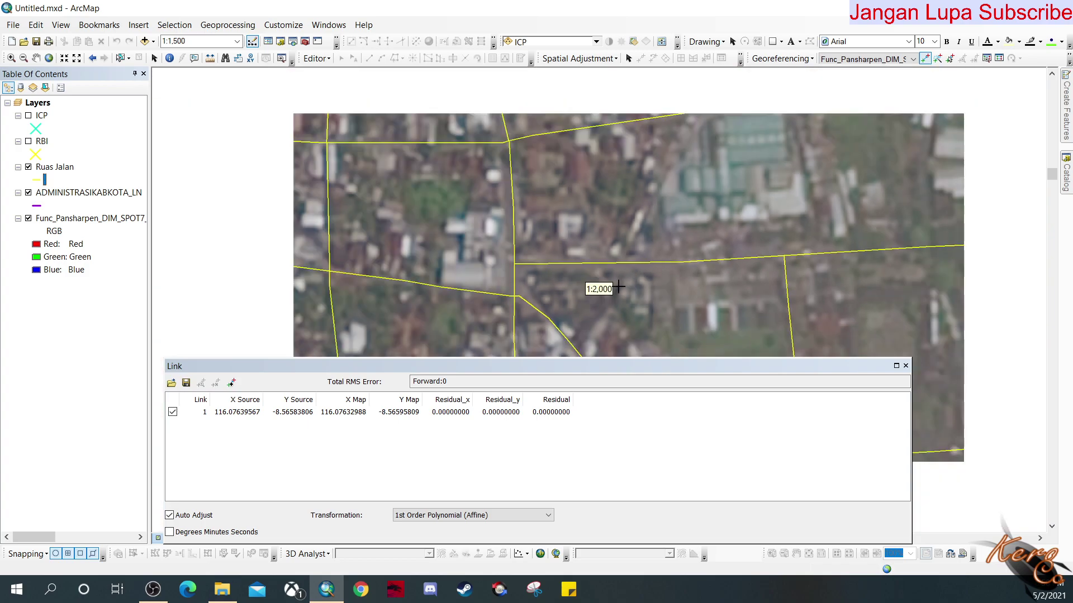
{"action": "scroll", "coordinate": [538, 270], "scroll_direction": "down", "scroll_amount": 3}
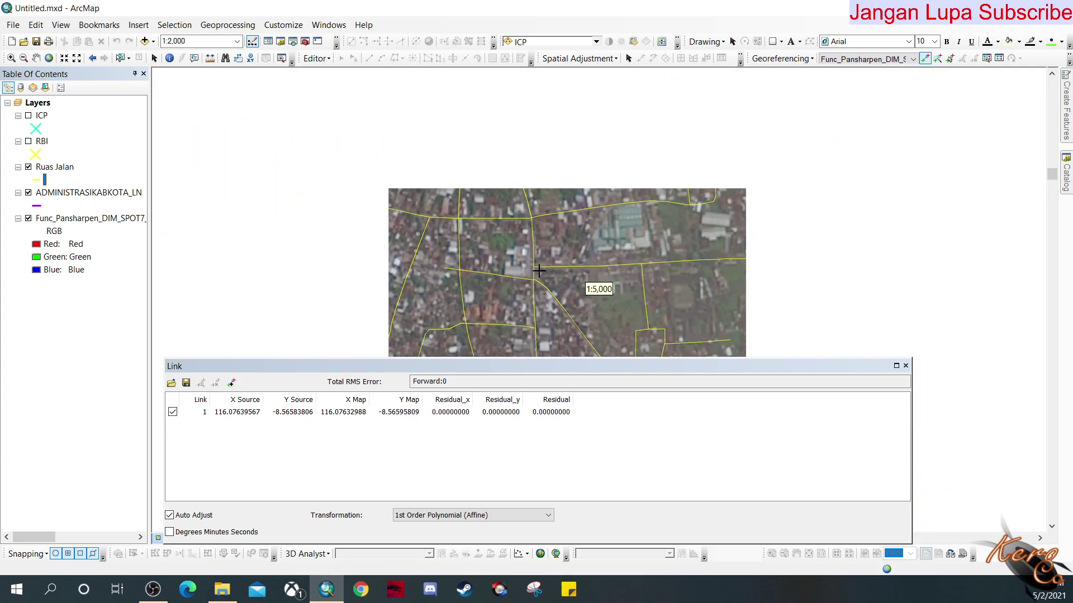
Step: Add the second control point, linking the image's road junction in the central city to the matching Ruas Jalan junction near 116.1015, -8.5830
{"action": "scroll", "coordinate": [623, 267], "scroll_direction": "down", "scroll_amount": 2}
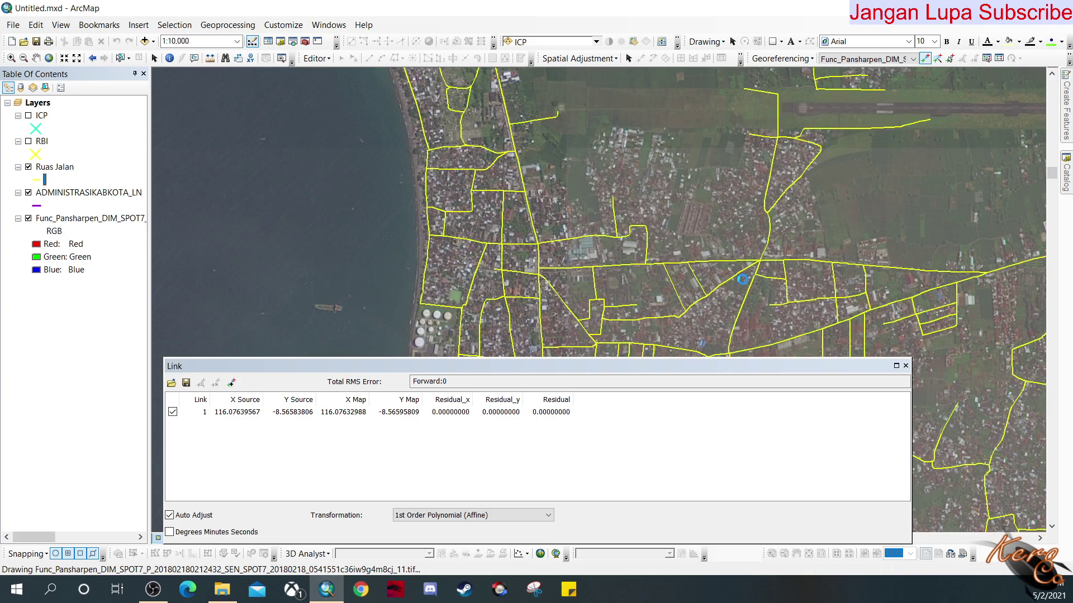
{"action": "left_click_drag", "start_coordinate": [817, 307], "coordinate": [512, 244]}
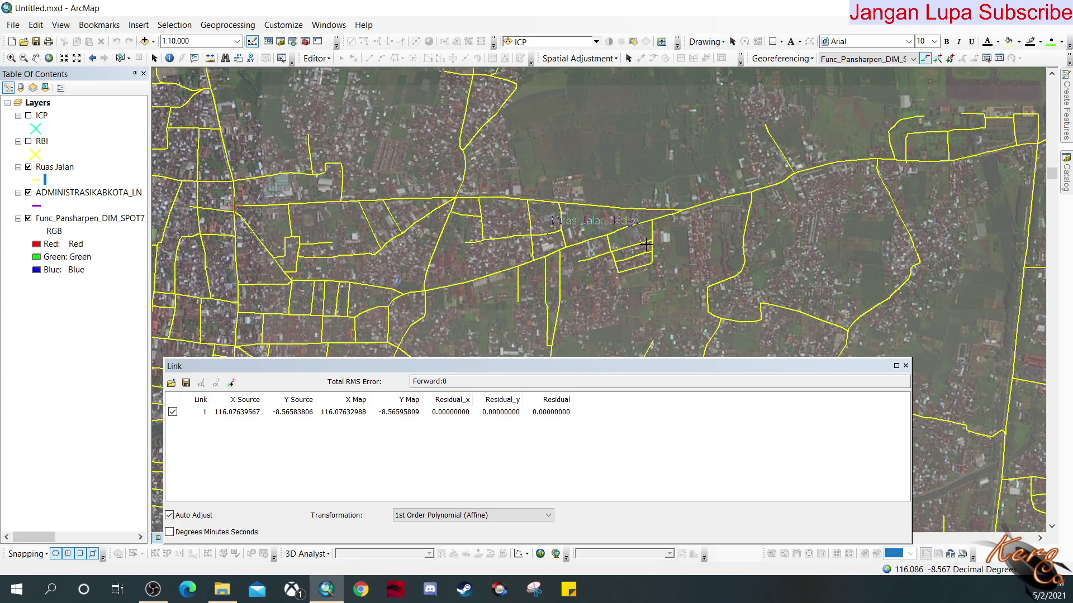
{"action": "scroll", "coordinate": [690, 304], "scroll_direction": "up", "scroll_amount": 4}
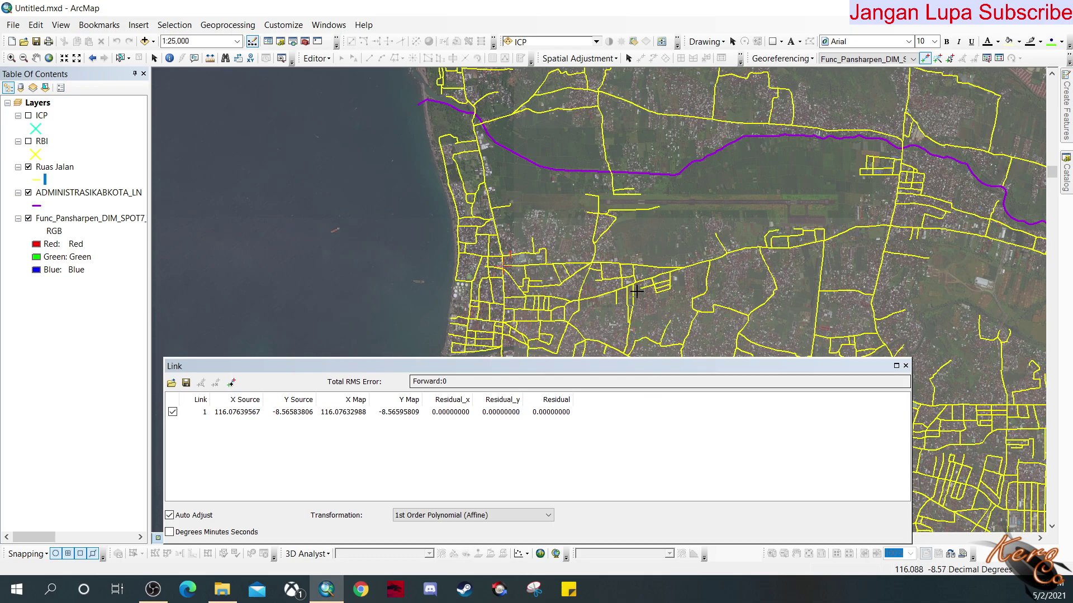
{"action": "left_click_drag", "start_coordinate": [665, 290], "coordinate": [518, 175]}
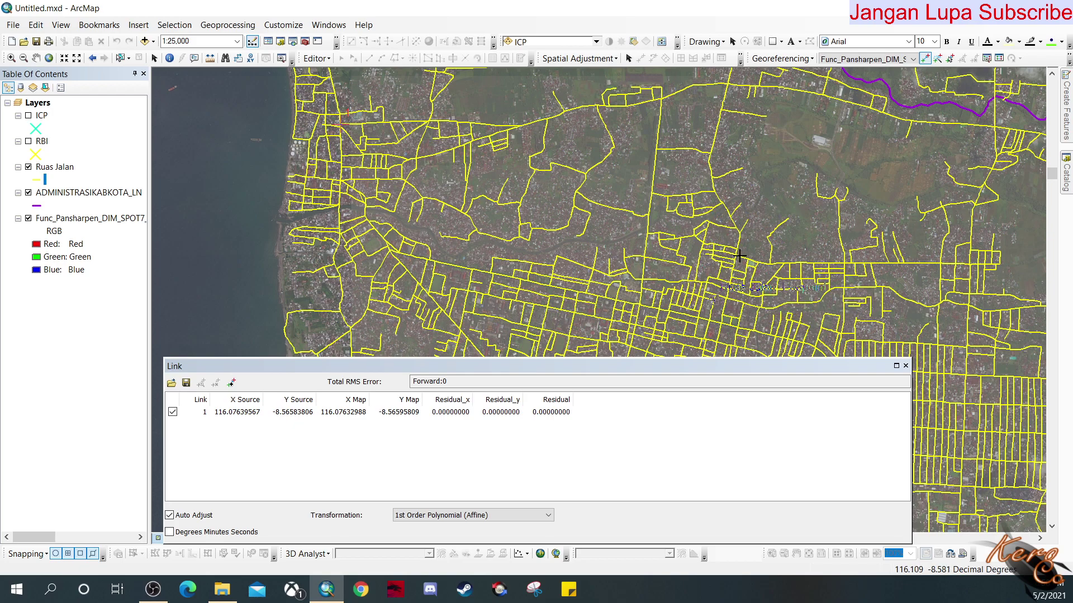
{"action": "mouse_move", "coordinate": [756, 217]}
{"action": "left_mouse_down"}
{"action": "mouse_move", "coordinate": [629, 173]}
{"action": "mouse_move", "coordinate": [547, 215]}
{"action": "left_mouse_up"}
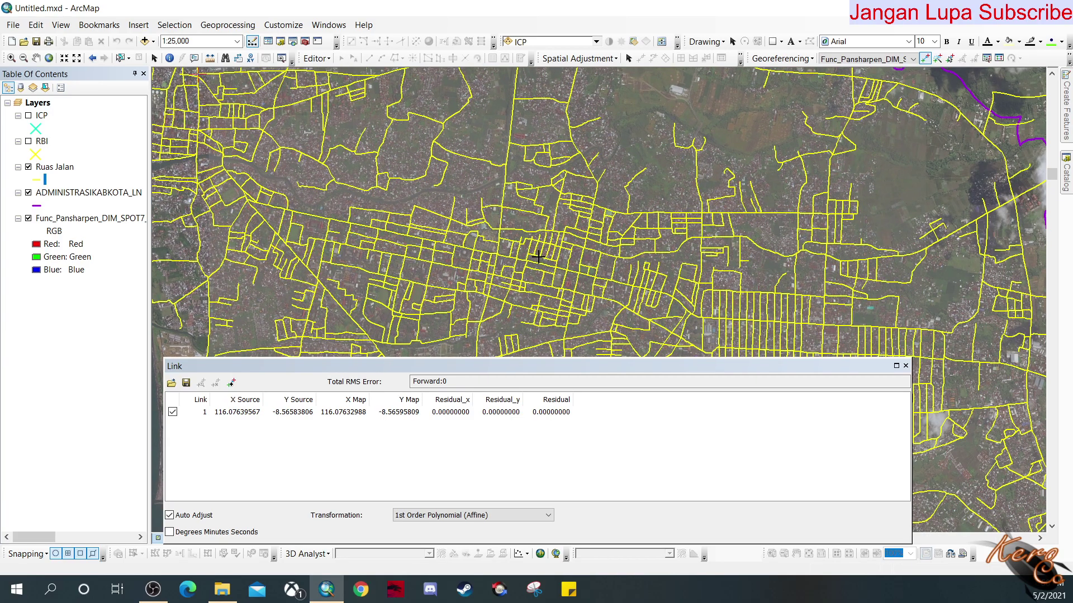
{"action": "scroll", "coordinate": [538, 257], "scroll_direction": "up", "scroll_amount": 2}
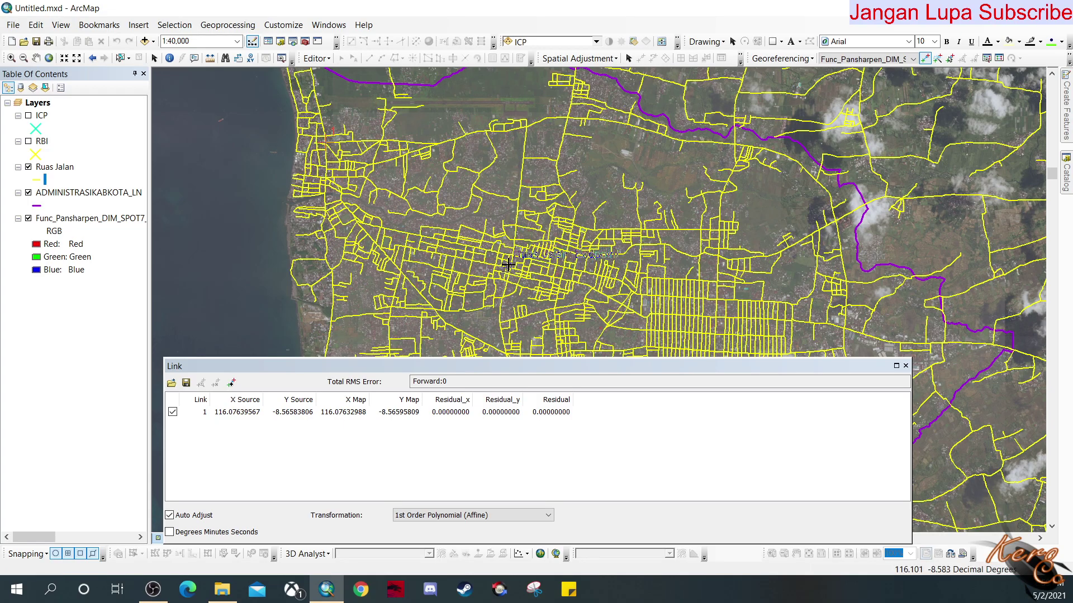
{"action": "scroll", "coordinate": [507, 266], "scroll_direction": "down", "scroll_amount": 3}
{"action": "scroll", "coordinate": [508, 266], "scroll_direction": "down", "scroll_amount": 5}
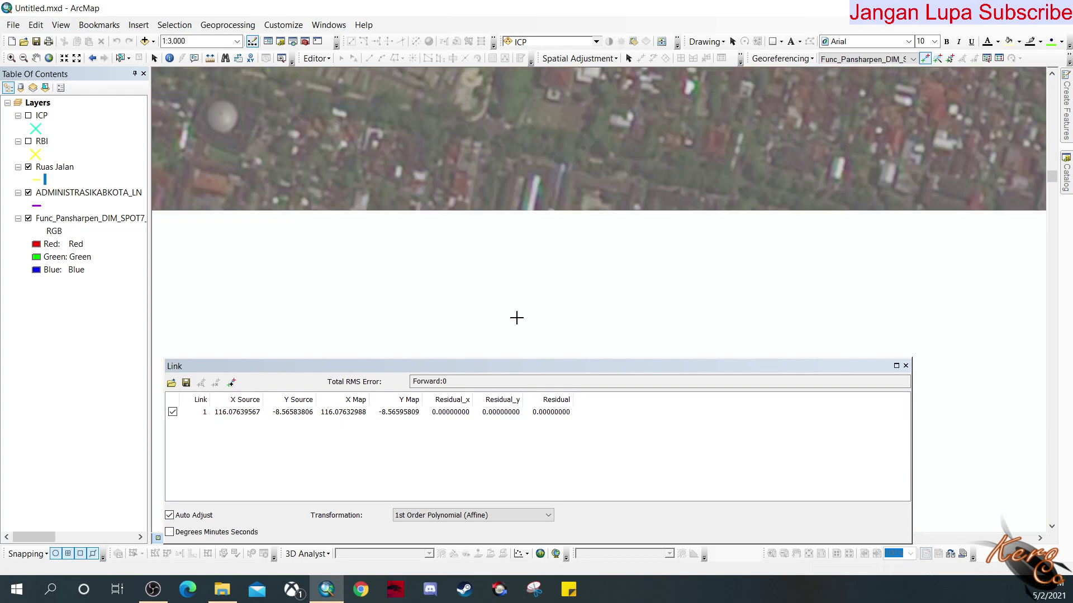
{"action": "scroll", "coordinate": [457, 293], "scroll_direction": "down", "scroll_amount": 3}
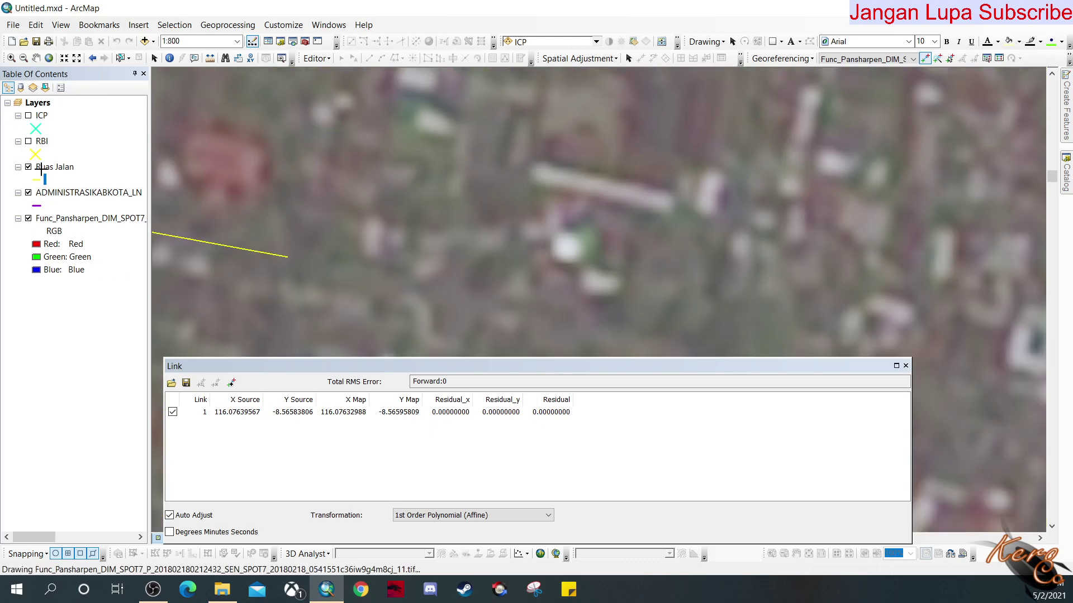
{"action": "left_click", "coordinate": [28, 167]}
{"action": "left_click", "coordinate": [28, 167]}
{"action": "left_click", "coordinate": [451, 297]}
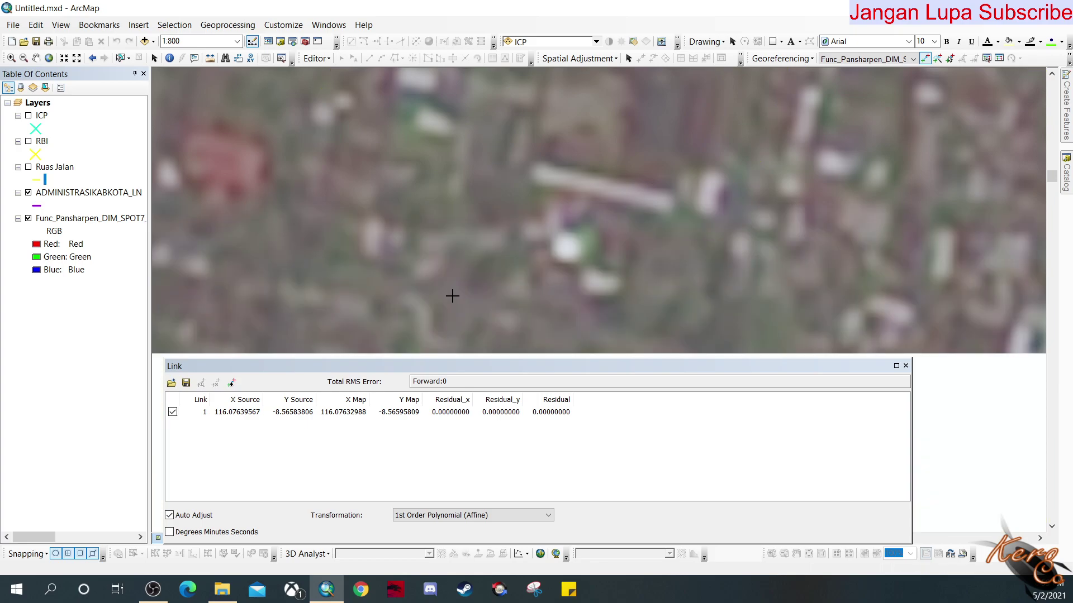
{"action": "left_click", "coordinate": [28, 168]}
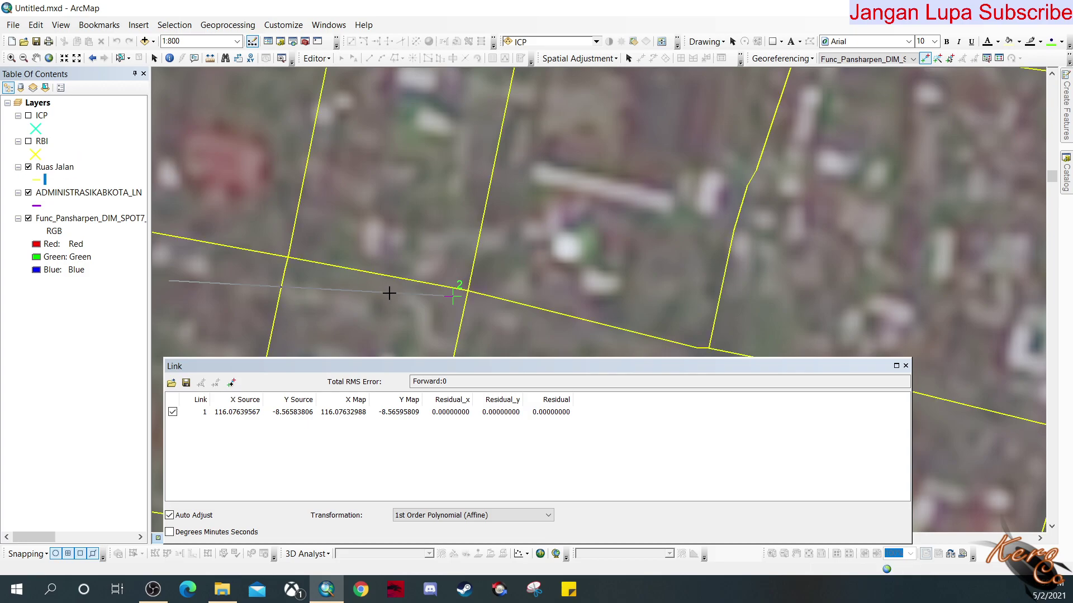
{"action": "left_click", "coordinate": [469, 289]}
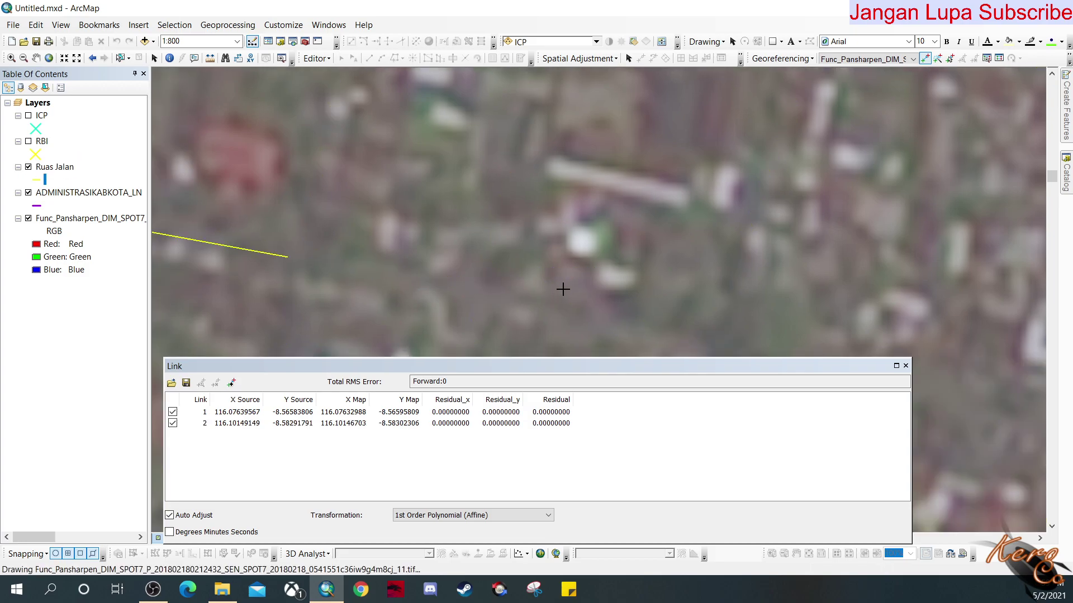
Step: Add the third control point at the southern edge of the eastern street grid, linking the image junction to Ruas Jalan near 116.1292, -8.5968
{"action": "scroll", "coordinate": [558, 288], "scroll_direction": "up", "scroll_amount": 5}
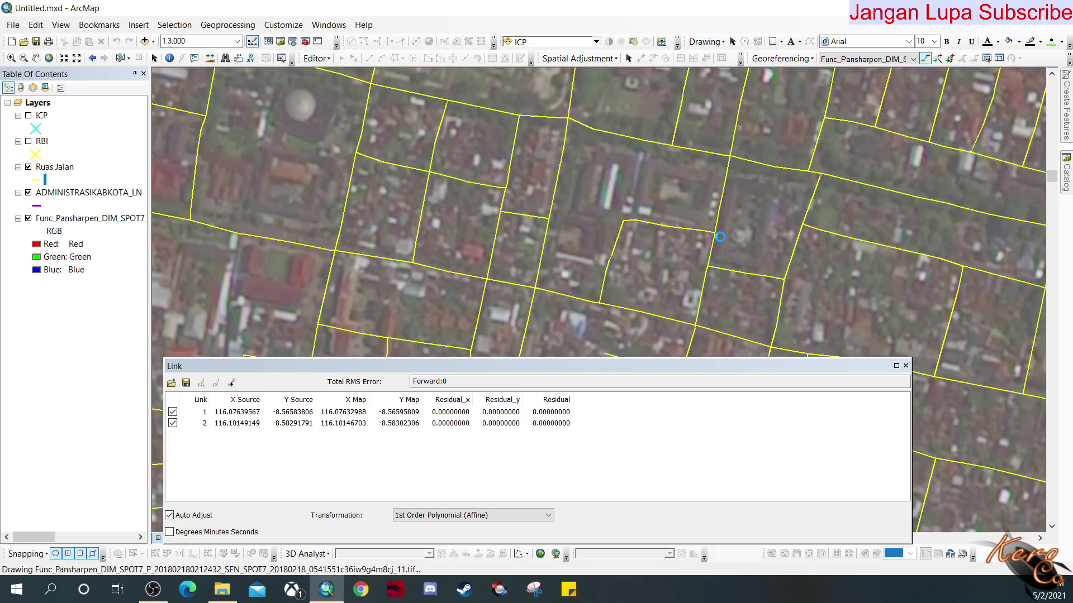
{"action": "scroll", "coordinate": [731, 263], "scroll_direction": "up", "scroll_amount": 5}
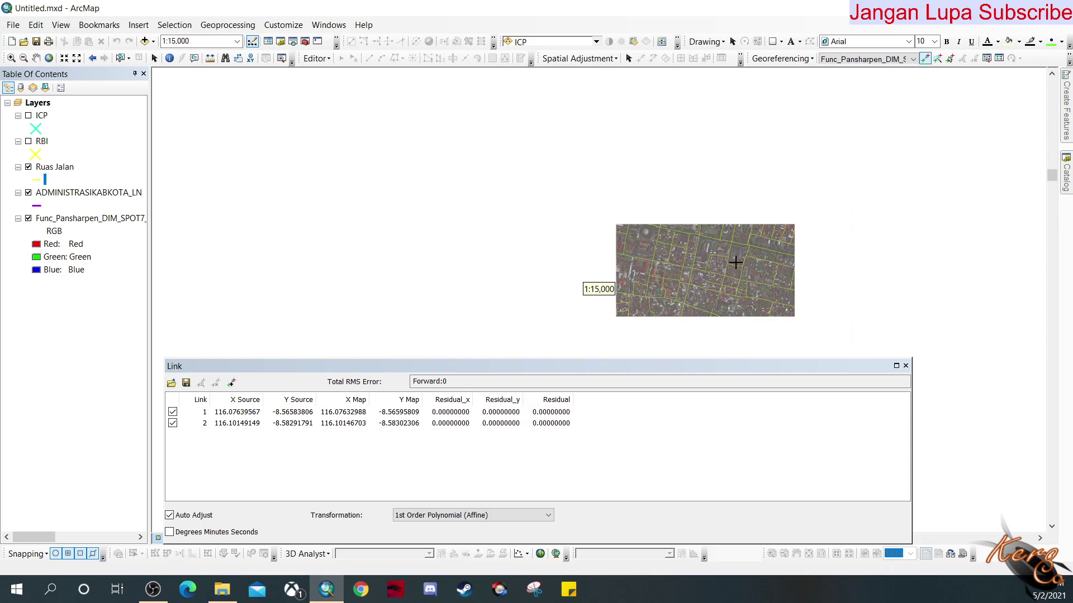
{"action": "scroll", "coordinate": [736, 263], "scroll_direction": "up", "scroll_amount": 4}
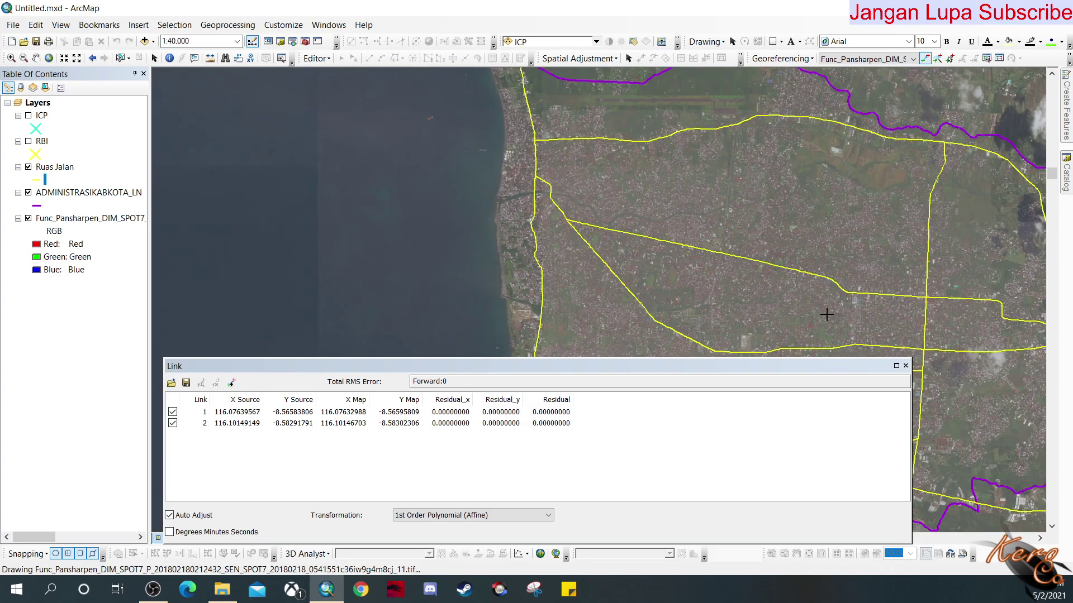
{"action": "left_click_drag", "start_coordinate": [800, 310], "coordinate": [726, 146]}
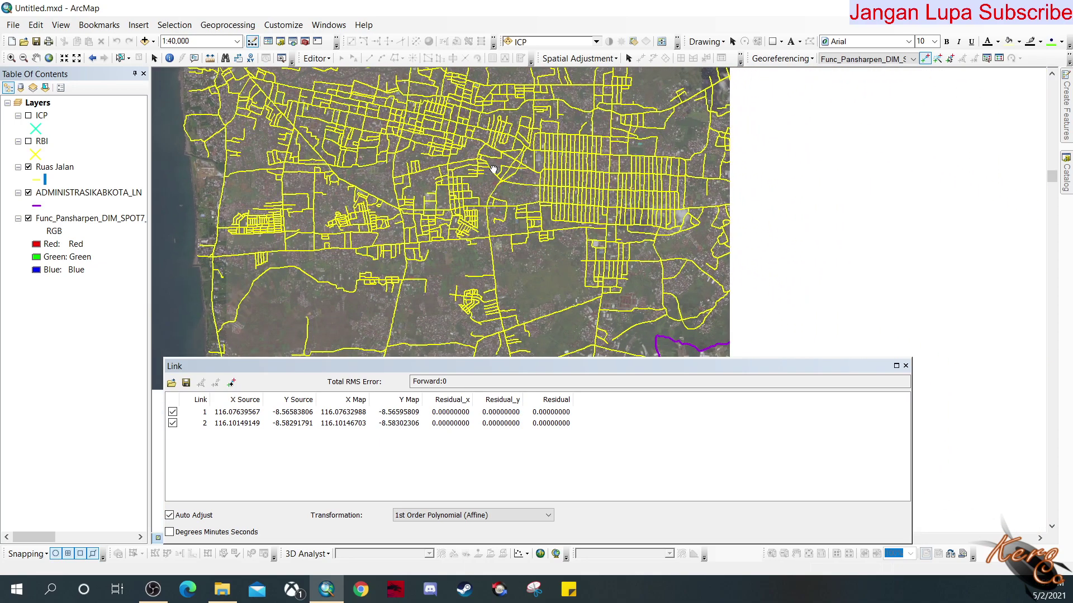
{"action": "scroll", "coordinate": [614, 225], "scroll_direction": "down", "scroll_amount": 4}
{"action": "scroll", "coordinate": [605, 226], "scroll_direction": "down", "scroll_amount": 5}
{"action": "scroll", "coordinate": [584, 292], "scroll_direction": "down", "scroll_amount": 2}
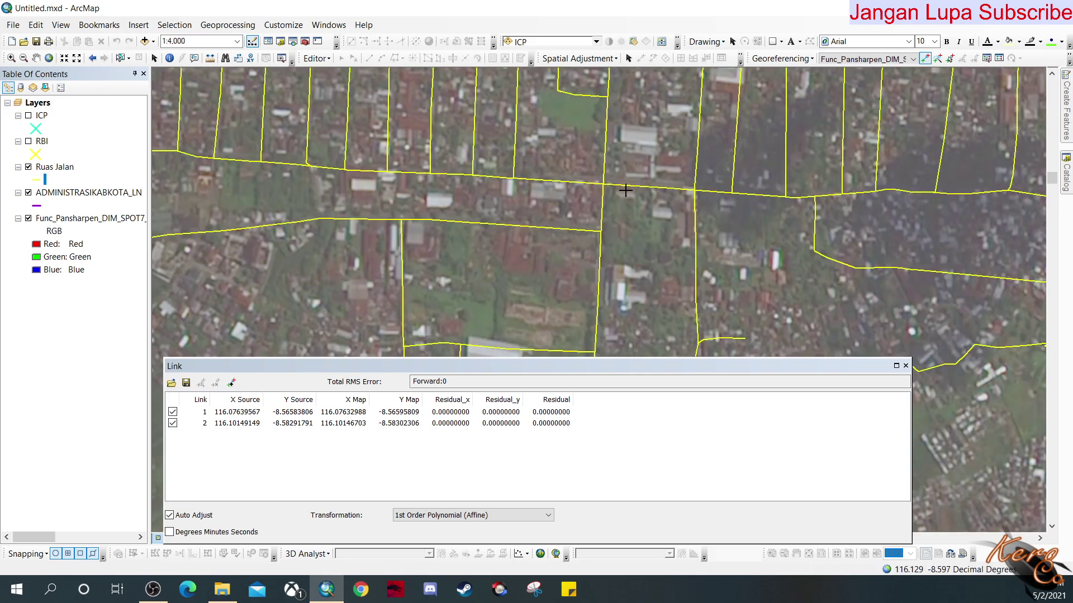
{"action": "scroll", "coordinate": [601, 179], "scroll_direction": "down", "scroll_amount": 4}
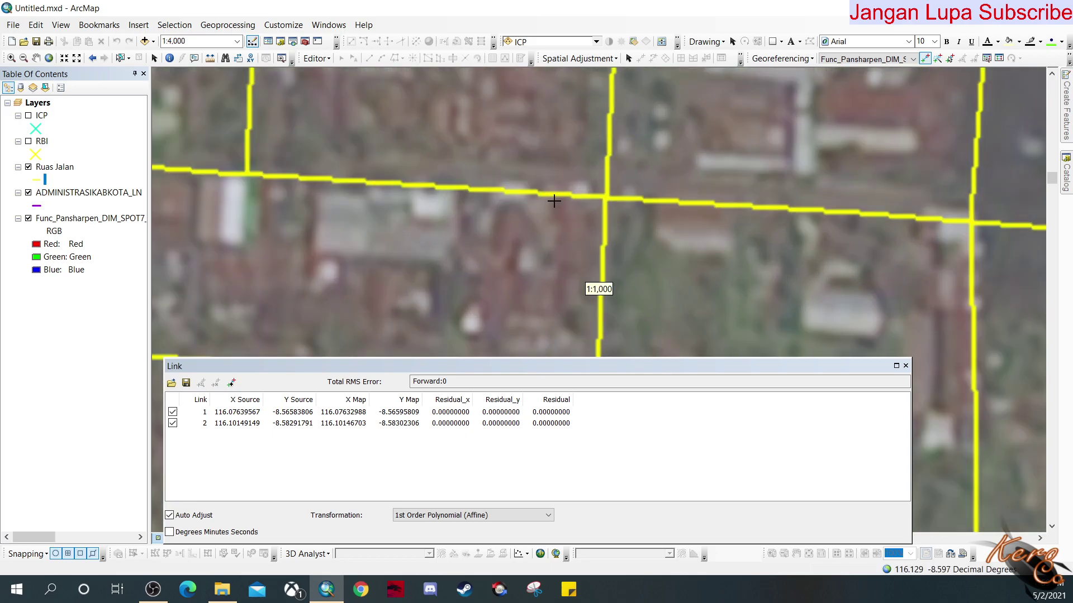
{"action": "left_click", "coordinate": [29, 168]}
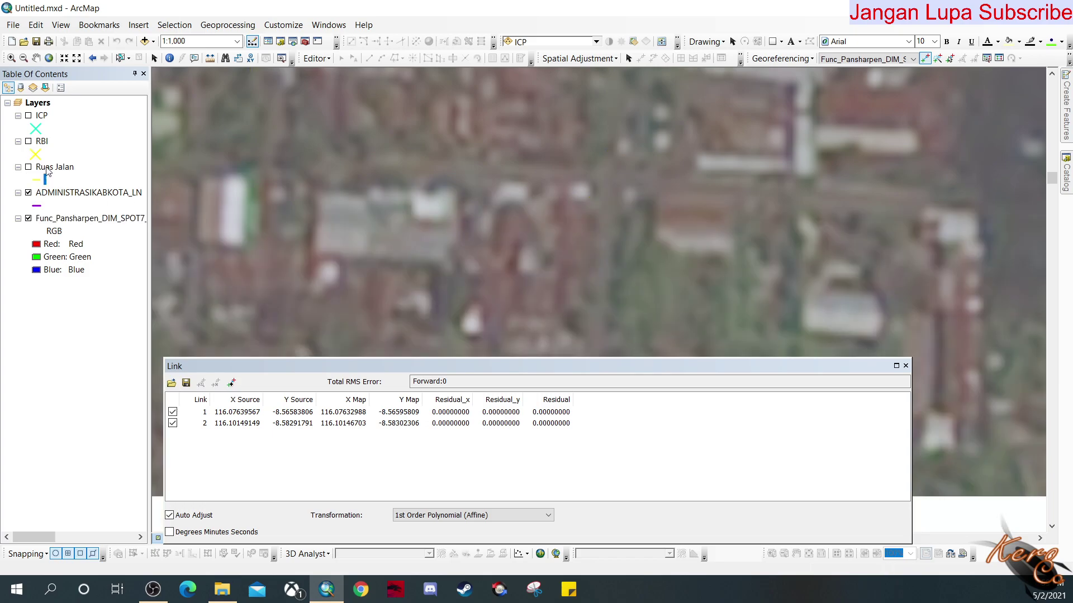
{"action": "left_click", "coordinate": [608, 178]}
{"action": "left_click", "coordinate": [29, 168]}
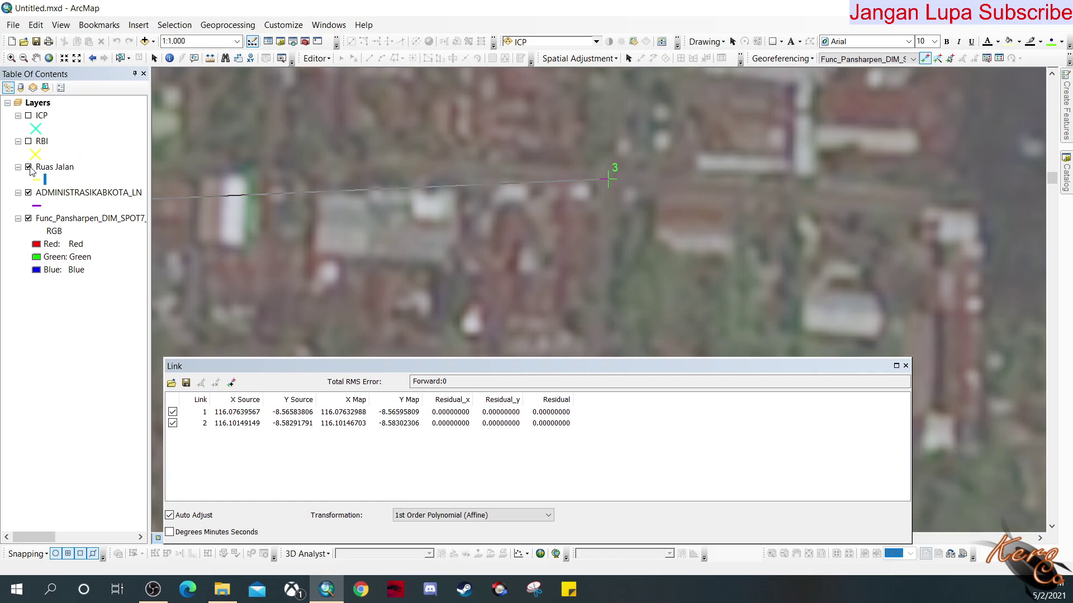
{"action": "left_click", "coordinate": [605, 195]}
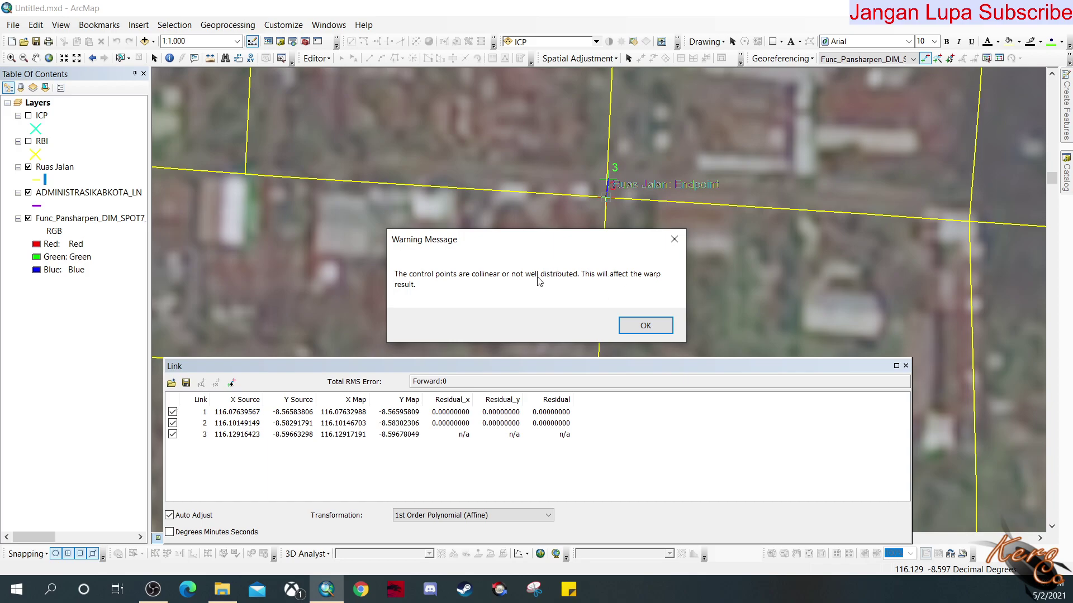
{"action": "left_click", "coordinate": [660, 330]}
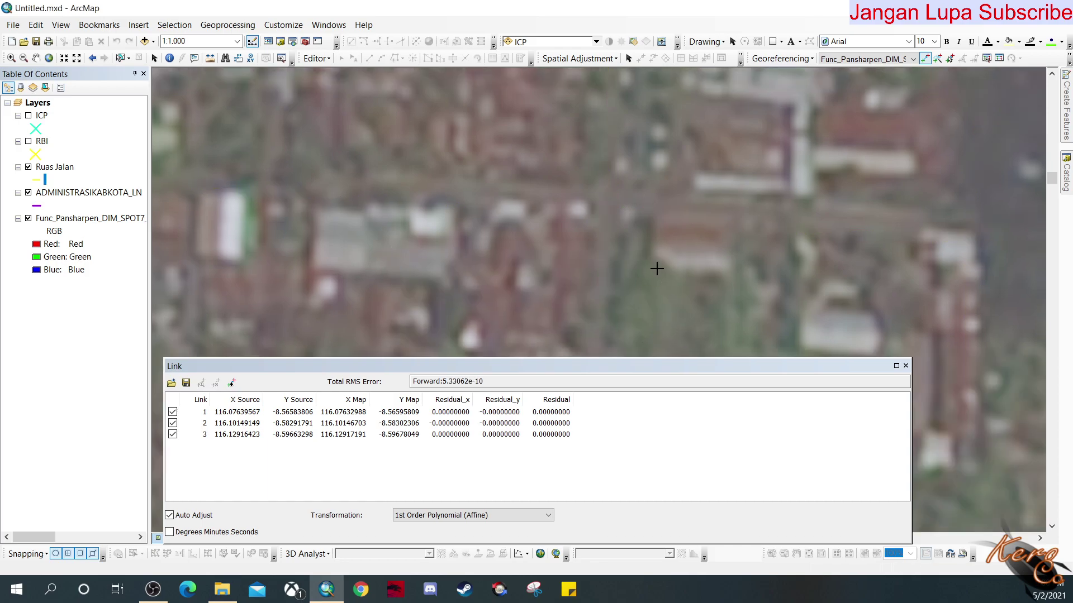
Step: Examine how the three control points are spread over the full extent of the satellite image and the road network
{"action": "scroll", "coordinate": [665, 249], "scroll_direction": "up", "scroll_amount": 5}
{"action": "scroll", "coordinate": [667, 249], "scroll_direction": "up", "scroll_amount": 3}
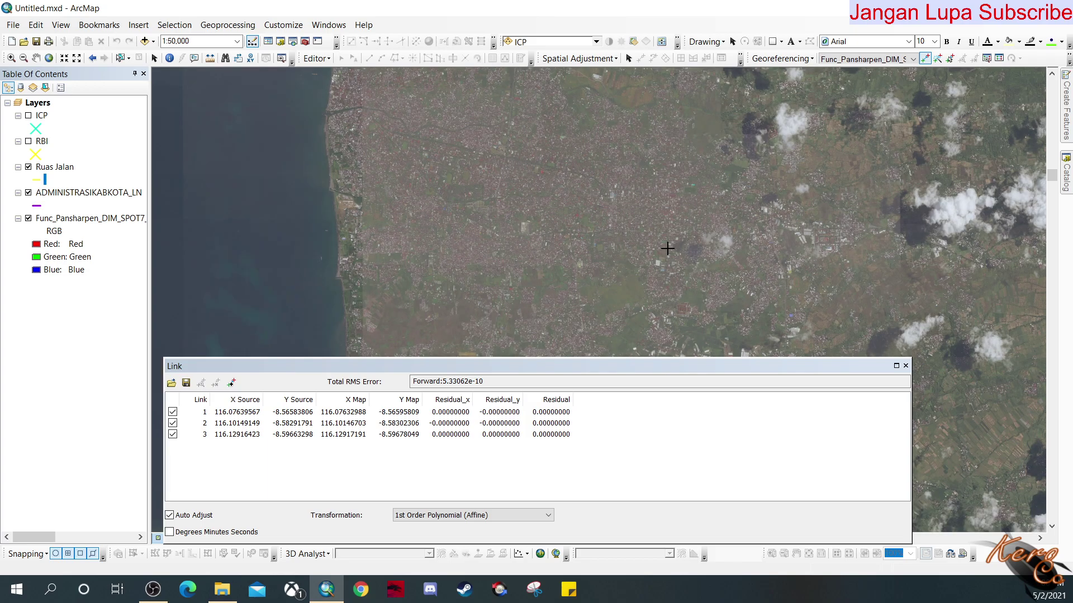
{"action": "scroll", "coordinate": [651, 246], "scroll_direction": "up", "scroll_amount": 1}
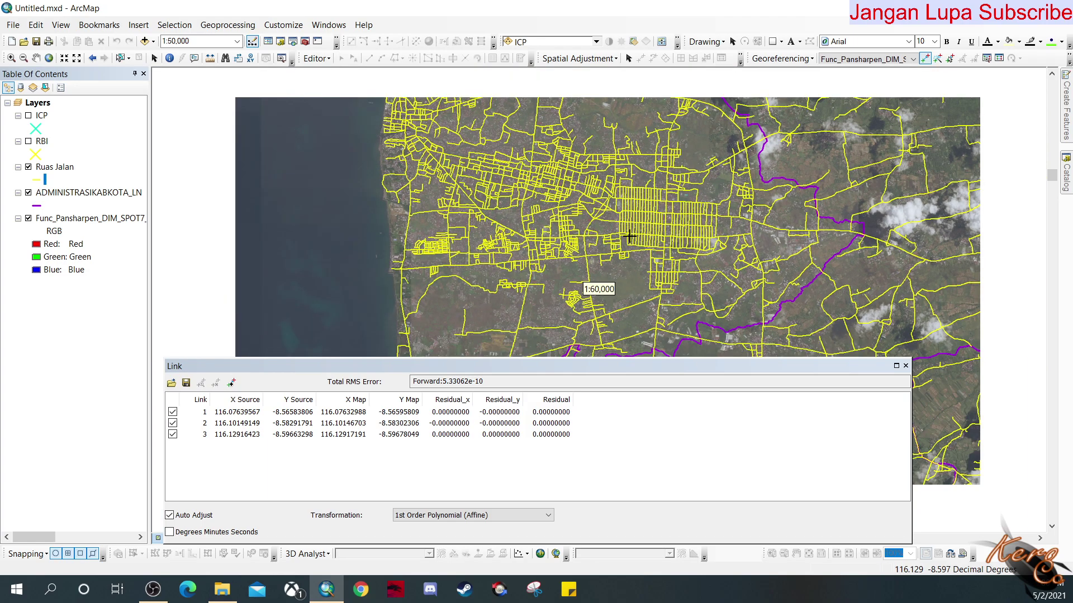
{"action": "scroll", "coordinate": [629, 235], "scroll_direction": "up", "scroll_amount": 3}
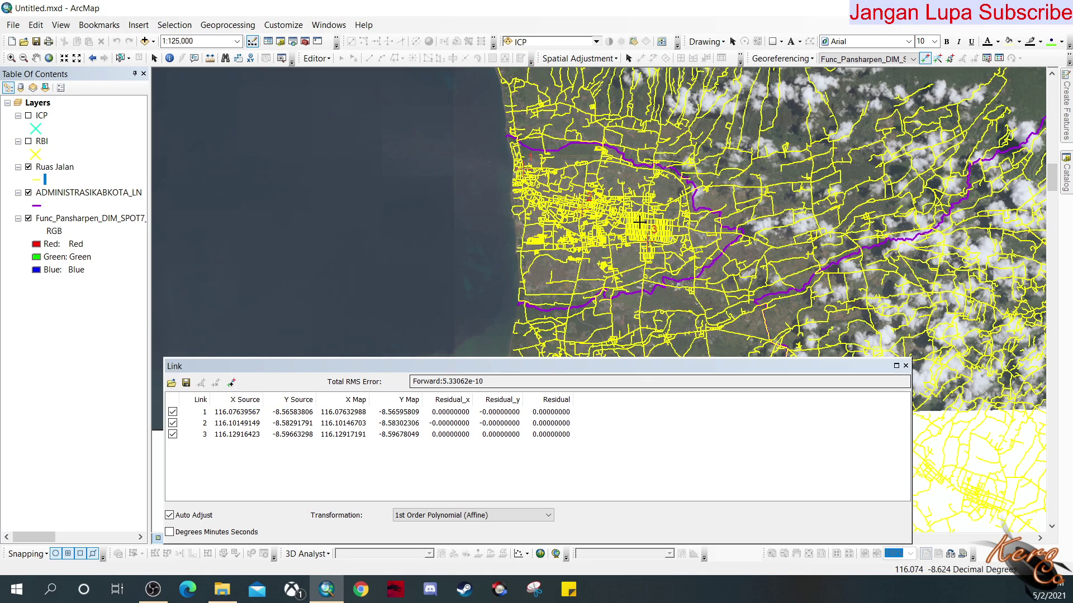
{"action": "scroll", "coordinate": [626, 225], "scroll_direction": "up", "scroll_amount": 5}
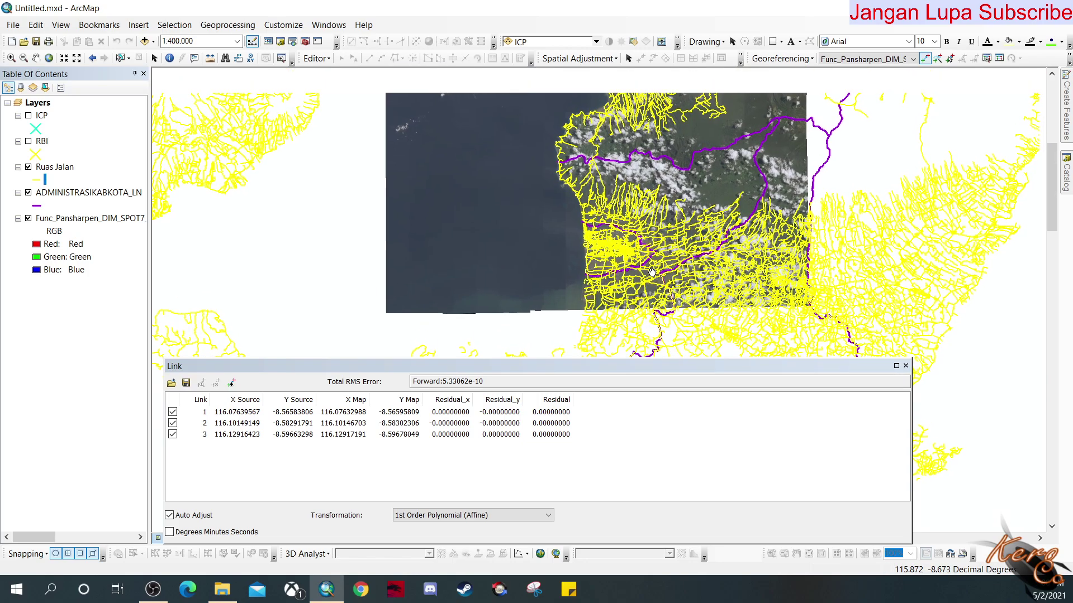
{"action": "key", "text": "Up"}
{"action": "key", "text": "Right"}
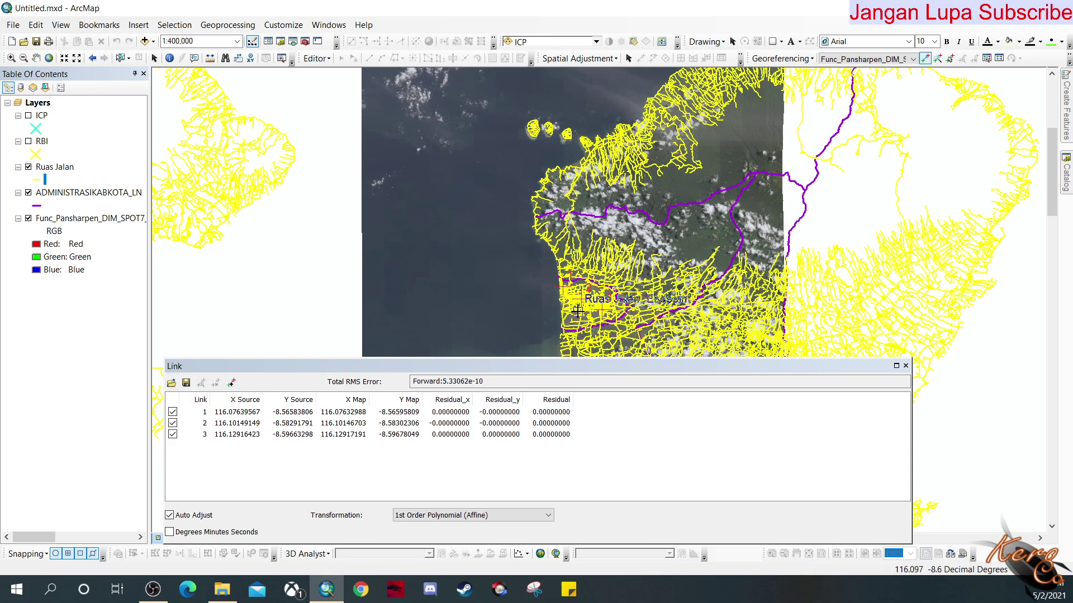
Step: Examine the Ruas Jalan road network and the image across the city's southern and western parts for a fourth control point site
{"action": "scroll", "coordinate": [577, 316], "scroll_direction": "up", "scroll_amount": 3}
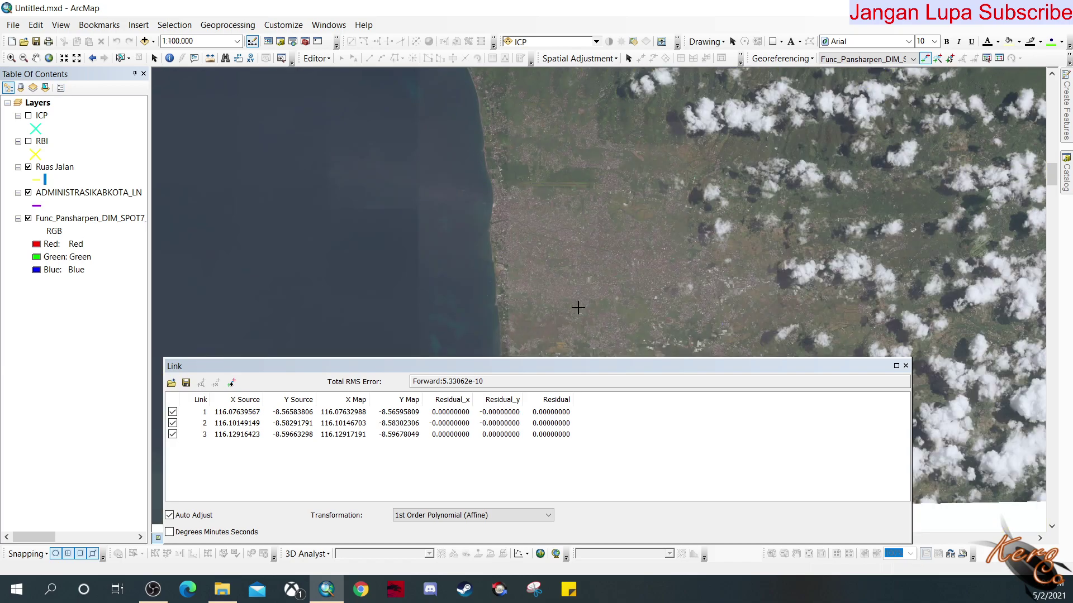
{"action": "scroll", "coordinate": [499, 275], "scroll_direction": "up", "scroll_amount": 3}
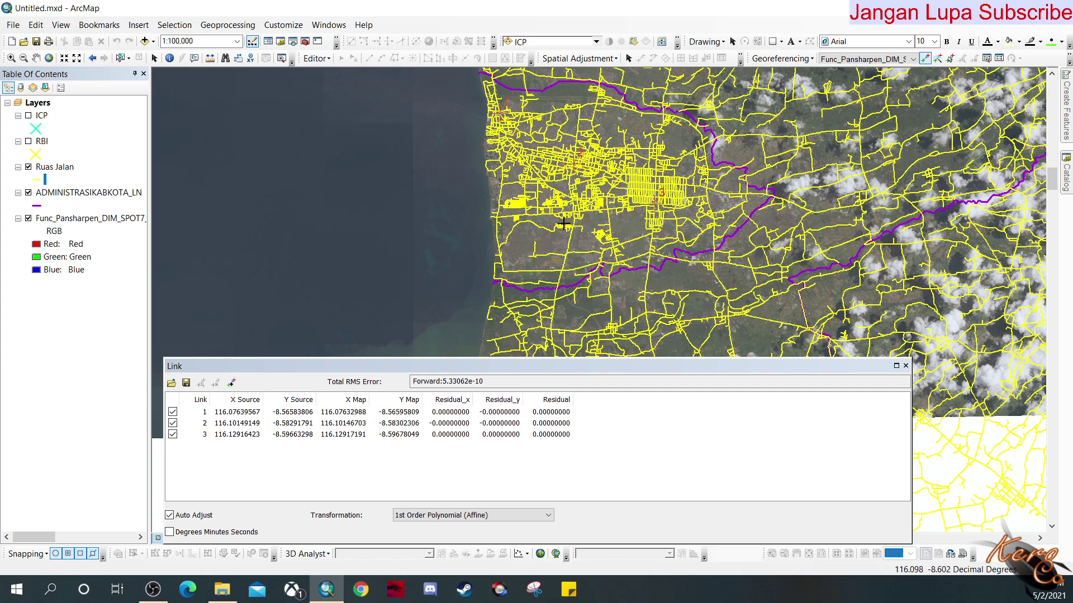
{"action": "scroll", "coordinate": [583, 228], "scroll_direction": "up", "scroll_amount": 3}
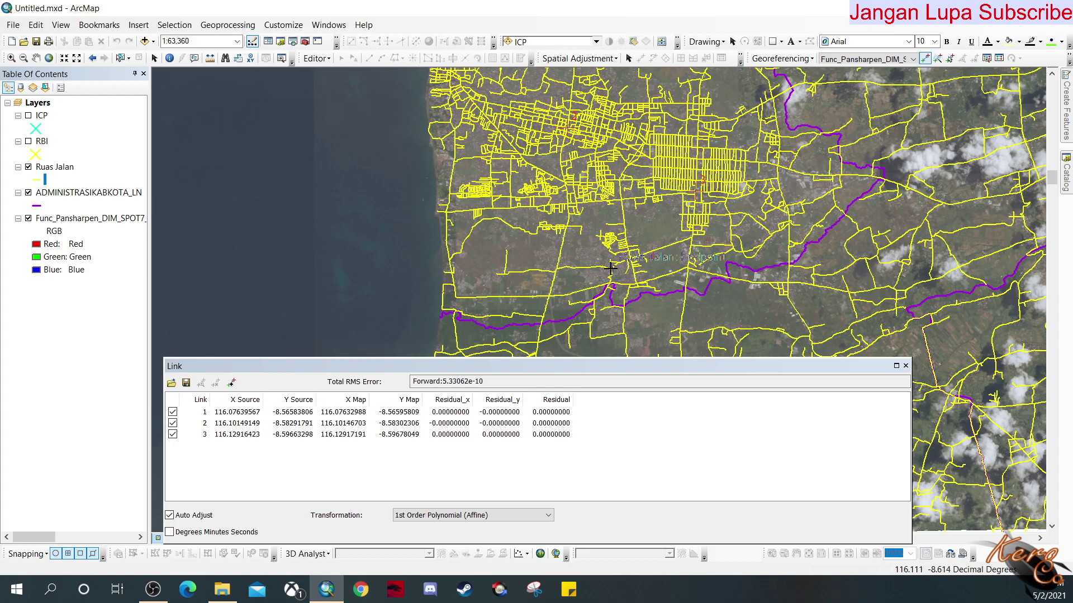
{"action": "left_click_drag", "start_coordinate": [611, 215], "coordinate": [593, 273]}
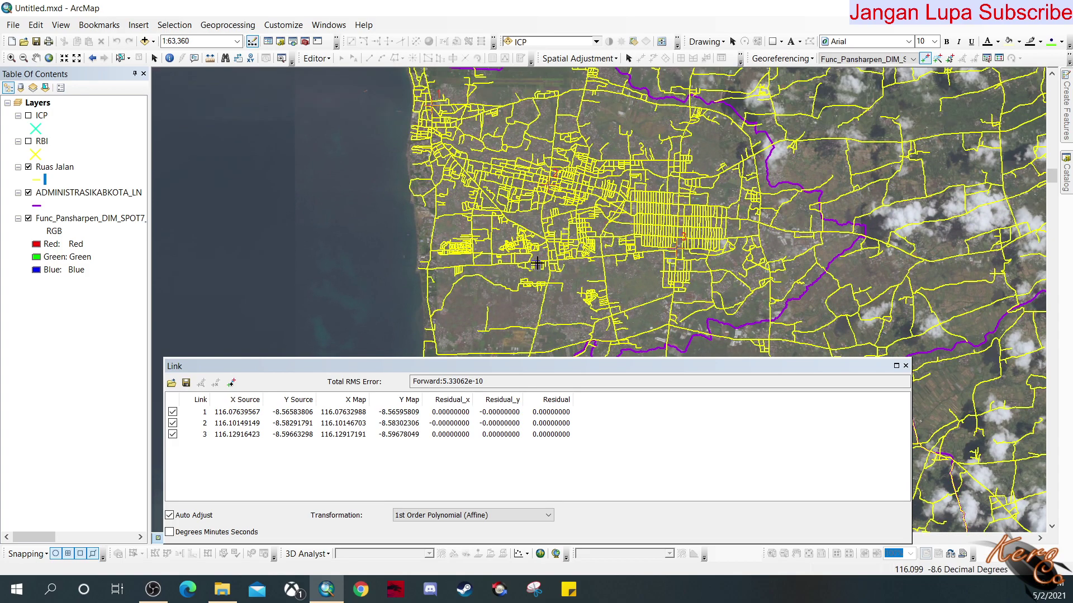
{"action": "scroll", "coordinate": [556, 264], "scroll_direction": "down", "scroll_amount": 1}
{"action": "scroll", "coordinate": [557, 264], "scroll_direction": "down", "scroll_amount": 5}
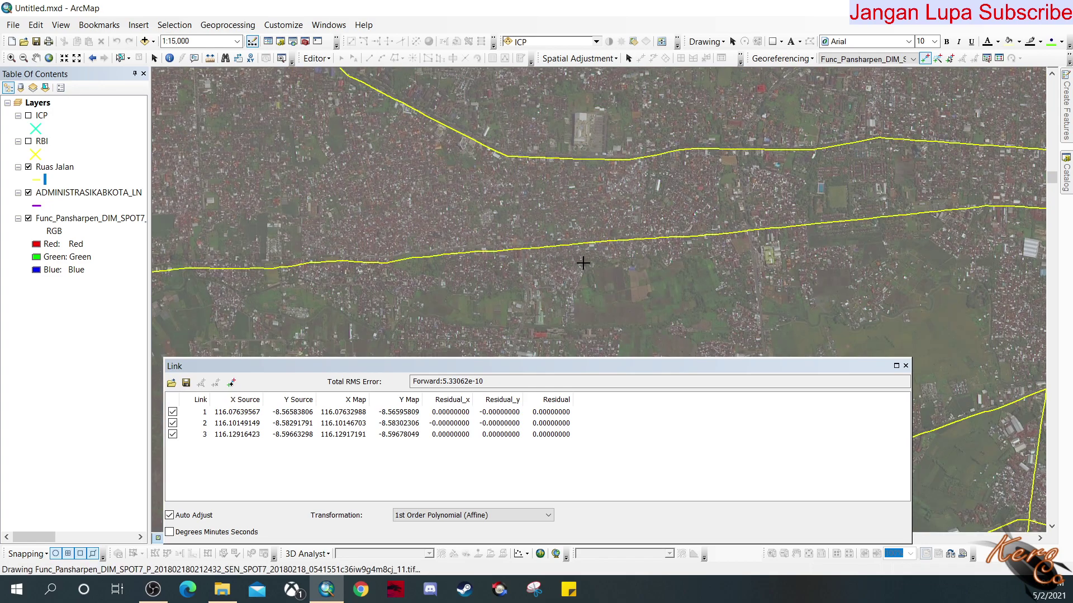
{"action": "scroll", "coordinate": [582, 261], "scroll_direction": "up", "scroll_amount": 2}
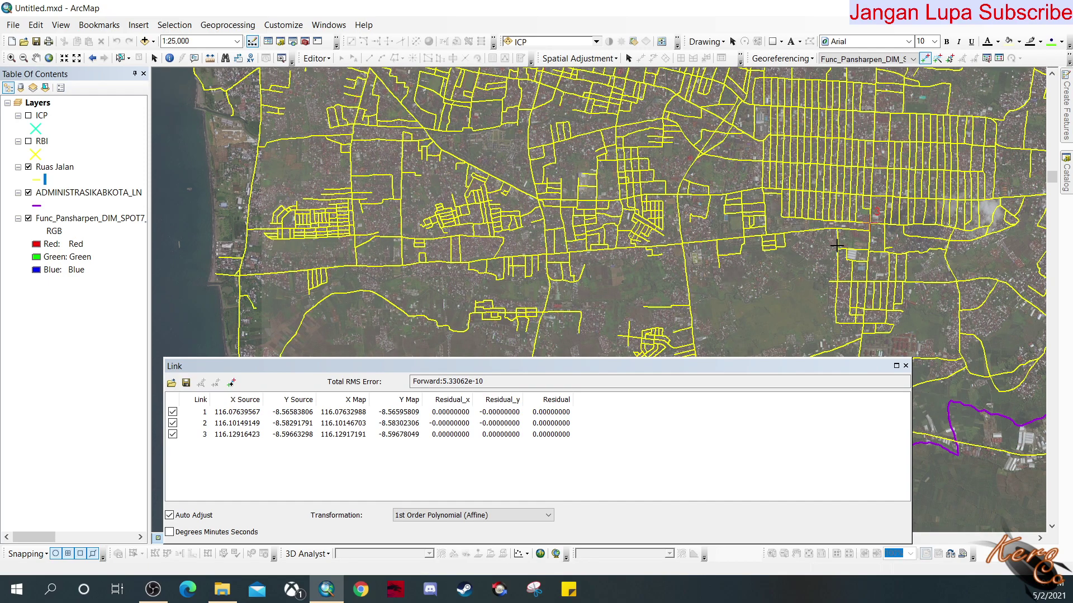
{"action": "mouse_move", "coordinate": [464, 256]}
{"action": "left_mouse_down"}
{"action": "mouse_move", "coordinate": [556, 161]}
{"action": "mouse_move", "coordinate": [580, 176]}
{"action": "left_mouse_up"}
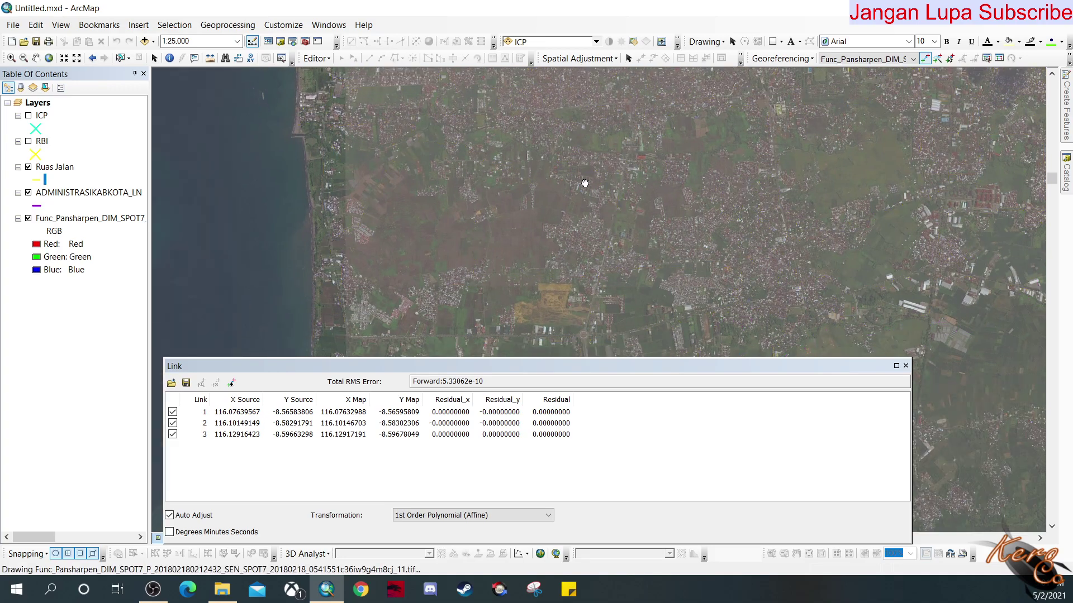
{"action": "scroll", "coordinate": [584, 183], "scroll_direction": "up", "scroll_amount": 2}
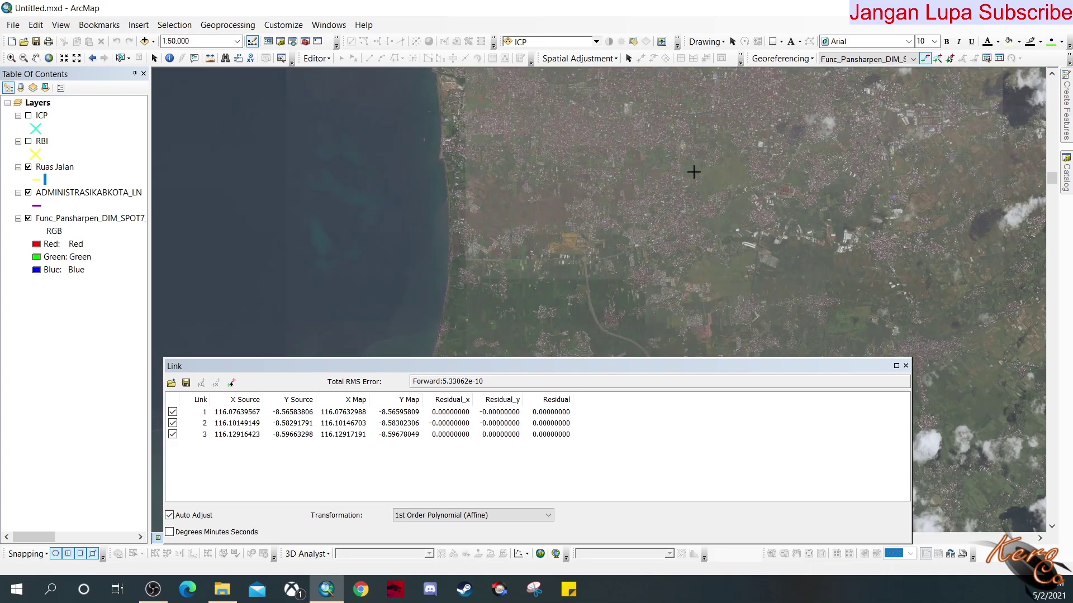
{"action": "left_click_drag", "start_coordinate": [707, 202], "coordinate": [563, 347]}
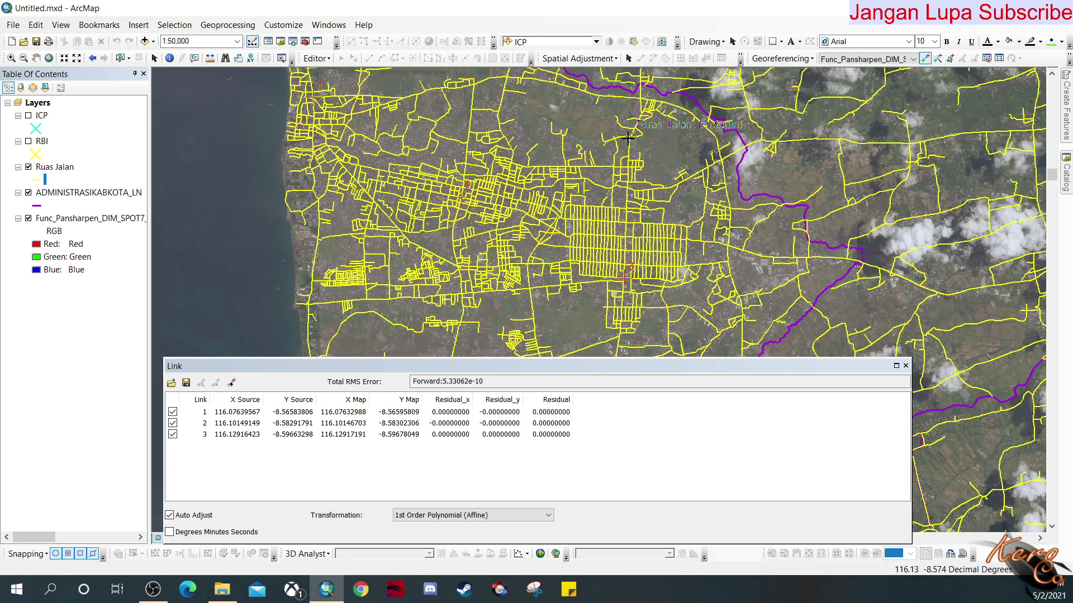
Step: Add the fourth control point north of the eastern street grid, linking the image junction to Ruas Jalan near 116.1274, -8.5778
{"action": "scroll", "coordinate": [637, 137], "scroll_direction": "up", "scroll_amount": 4}
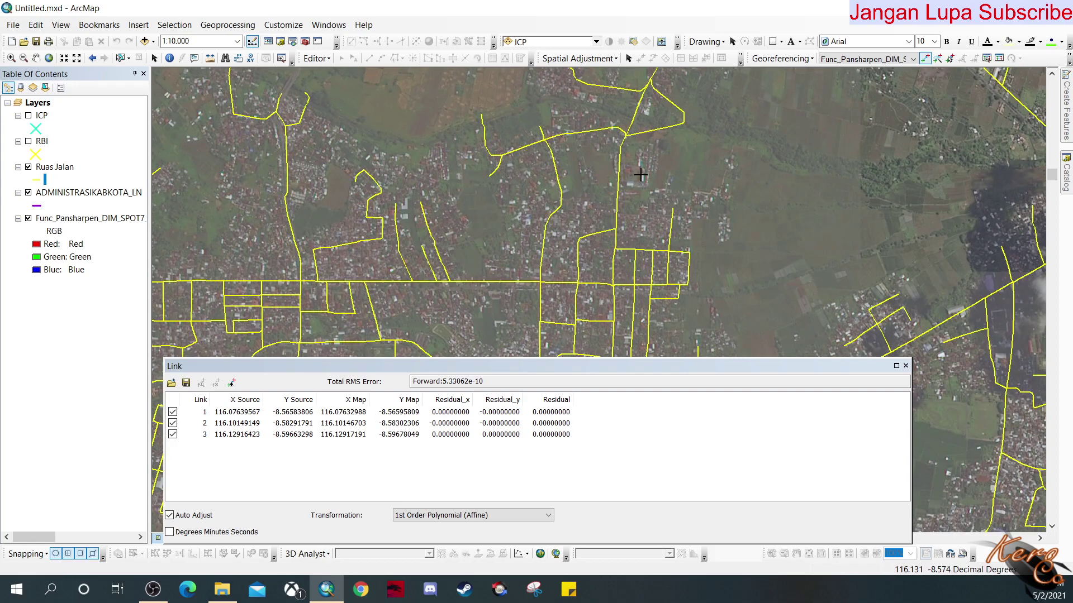
{"action": "key", "text": "Down"}
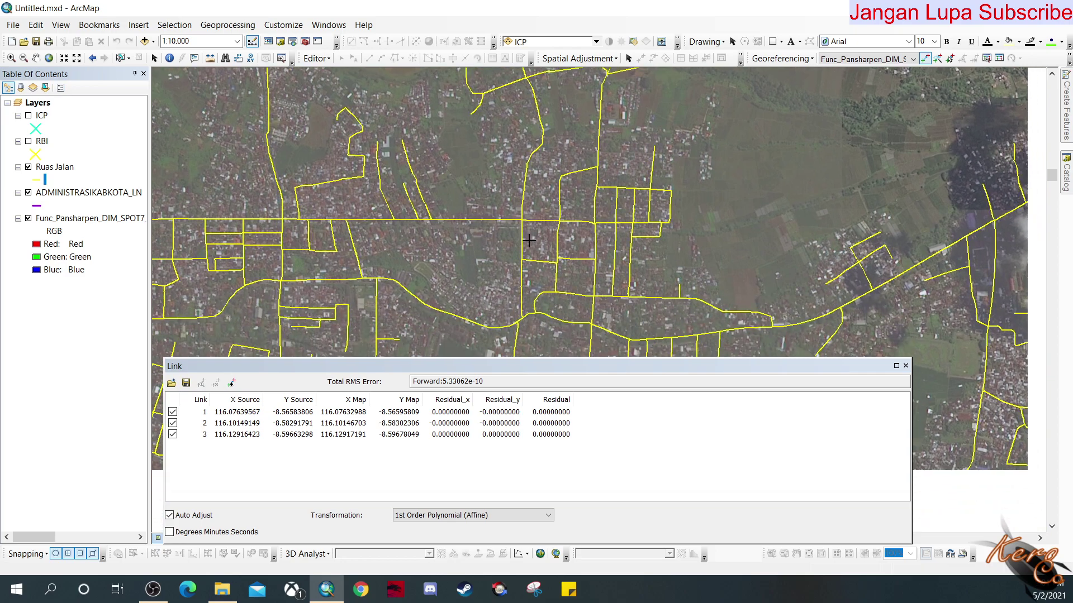
{"action": "scroll", "coordinate": [630, 234], "scroll_direction": "down", "scroll_amount": 2}
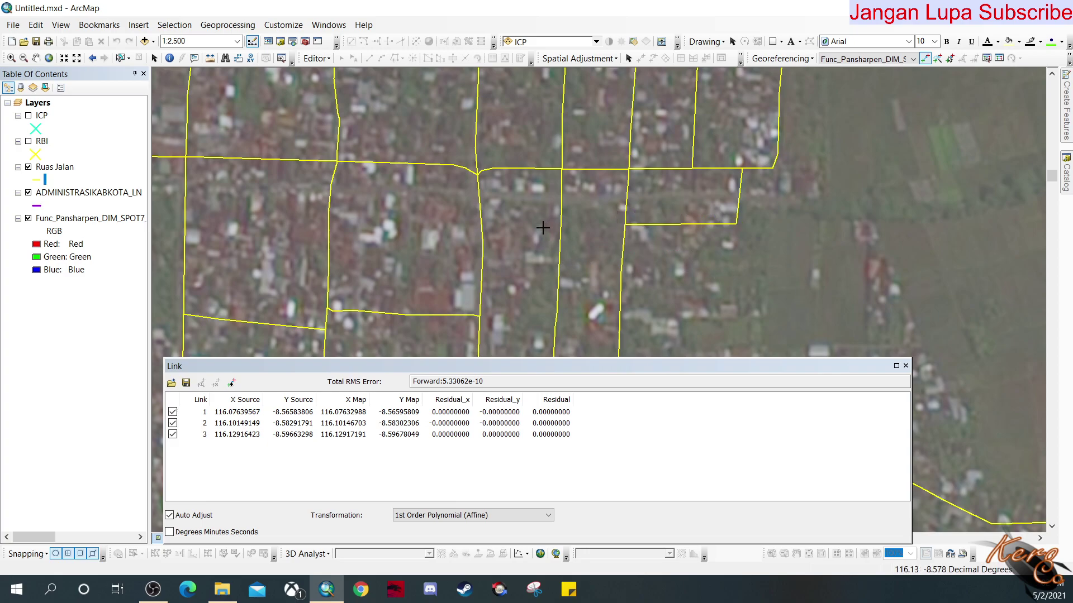
{"action": "left_click_drag", "start_coordinate": [577, 250], "coordinate": [945, 269]}
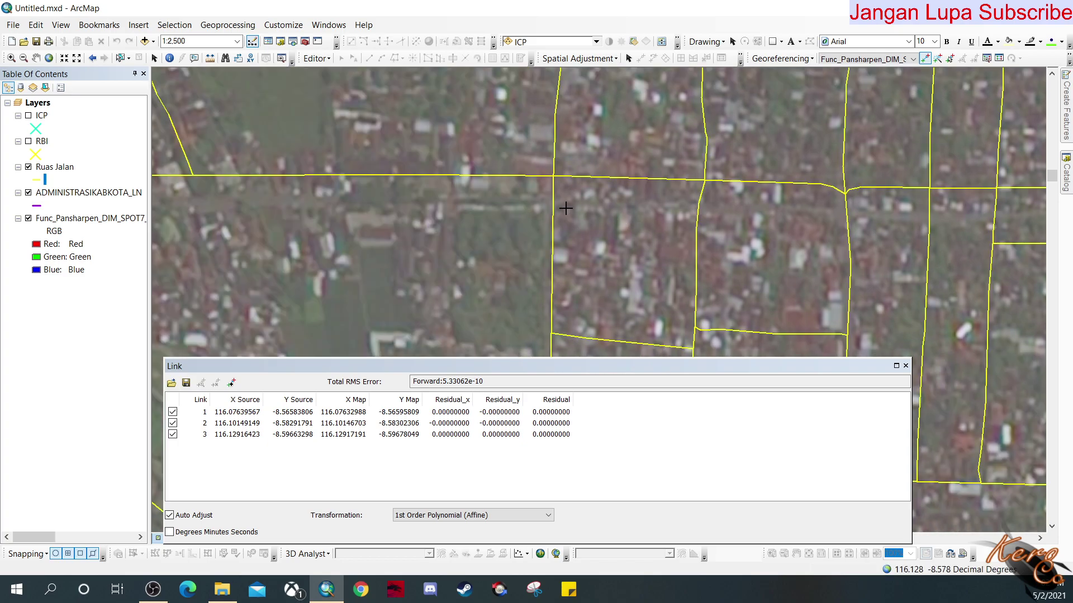
{"action": "scroll", "coordinate": [565, 209], "scroll_direction": "up", "scroll_amount": 3}
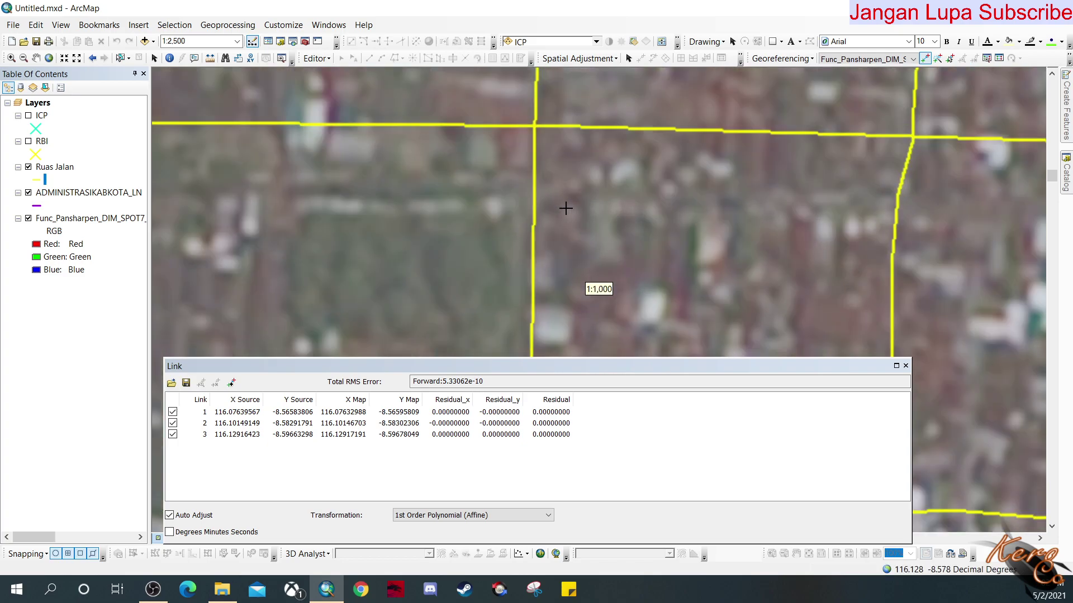
{"action": "left_click", "coordinate": [29, 168]}
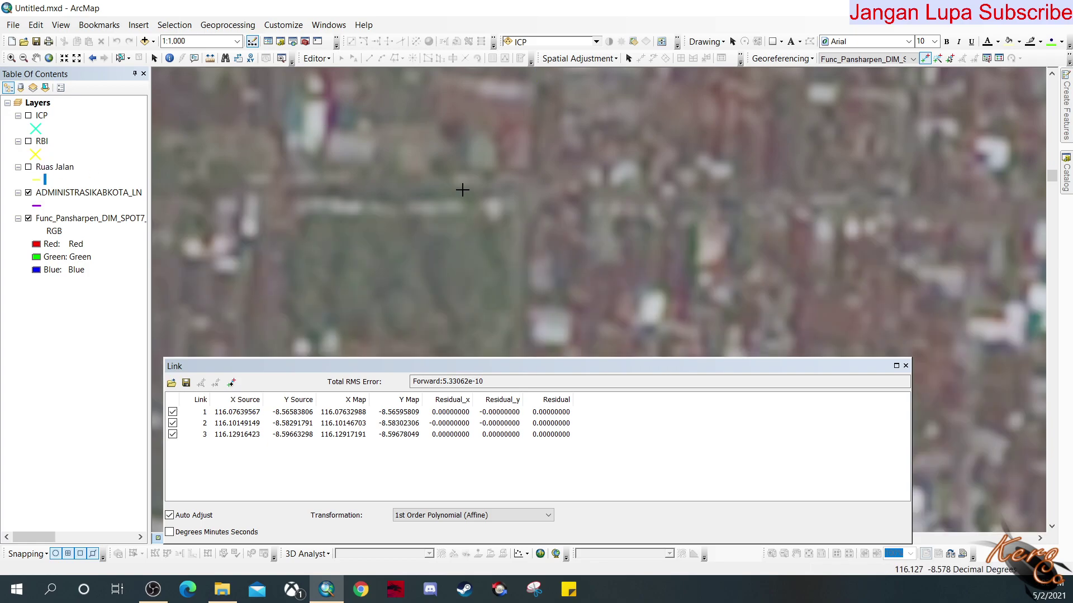
{"action": "left_click", "coordinate": [535, 190]}
{"action": "left_click", "coordinate": [28, 168]}
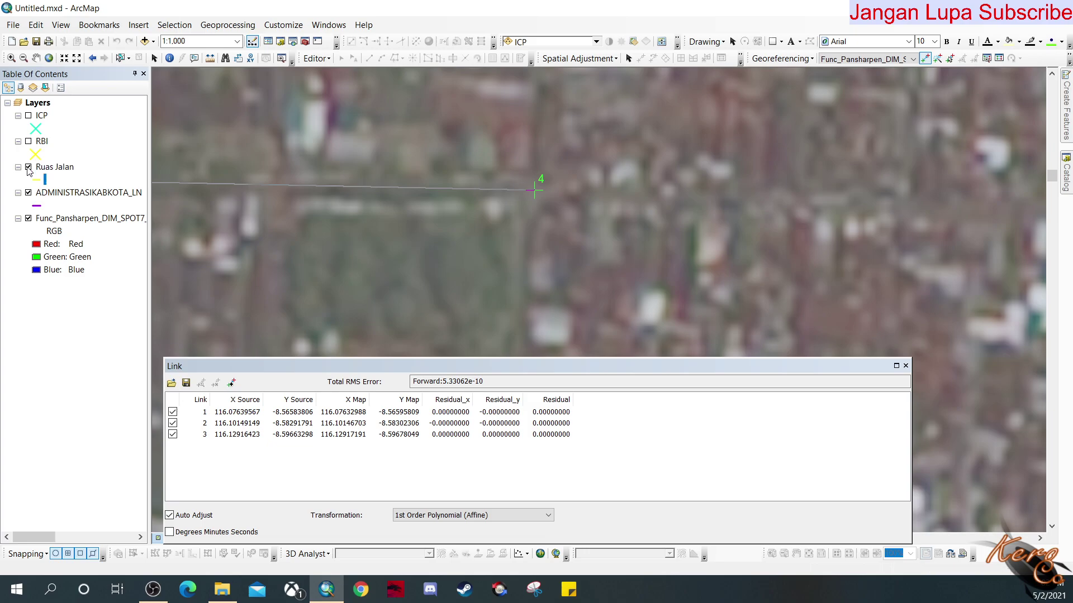
{"action": "left_click", "coordinate": [530, 133]}
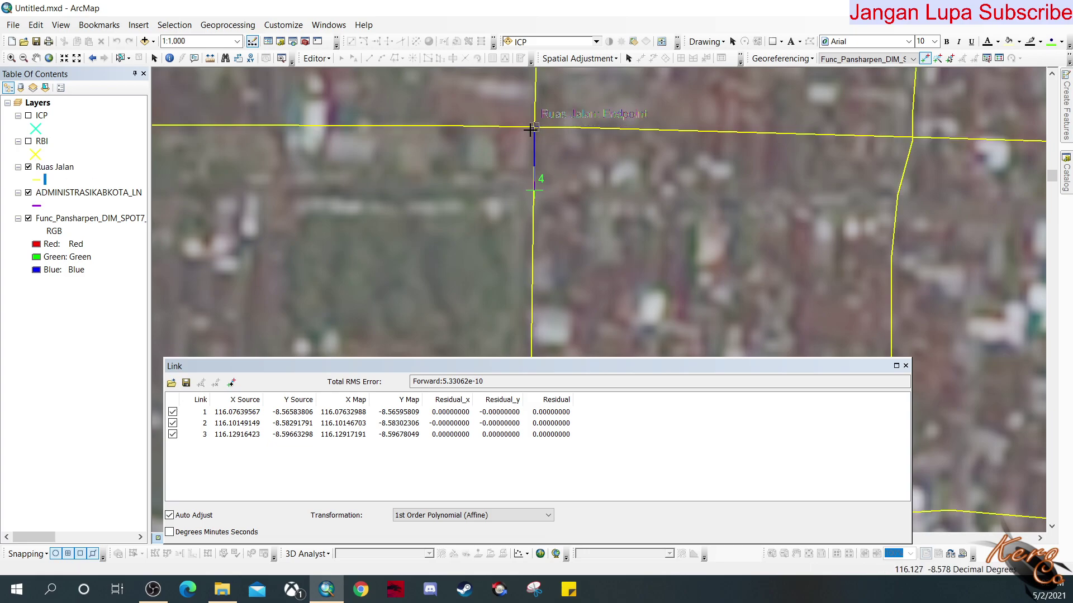
{"action": "left_click", "coordinate": [662, 330]}
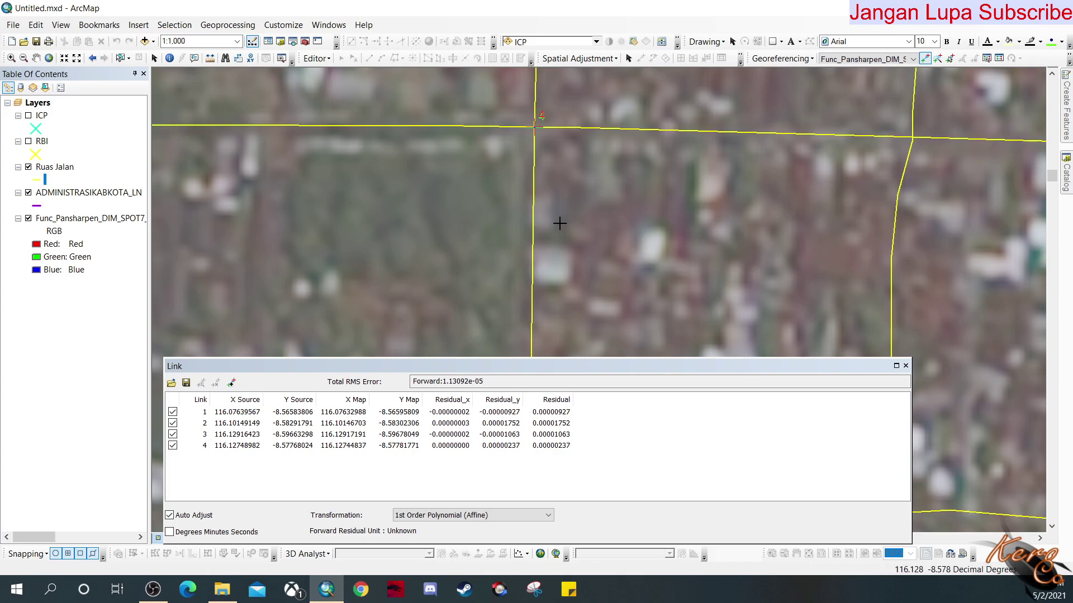
Step: Inspect the residential street grid near the southwestern coast for a road junction suitable as the fifth control point
{"action": "scroll", "coordinate": [570, 223], "scroll_direction": "up", "scroll_amount": 5}
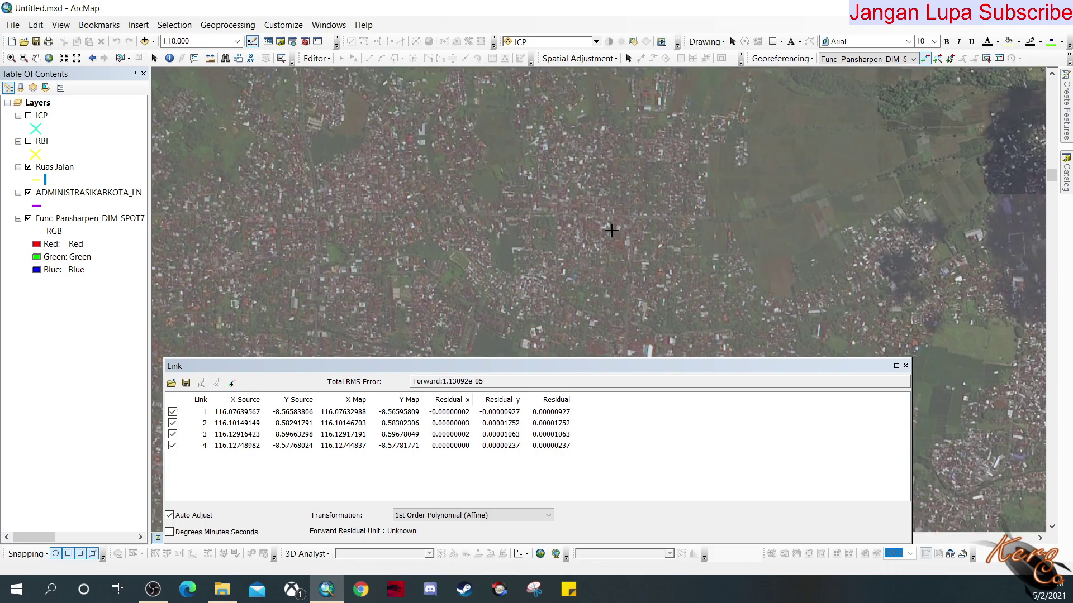
{"action": "scroll", "coordinate": [606, 306], "scroll_direction": "up", "scroll_amount": 2}
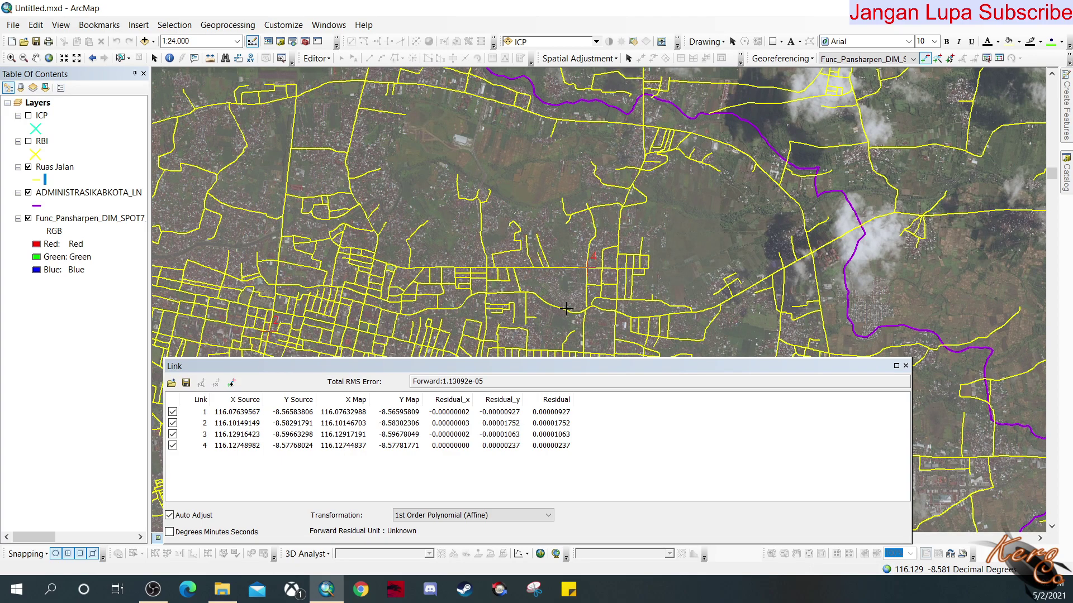
{"action": "scroll", "coordinate": [479, 304], "scroll_direction": "up", "scroll_amount": 2}
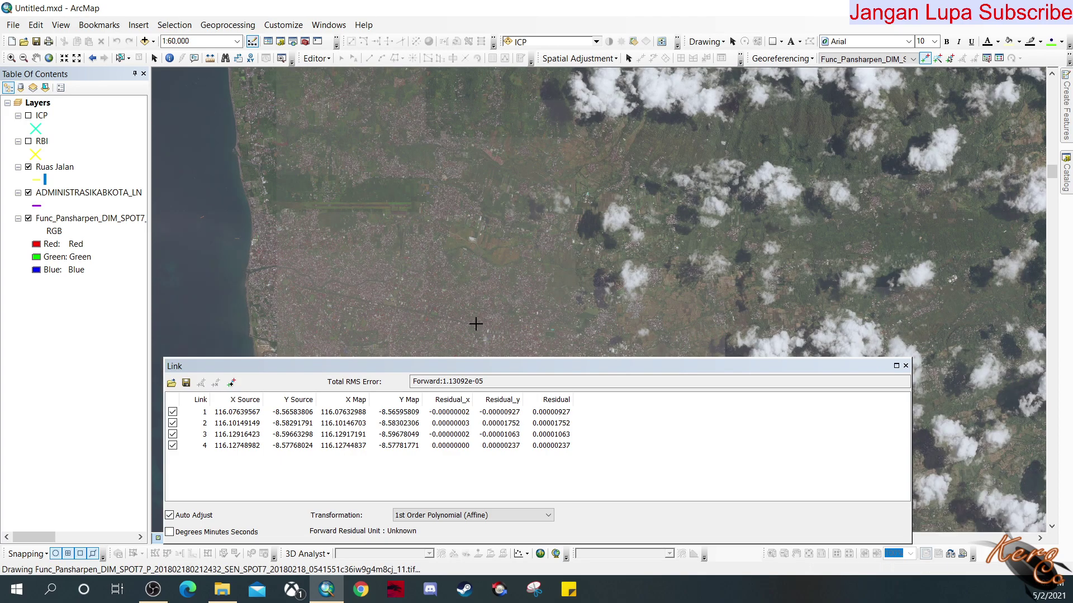
{"action": "left_click_drag", "start_coordinate": [484, 316], "coordinate": [592, 138]}
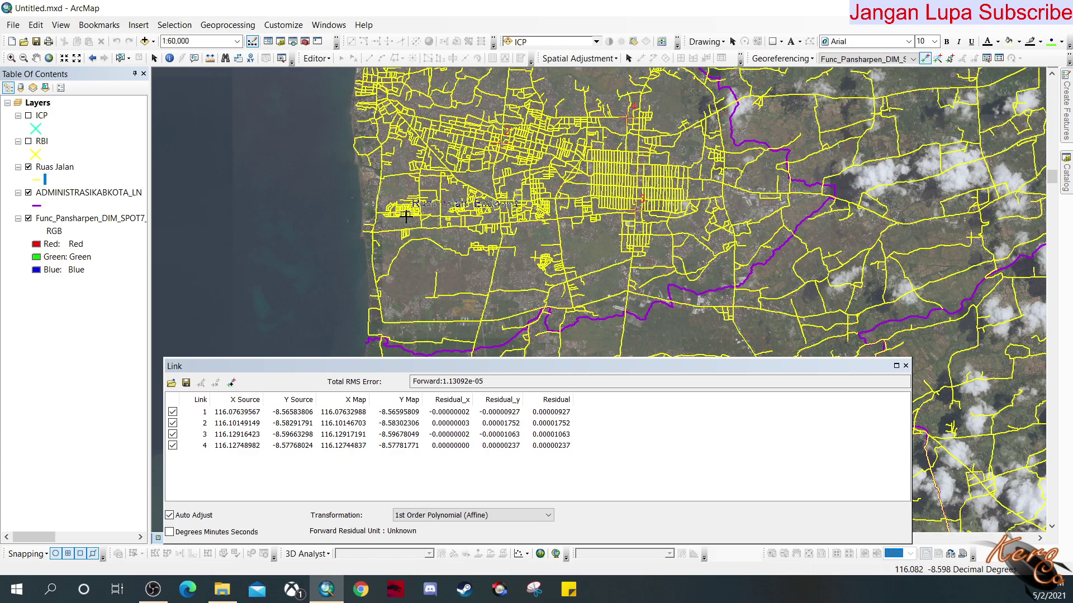
{"action": "scroll", "coordinate": [406, 216], "scroll_direction": "down", "scroll_amount": 10}
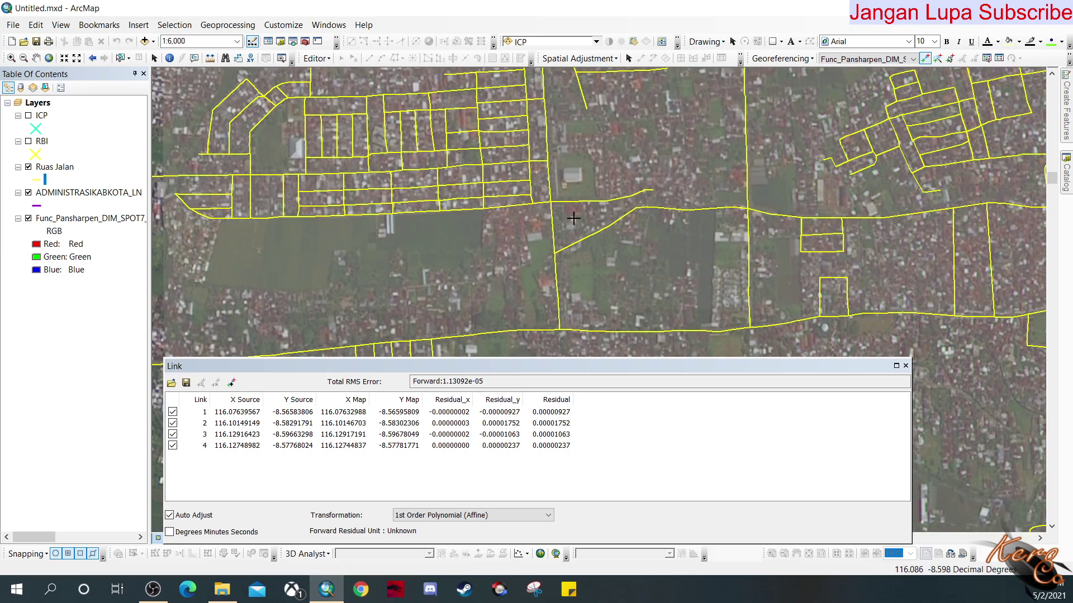
{"action": "scroll", "coordinate": [569, 220], "scroll_direction": "down", "scroll_amount": 3}
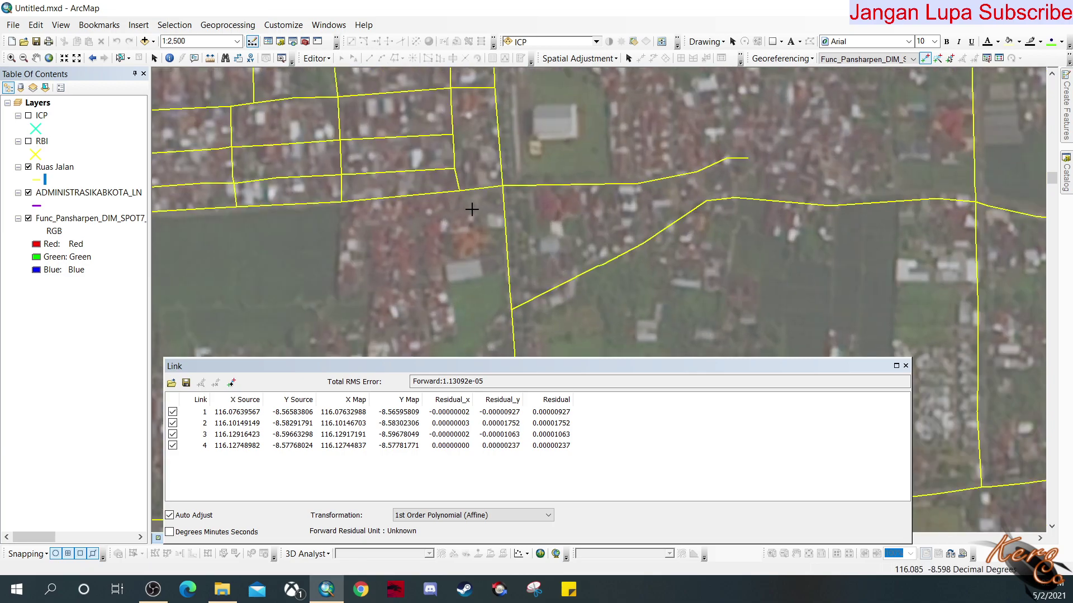
{"action": "left_click_drag", "start_coordinate": [472, 210], "coordinate": [451, 373]}
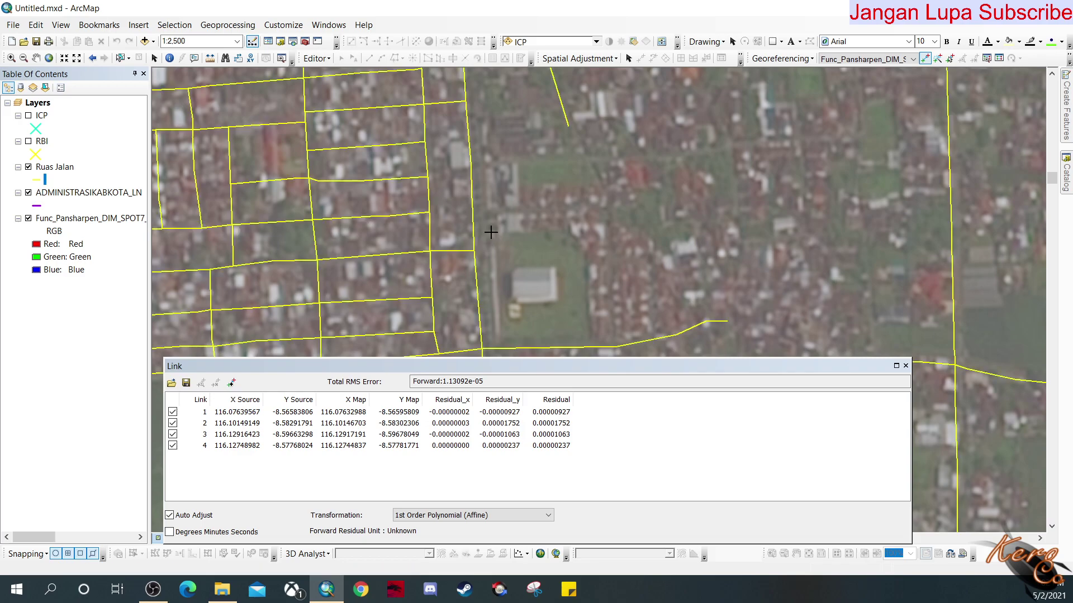
{"action": "left_click_drag", "start_coordinate": [494, 162], "coordinate": [604, 232]}
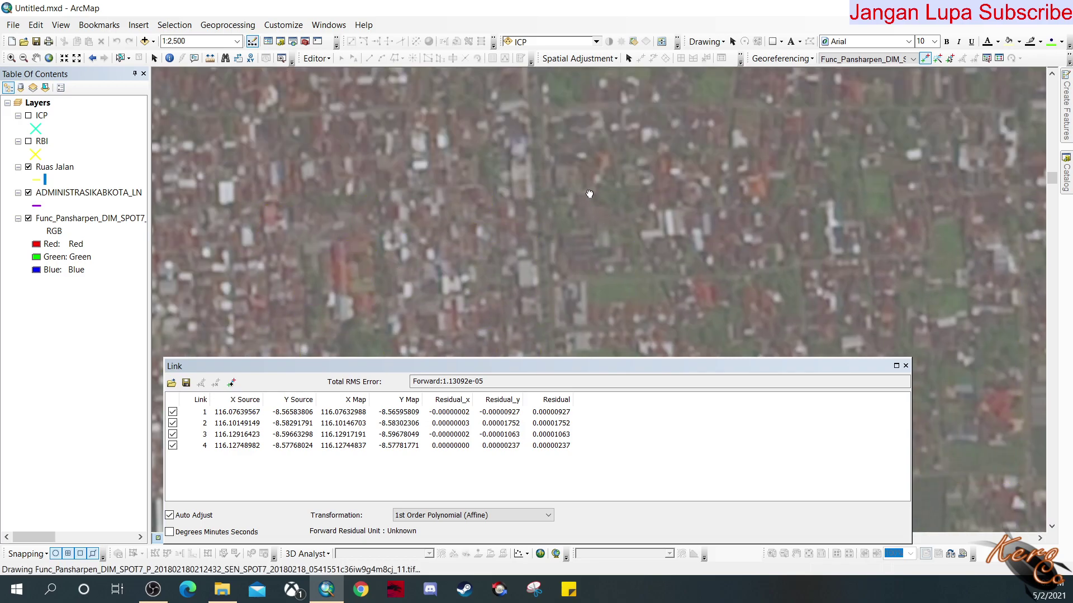
{"action": "left_click_drag", "start_coordinate": [505, 341], "coordinate": [545, 308]}
{"action": "mouse_move", "coordinate": [537, 154]}
{"action": "left_mouse_down"}
{"action": "mouse_move", "coordinate": [689, 108]}
{"action": "mouse_move", "coordinate": [785, 112]}
{"action": "left_mouse_up"}
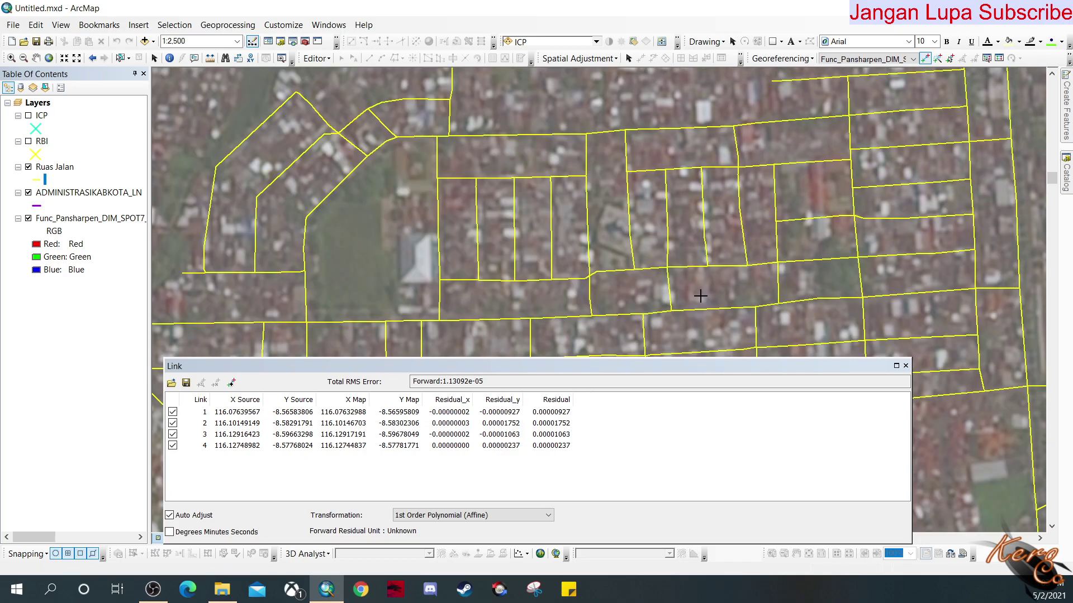
Step: Inspect the road junctions around the fields south of the residential street grid and along the roads farther east for a fifth control point
{"action": "left_click_drag", "start_coordinate": [729, 311], "coordinate": [718, 120]}
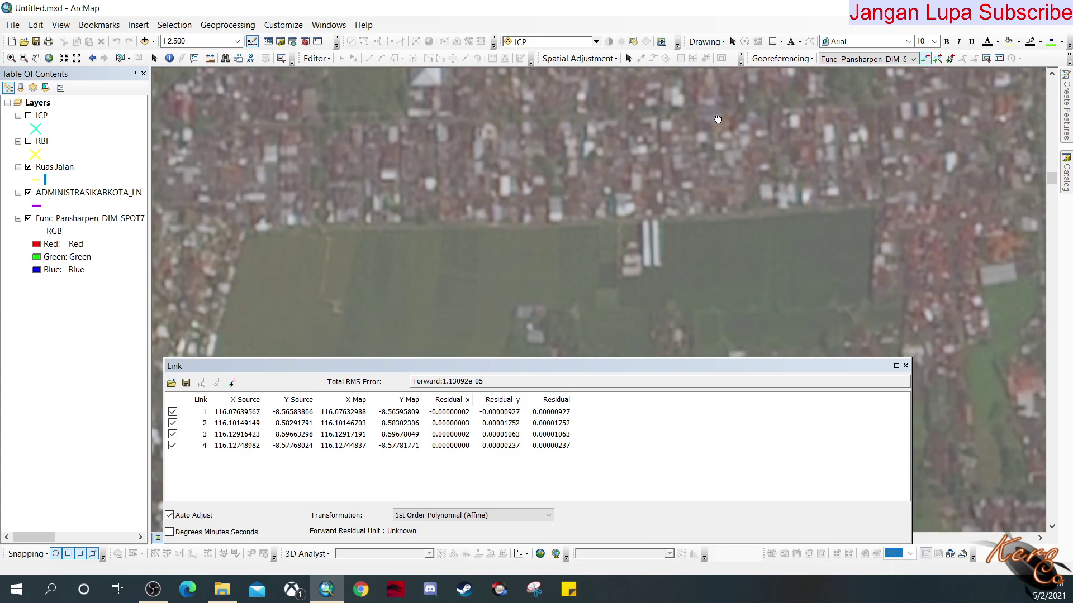
{"action": "left_click_drag", "start_coordinate": [560, 224], "coordinate": [648, 271]}
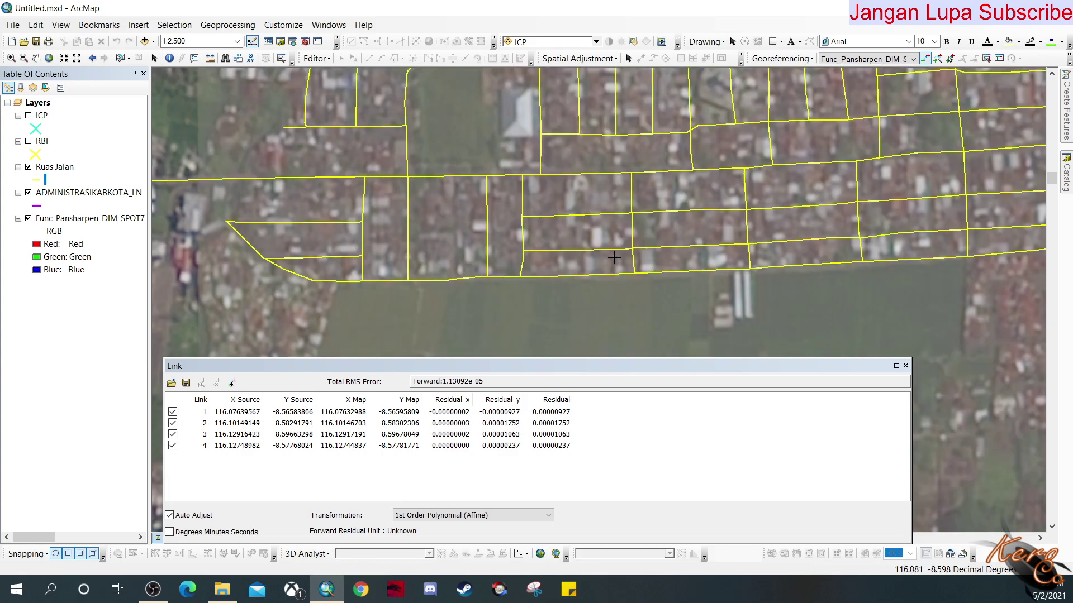
{"action": "mouse_move", "coordinate": [491, 258]}
{"action": "left_mouse_down"}
{"action": "mouse_move", "coordinate": [899, 252]}
{"action": "mouse_move", "coordinate": [617, 251]}
{"action": "mouse_move", "coordinate": [645, 224]}
{"action": "left_mouse_up"}
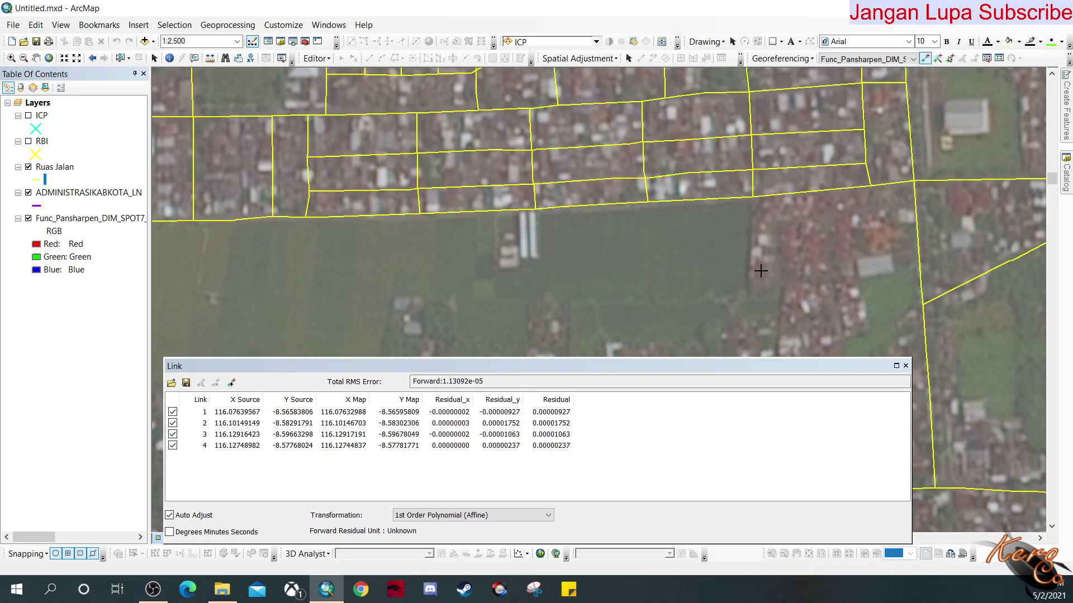
{"action": "key", "text": "Up"}
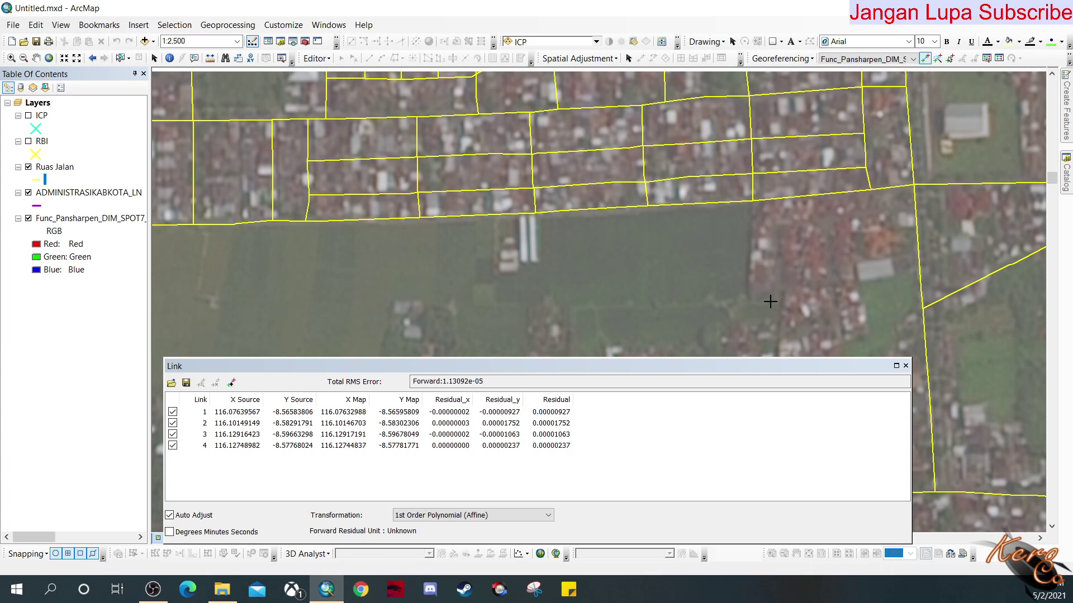
{"action": "left_click_drag", "start_coordinate": [906, 394], "coordinate": [511, 151]}
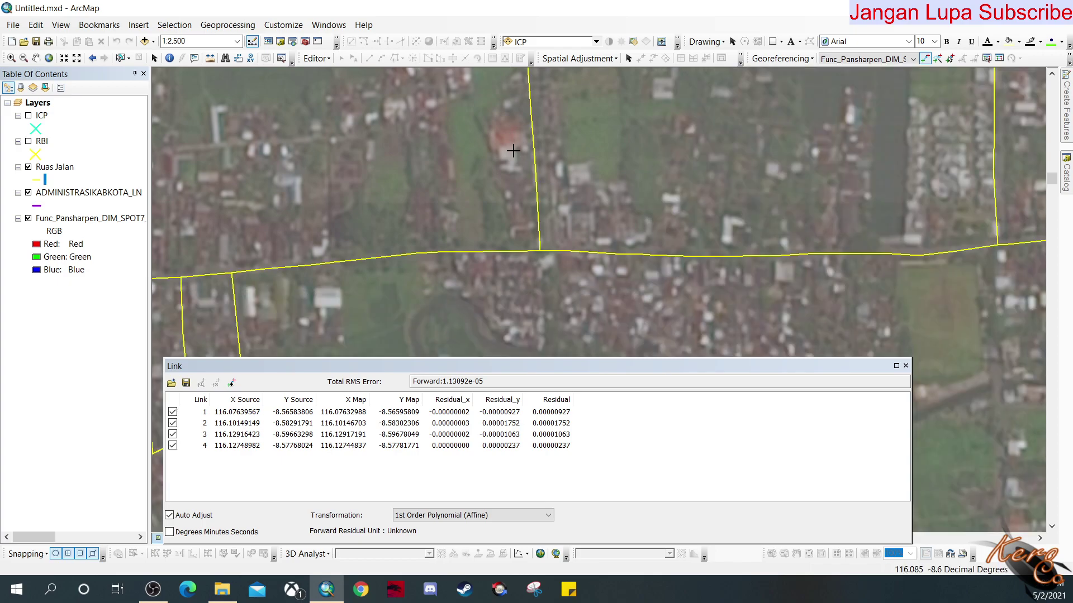
{"action": "left_click_drag", "start_coordinate": [591, 160], "coordinate": [634, 363]}
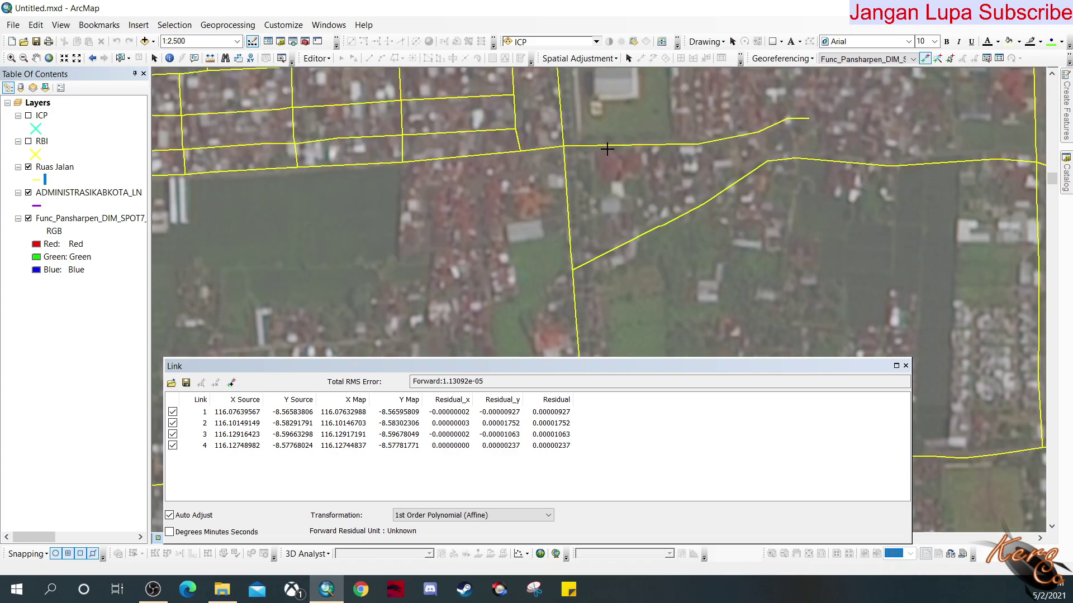
{"action": "left_click_drag", "start_coordinate": [608, 204], "coordinate": [615, 378]}
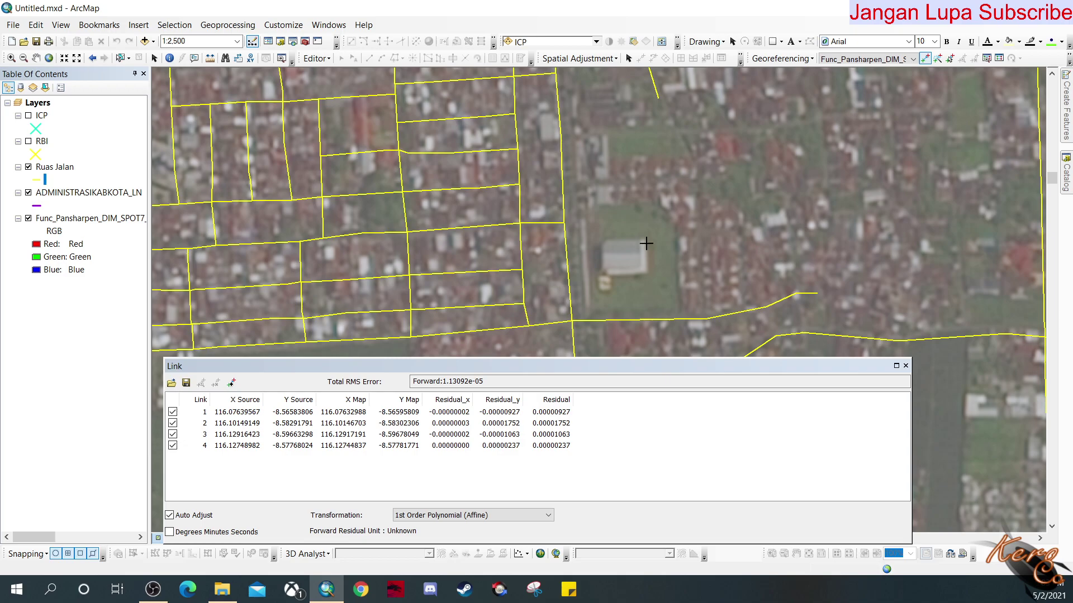
{"action": "left_click_drag", "start_coordinate": [540, 413], "coordinate": [437, 43]}
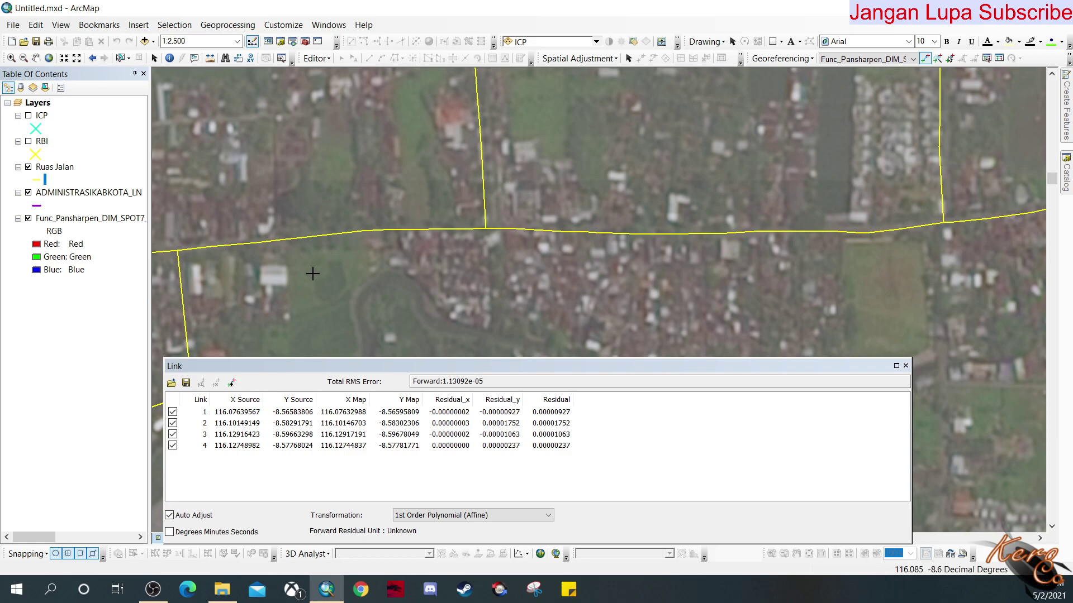
{"action": "left_click_drag", "start_coordinate": [369, 299], "coordinate": [678, 129]}
{"action": "left_click_drag", "start_coordinate": [589, 129], "coordinate": [288, 330]}
{"action": "left_click_drag", "start_coordinate": [454, 233], "coordinate": [299, 212]}
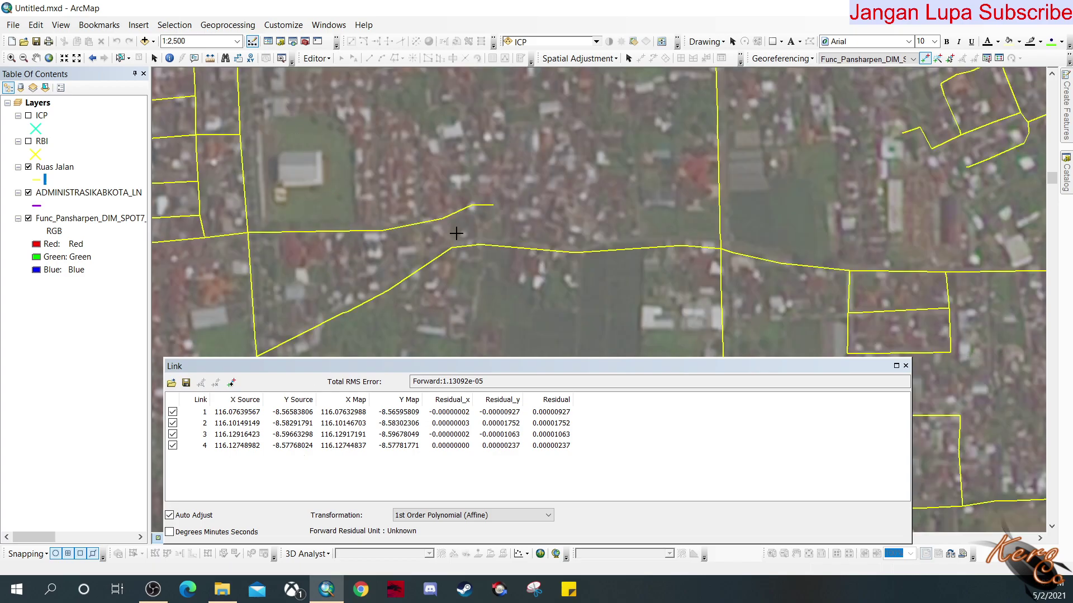
Step: Survey the main roads north of the residential street grid and back toward the coast at 1:5,000 for a fifth control point site
{"action": "scroll", "coordinate": [456, 234], "scroll_direction": "up", "scroll_amount": 2}
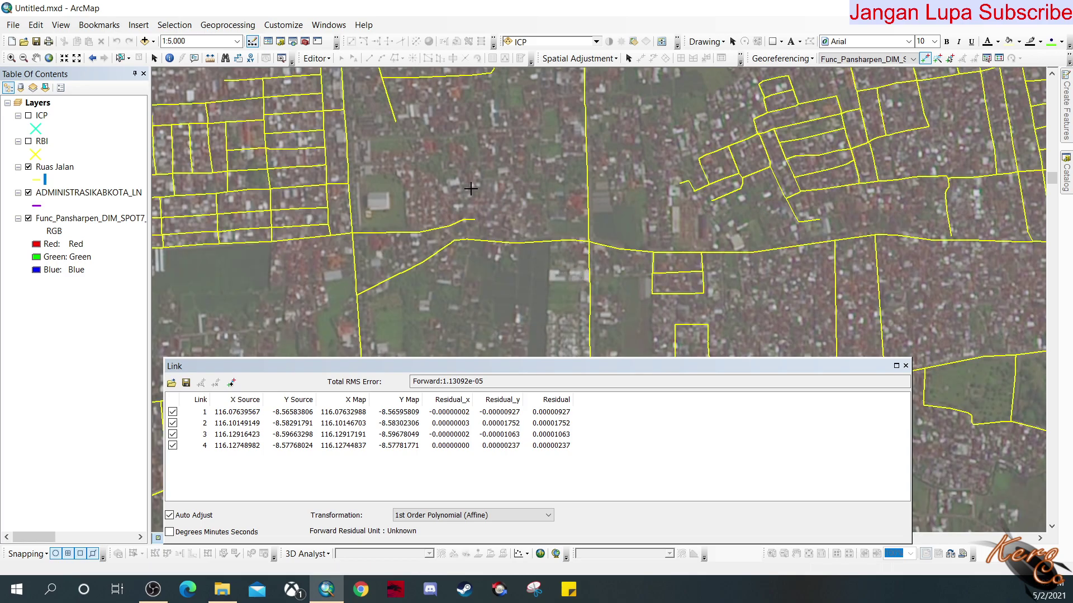
{"action": "left_click_drag", "start_coordinate": [470, 189], "coordinate": [510, 281]}
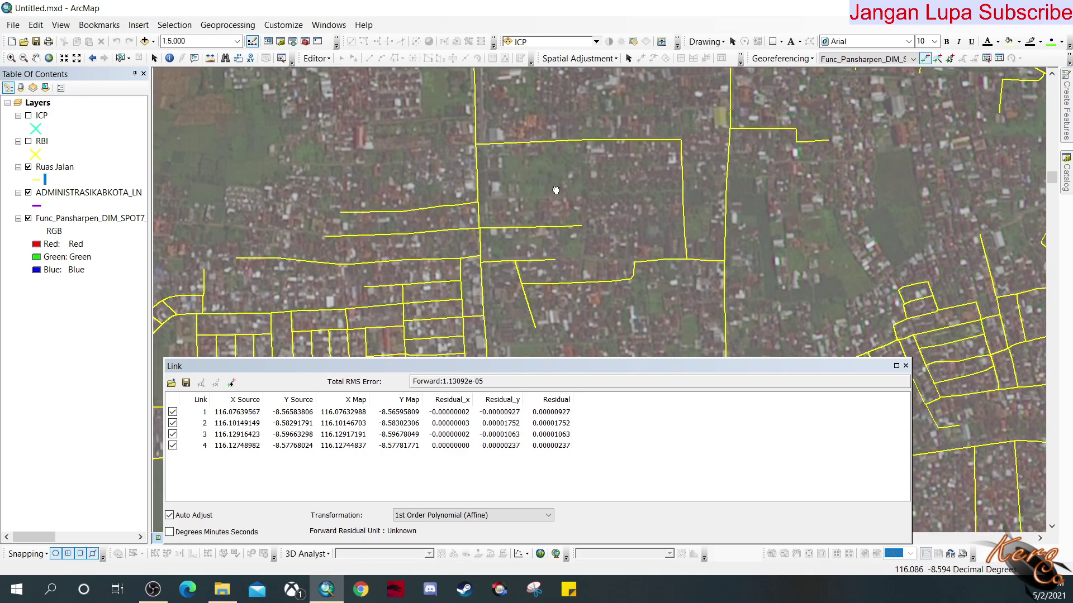
{"action": "left_click_drag", "start_coordinate": [553, 185], "coordinate": [615, 392]}
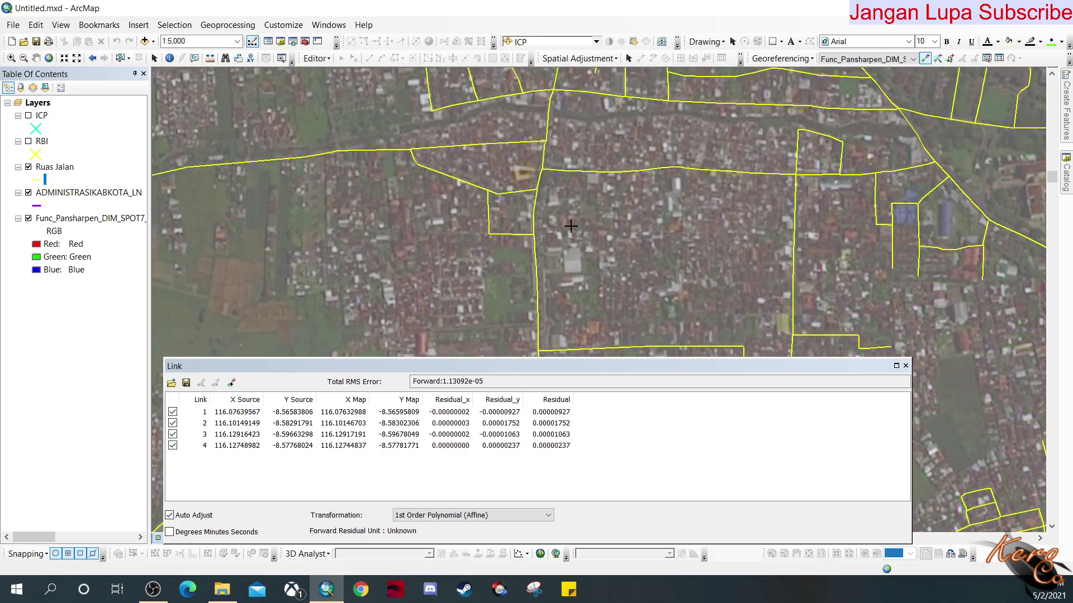
{"action": "key", "text": "Left"}
{"action": "key", "text": "Down"}
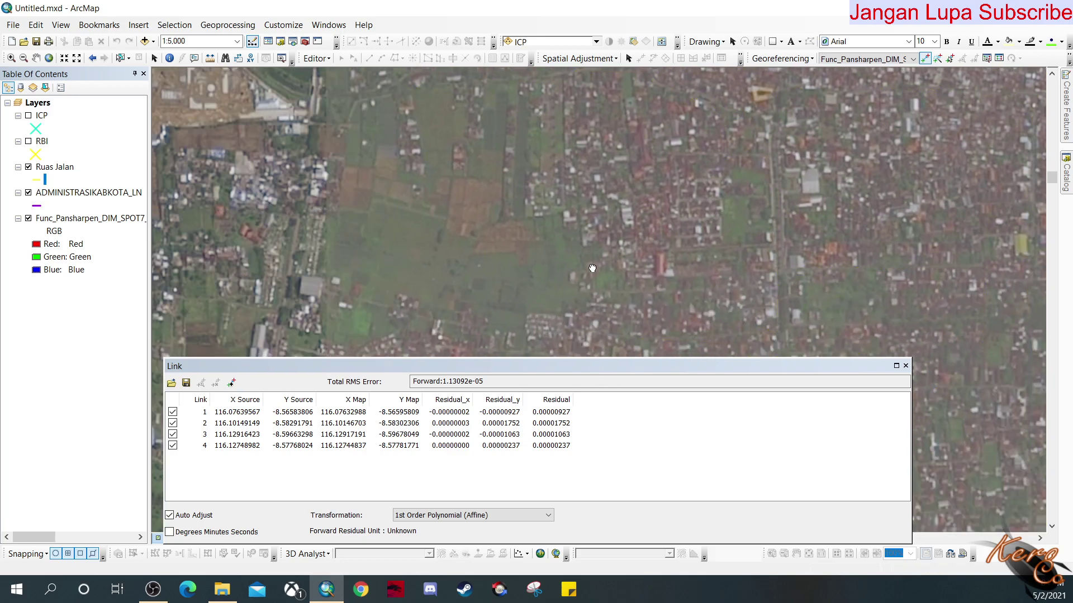
{"action": "key", "text": "Left"}
{"action": "key", "text": "Down"}
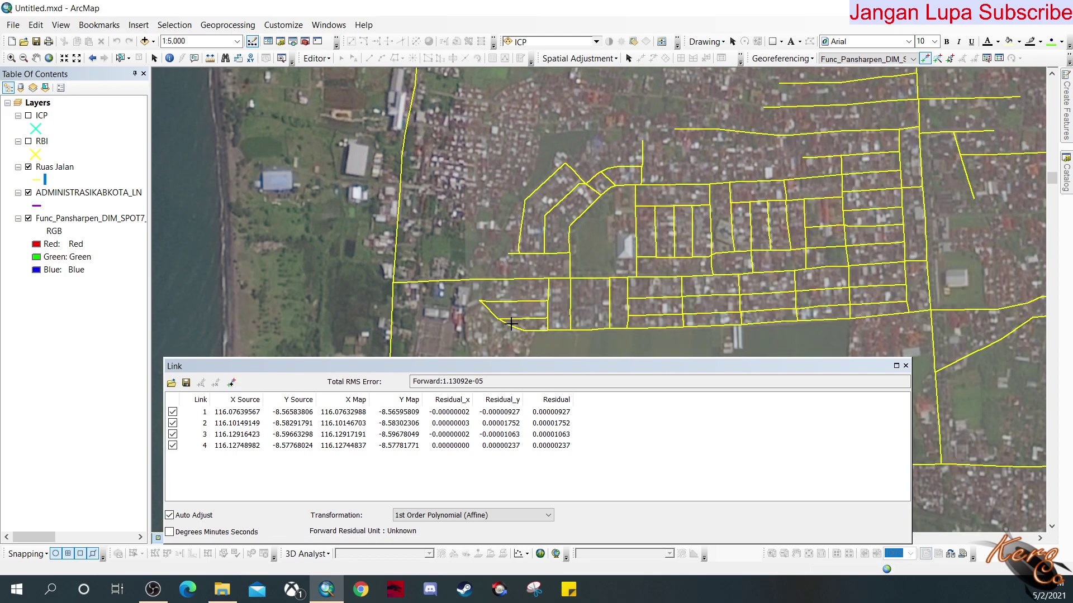
Step: Add the fifth control point at the coastal road junction, linking the image junction to Ruas Jalan near 116.0761, -8.5973
{"action": "scroll", "coordinate": [395, 298], "scroll_direction": "down", "scroll_amount": 4}
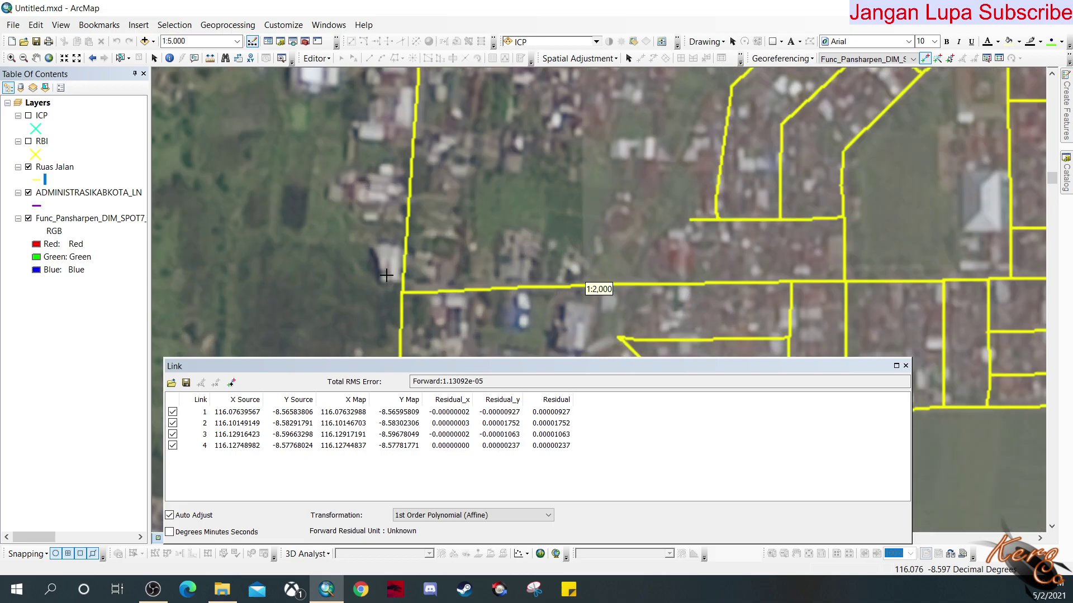
{"action": "scroll", "coordinate": [386, 275], "scroll_direction": "down", "scroll_amount": 3}
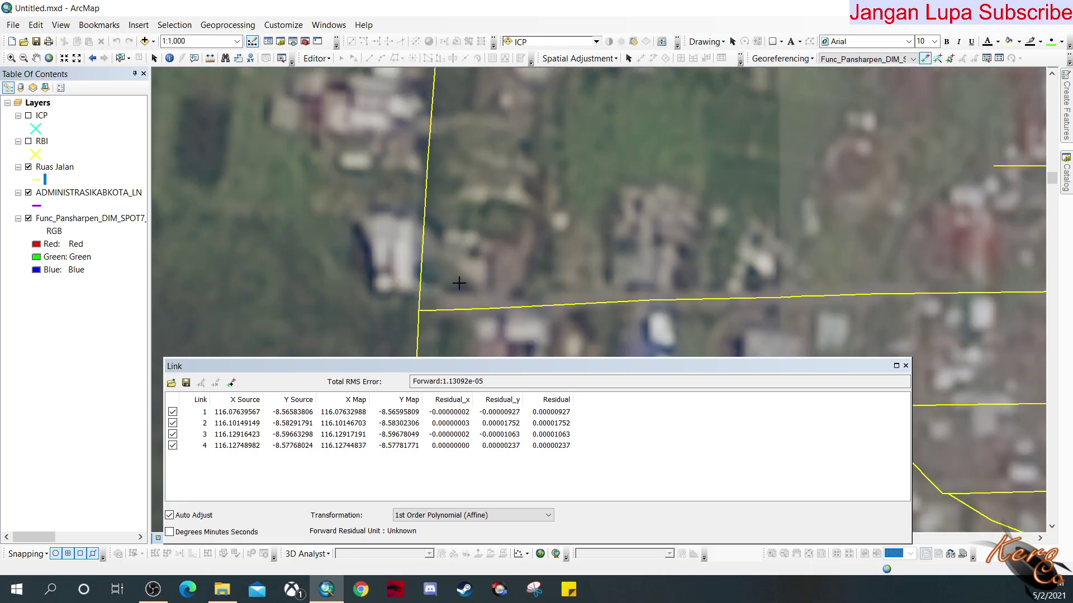
{"action": "left_click", "coordinate": [432, 302]}
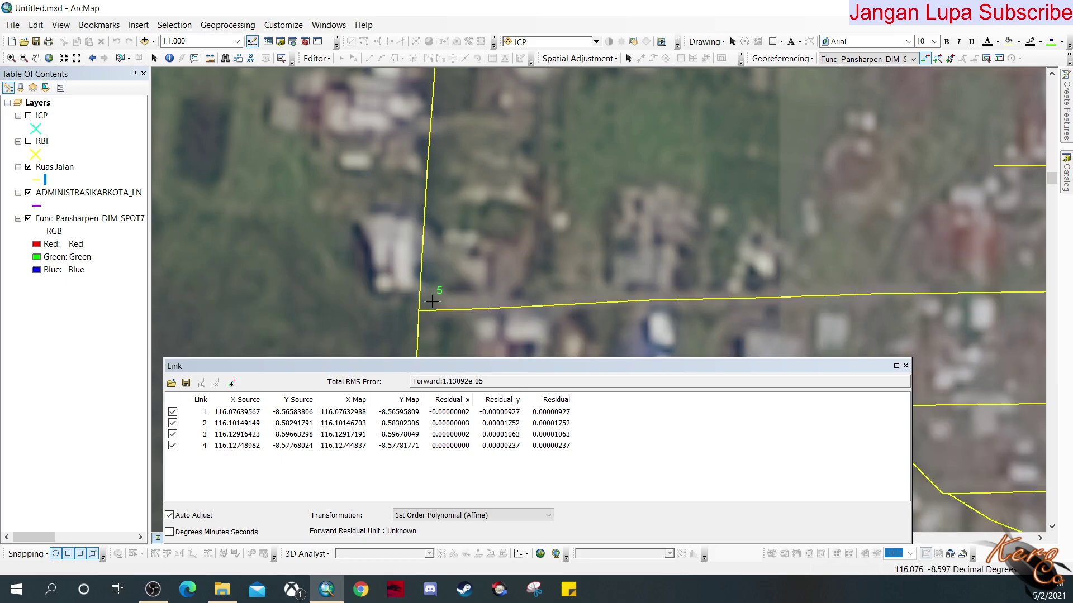
{"action": "left_click", "coordinate": [419, 312]}
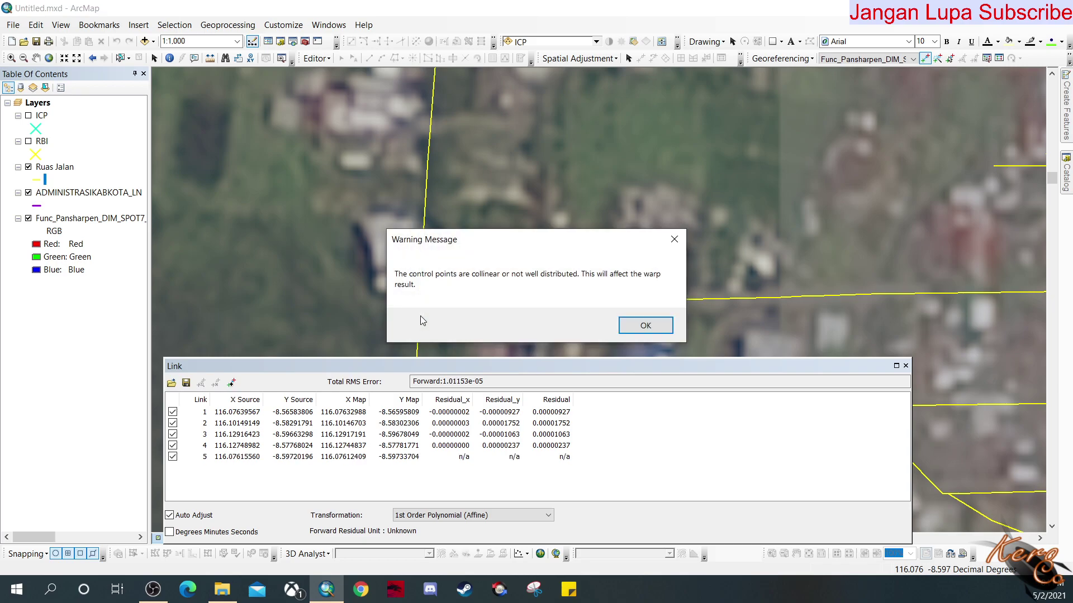
{"action": "left_click", "coordinate": [642, 325]}
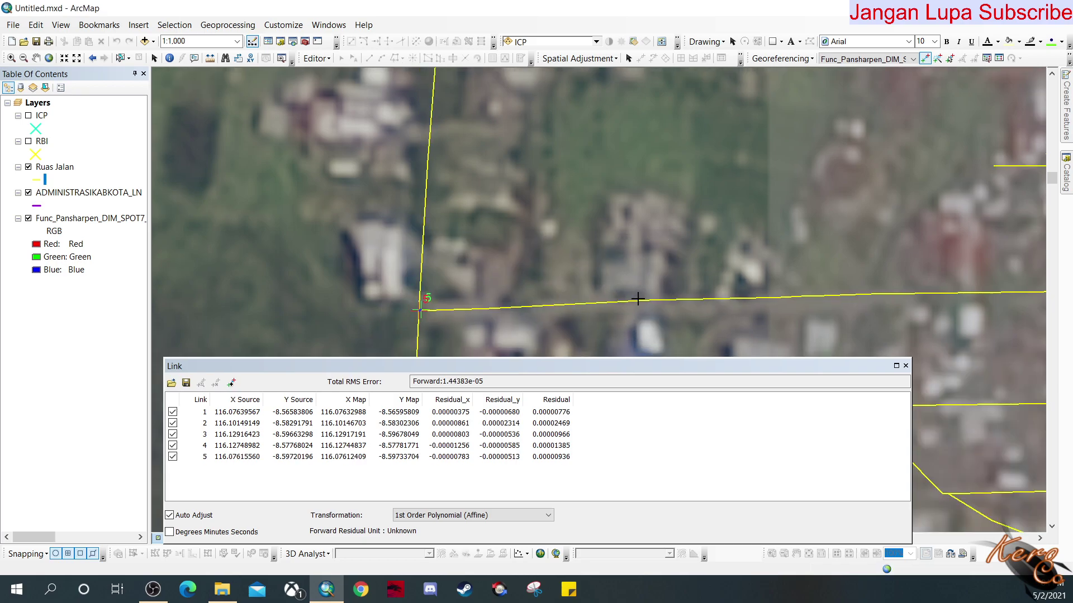
Step: Examine the spread of the five control points and the crossroads in the south-central part of the city for a sixth site
{"action": "scroll", "coordinate": [660, 307], "scroll_direction": "up", "scroll_amount": 1}
{"action": "scroll", "coordinate": [681, 290], "scroll_direction": "up", "scroll_amount": 7}
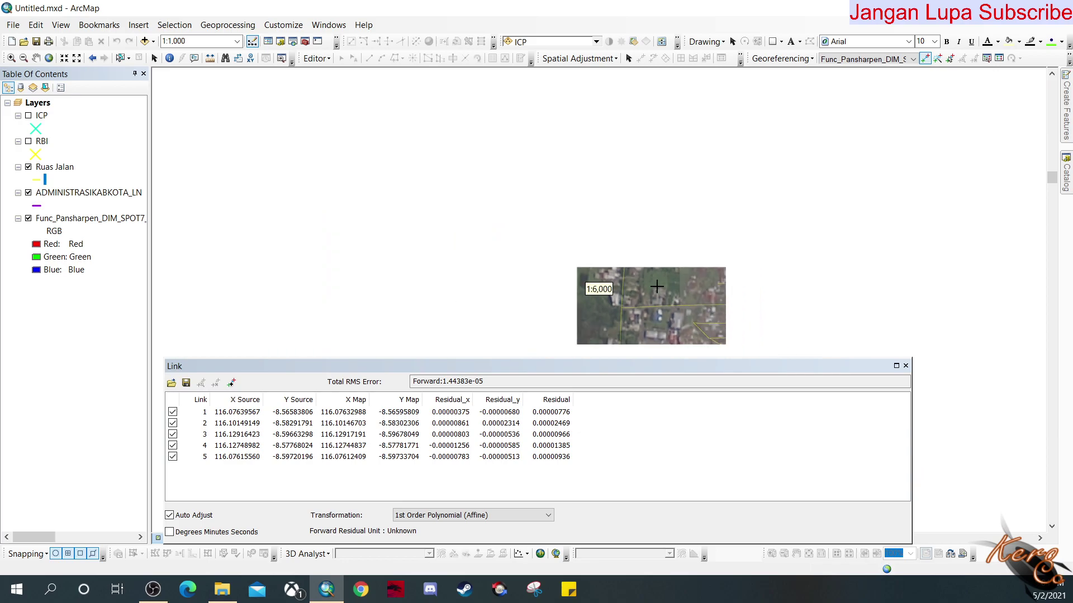
{"action": "scroll", "coordinate": [755, 246], "scroll_direction": "up", "scroll_amount": 9}
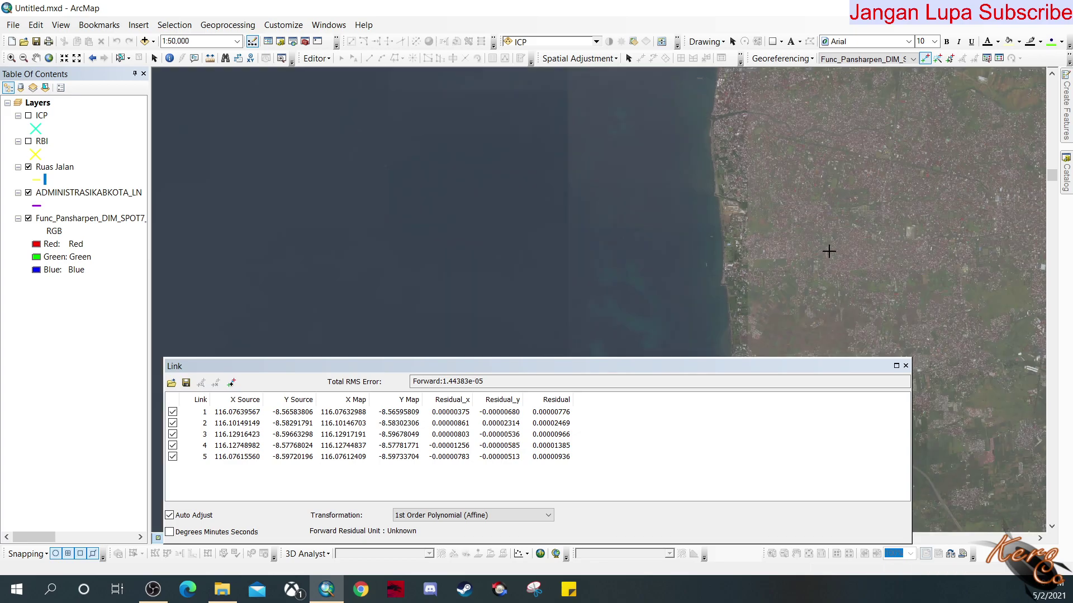
{"action": "left_click_drag", "start_coordinate": [828, 251], "coordinate": [683, 255]}
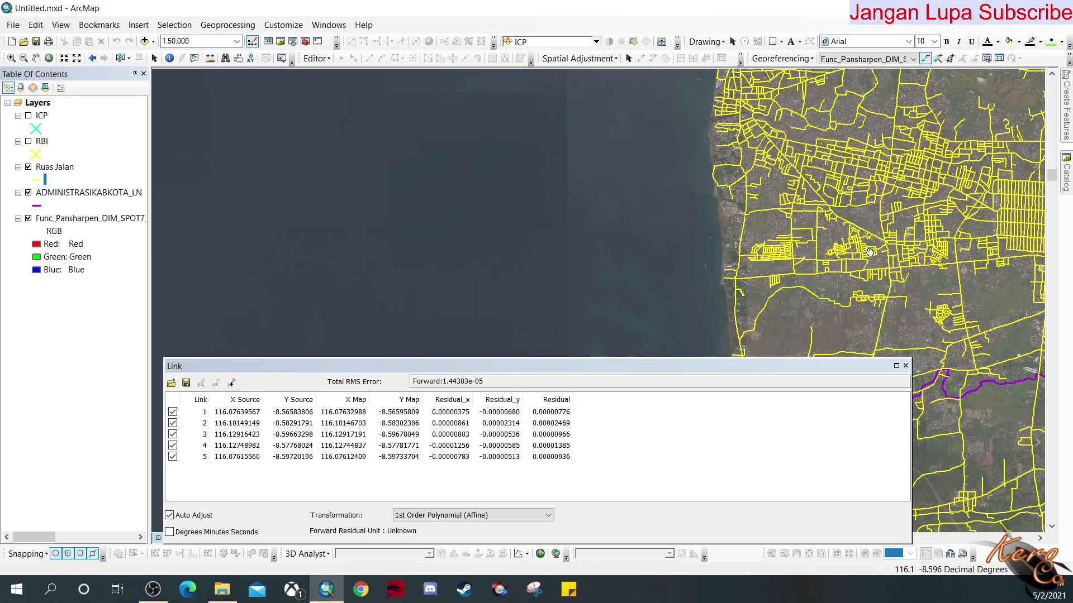
{"action": "left_click_drag", "start_coordinate": [780, 286], "coordinate": [506, 286]}
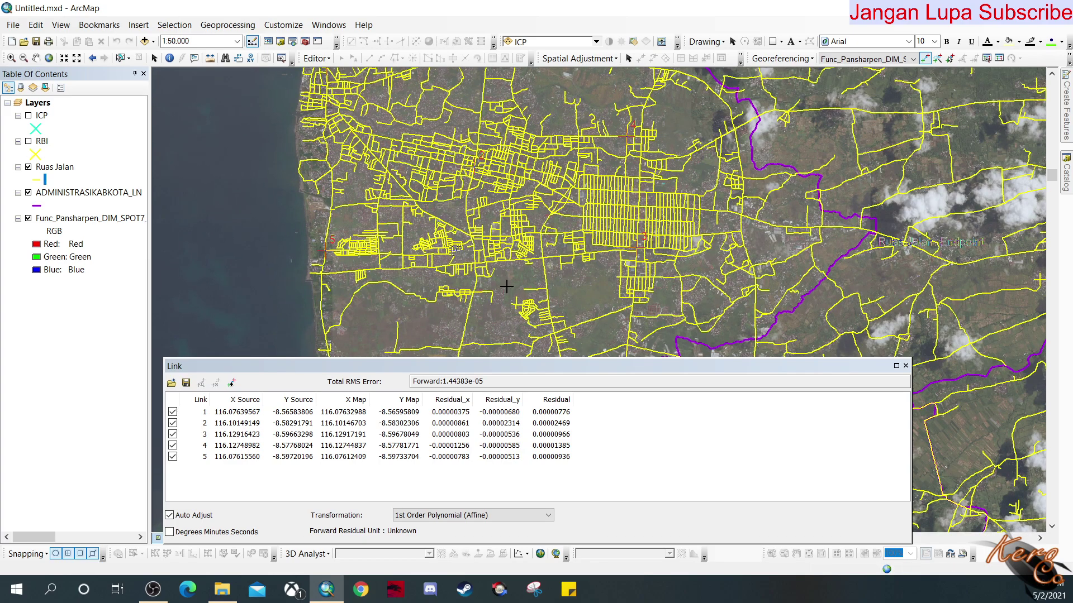
{"action": "scroll", "coordinate": [543, 274], "scroll_direction": "up", "scroll_amount": 1}
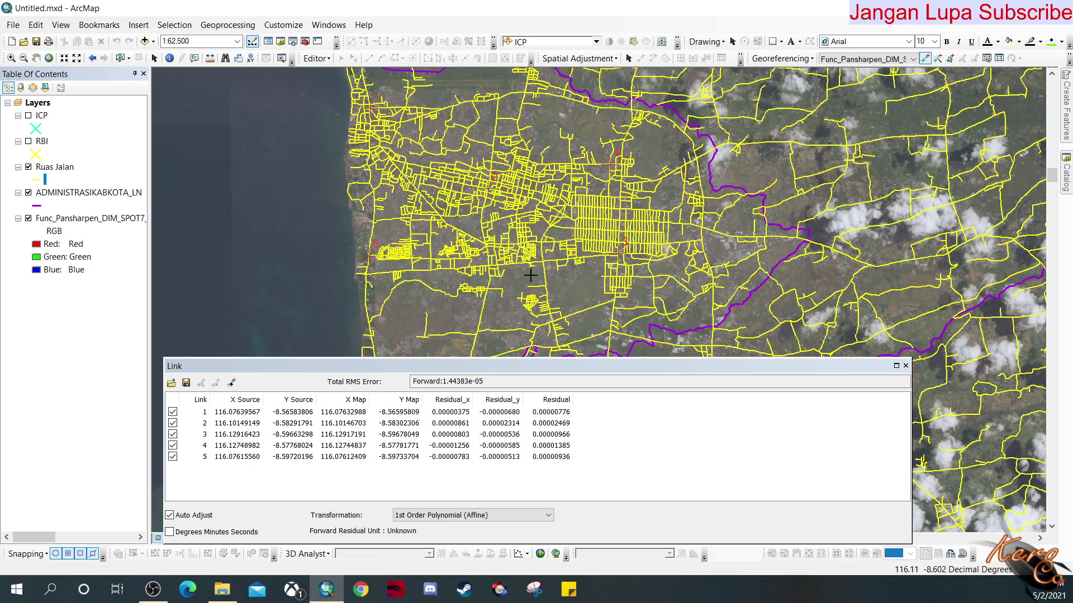
{"action": "scroll", "coordinate": [582, 302], "scroll_direction": "up", "scroll_amount": 6}
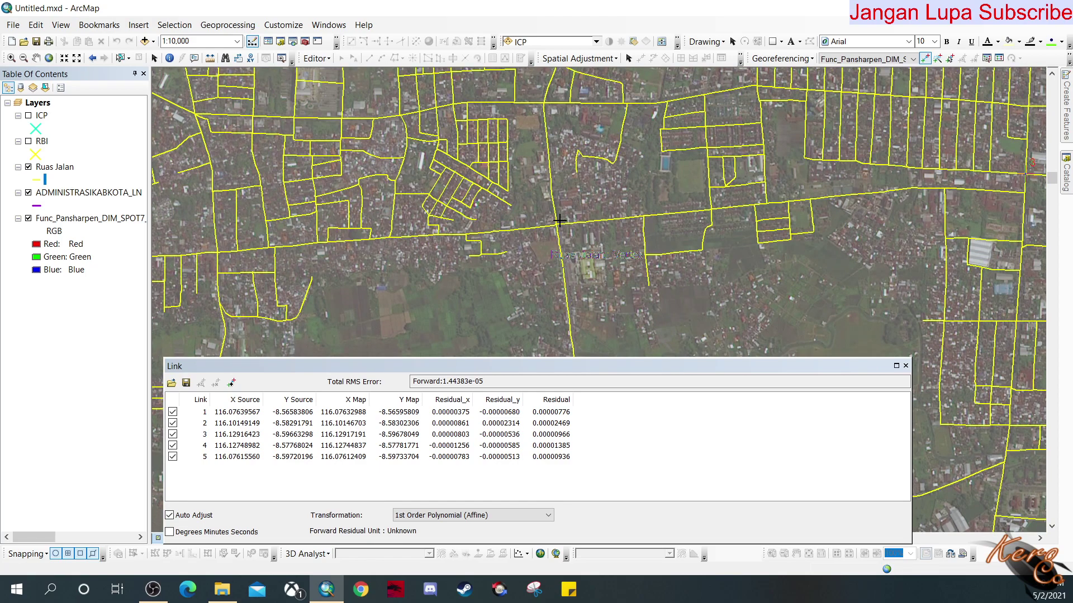
{"action": "scroll", "coordinate": [562, 224], "scroll_direction": "up", "scroll_amount": 5}
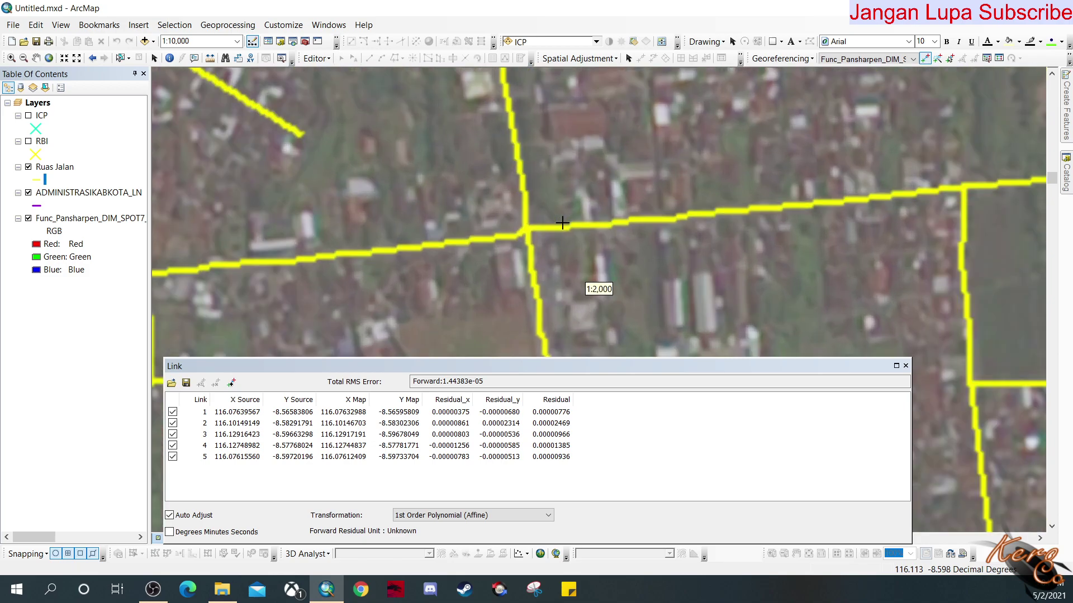
{"action": "scroll", "coordinate": [562, 222], "scroll_direction": "down", "scroll_amount": 7}
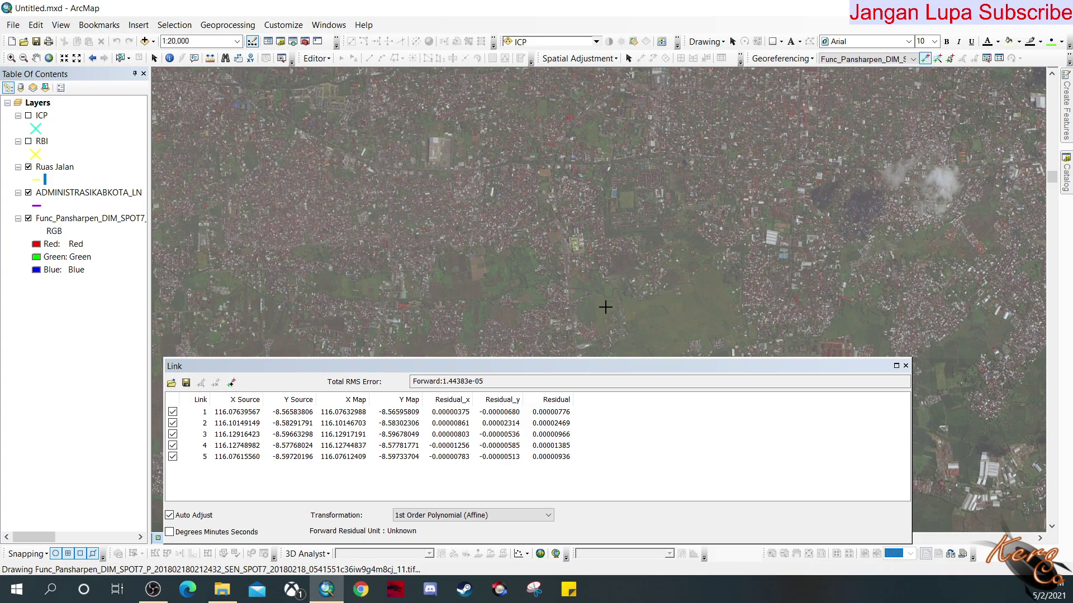
{"action": "left_click_drag", "start_coordinate": [607, 312], "coordinate": [589, 244]}
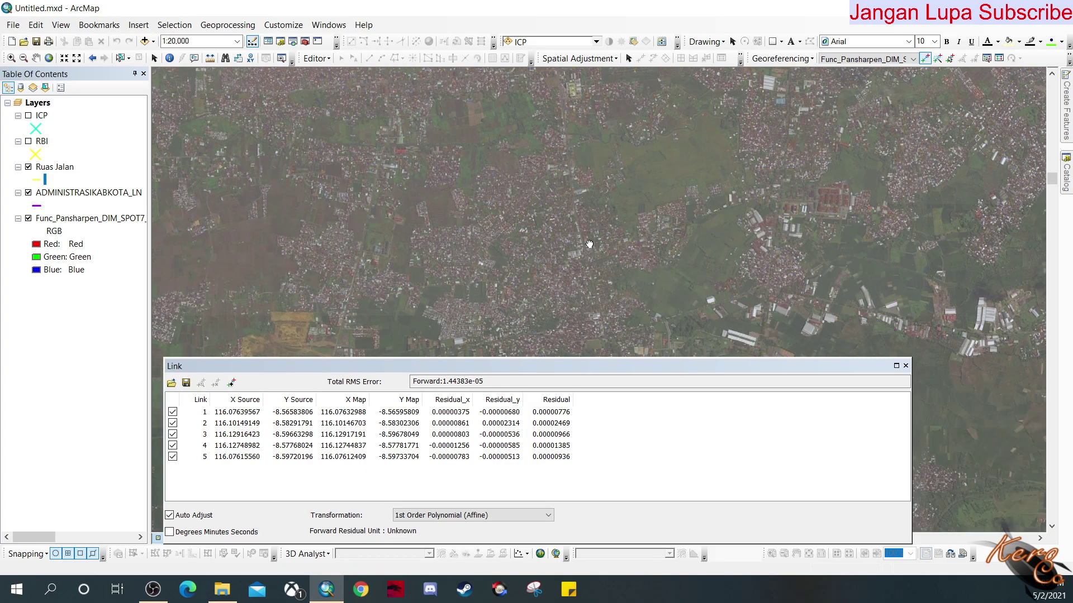
Step: Add the sixth control point at the southern crossroads, linking the image junction to the Ruas Jalan endpoint near 116.1151, -8.6113
{"action": "scroll", "coordinate": [610, 257], "scroll_direction": "up", "scroll_amount": 5}
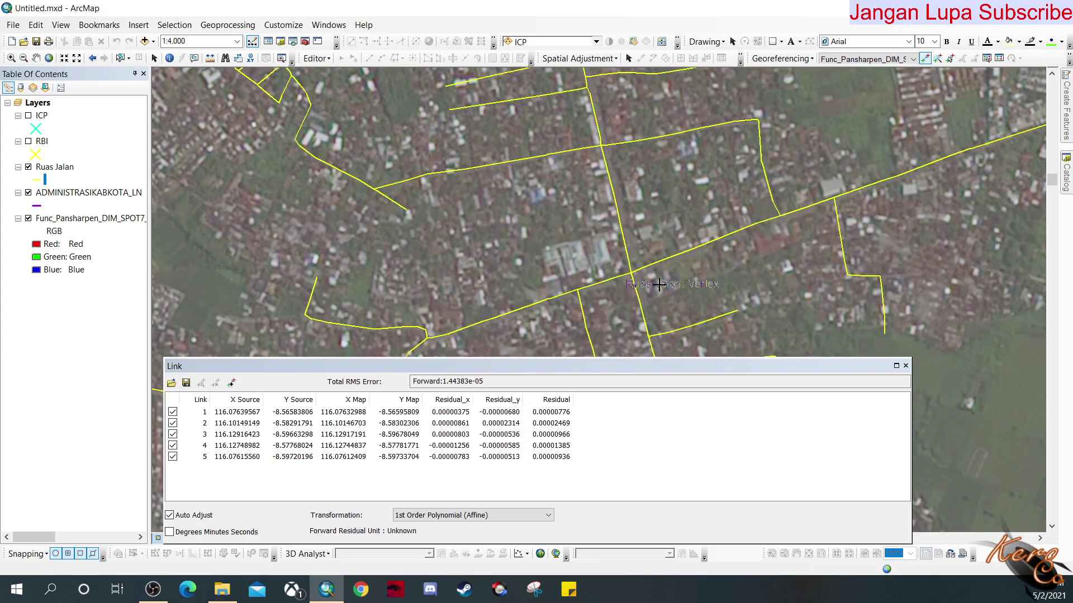
{"action": "scroll", "coordinate": [659, 270], "scroll_direction": "up", "scroll_amount": 5}
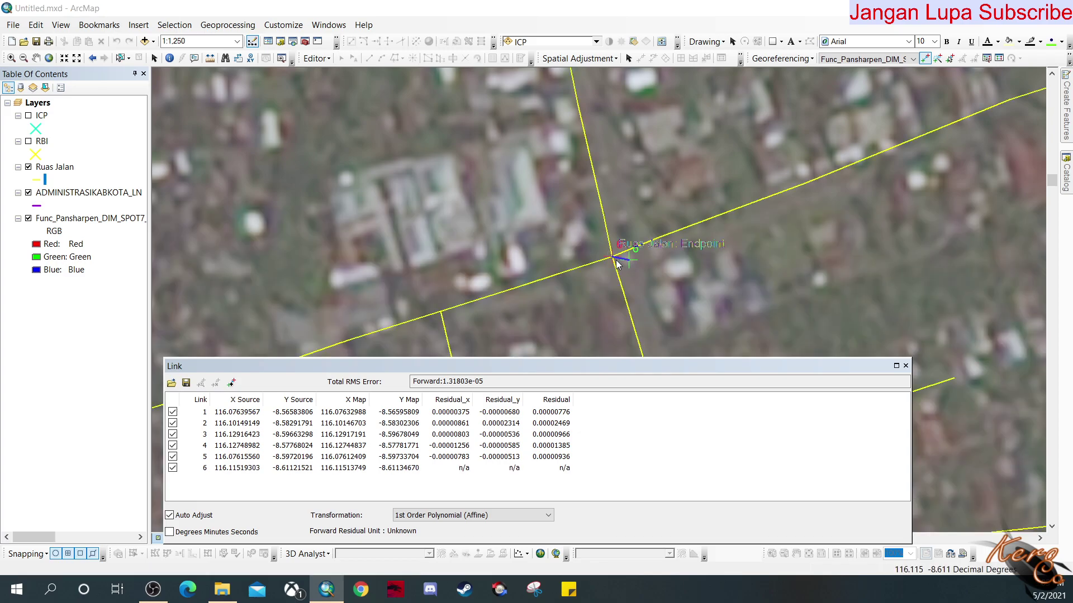
{"action": "left_click", "coordinate": [618, 265]}
{"action": "left_click", "coordinate": [647, 324]}
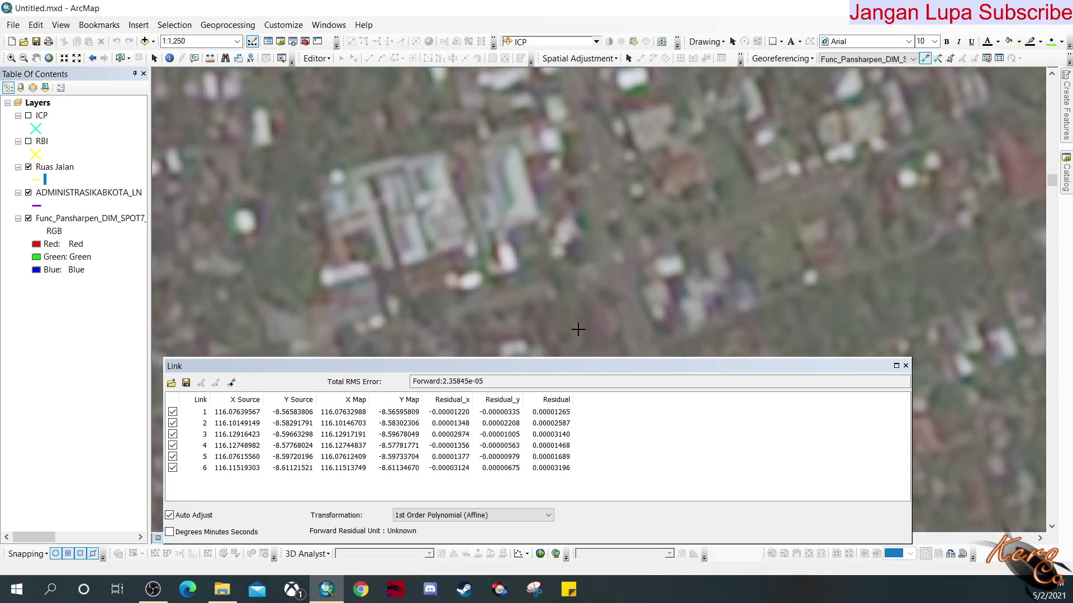
Step: Examine how the six control points are distributed over the city's whole road network
{"action": "scroll", "coordinate": [680, 241], "scroll_direction": "down", "scroll_amount": 5}
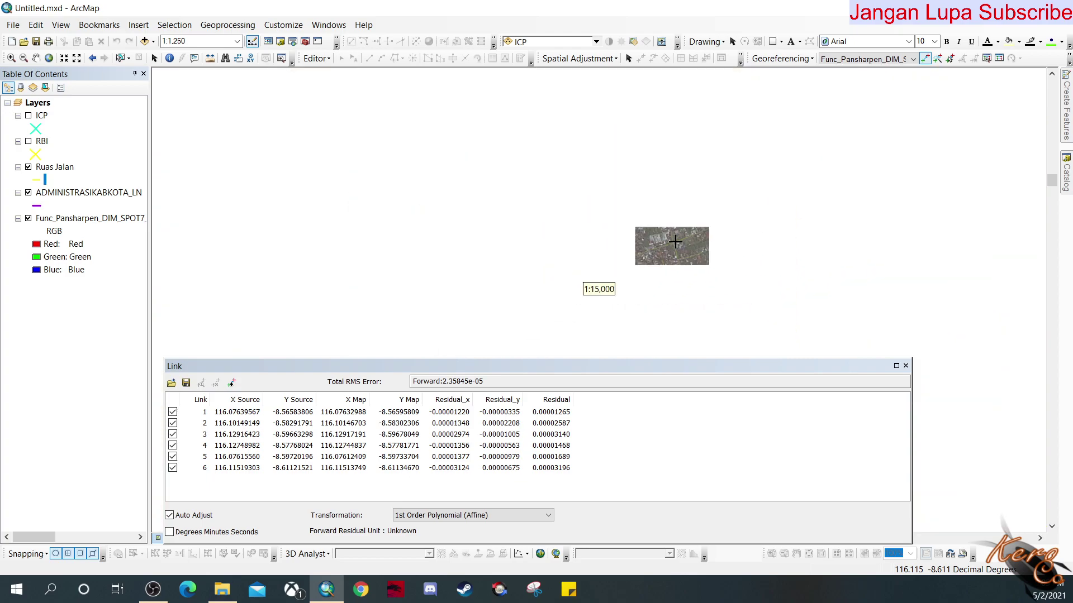
{"action": "scroll", "coordinate": [672, 255], "scroll_direction": "down", "scroll_amount": 3}
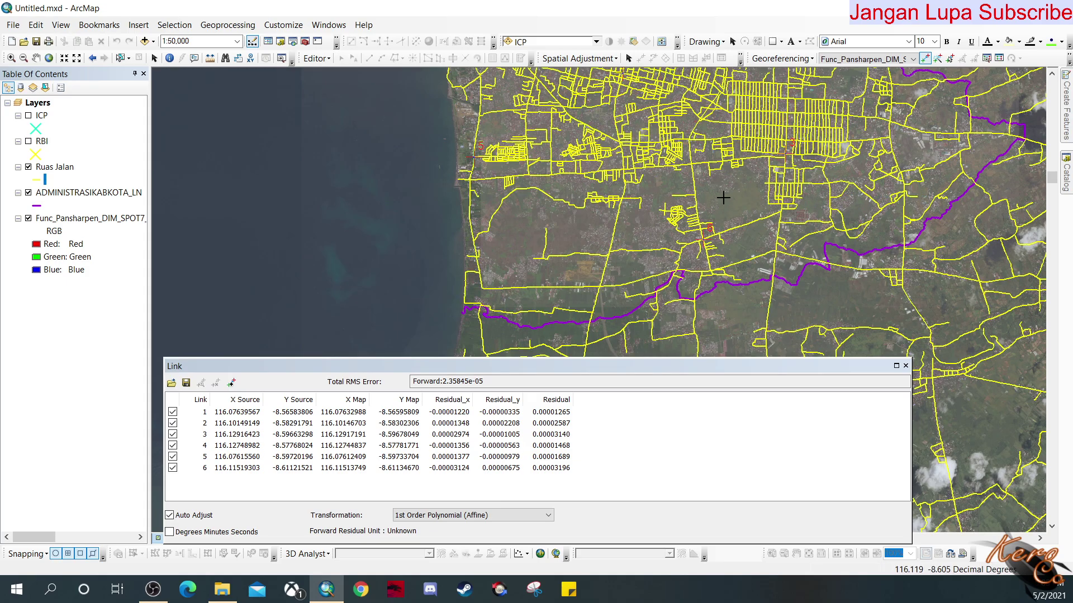
{"action": "left_click_drag", "start_coordinate": [718, 195], "coordinate": [589, 324]}
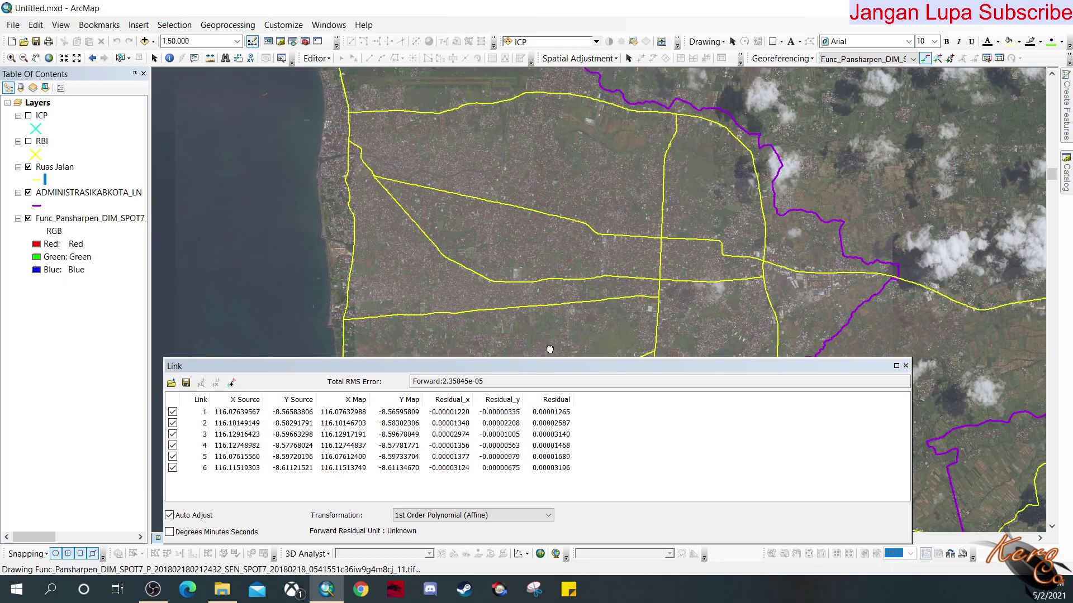
{"action": "scroll", "coordinate": [598, 261], "scroll_direction": "up", "scroll_amount": 1}
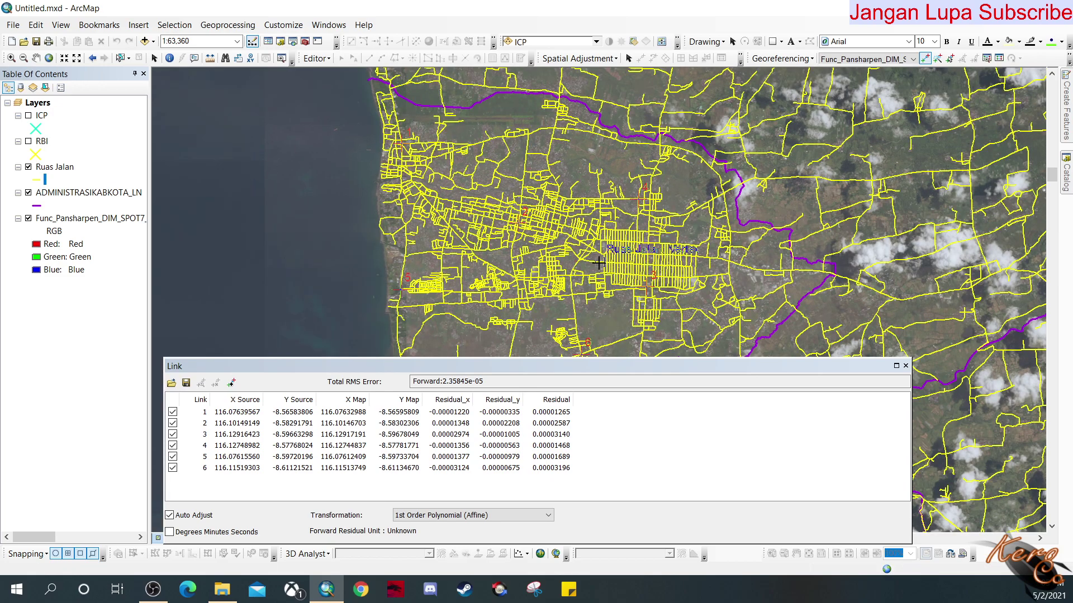
Step: Examine the southern road network and its roundabout to check how Ruas Jalan fits the satellite image
{"action": "scroll", "coordinate": [598, 263], "scroll_direction": "up", "scroll_amount": 1}
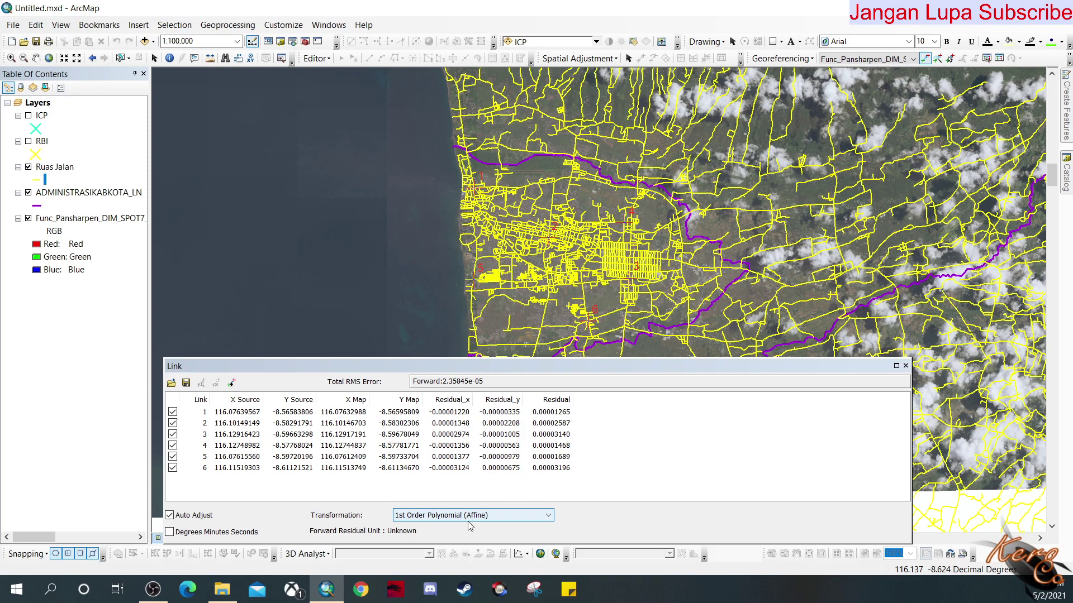
{"action": "left_click_drag", "start_coordinate": [614, 296], "coordinate": [586, 289]}
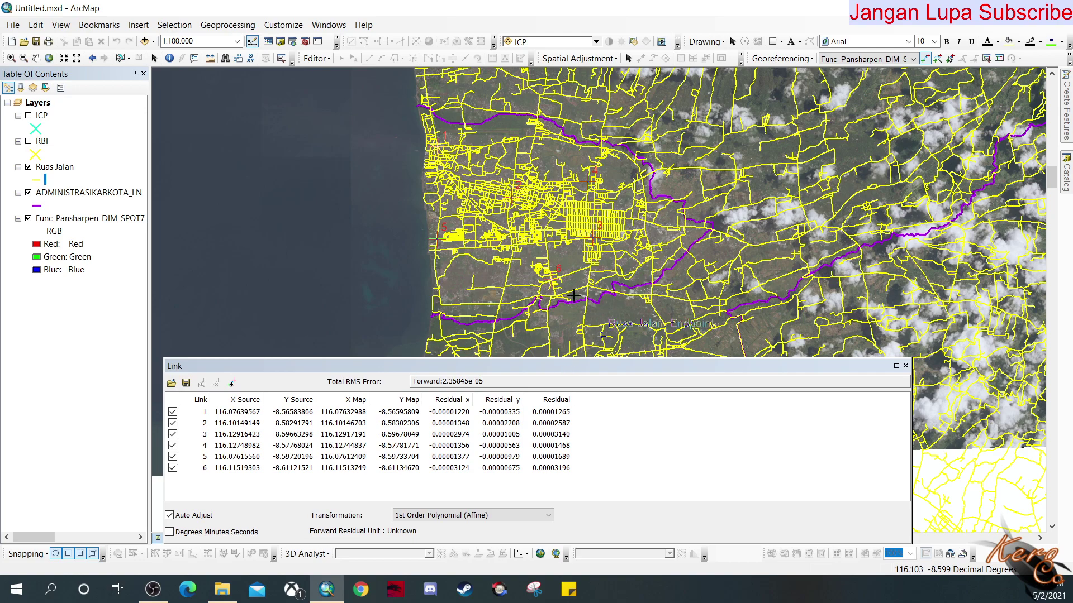
{"action": "scroll", "coordinate": [587, 221], "scroll_direction": "down", "scroll_amount": 4}
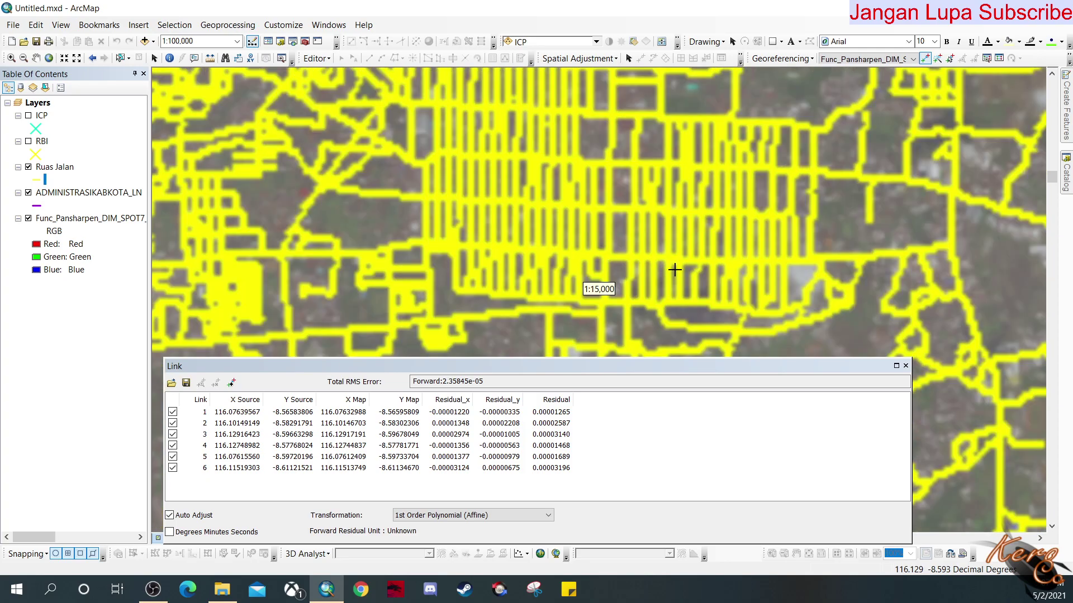
{"action": "scroll", "coordinate": [660, 269], "scroll_direction": "down", "scroll_amount": 2}
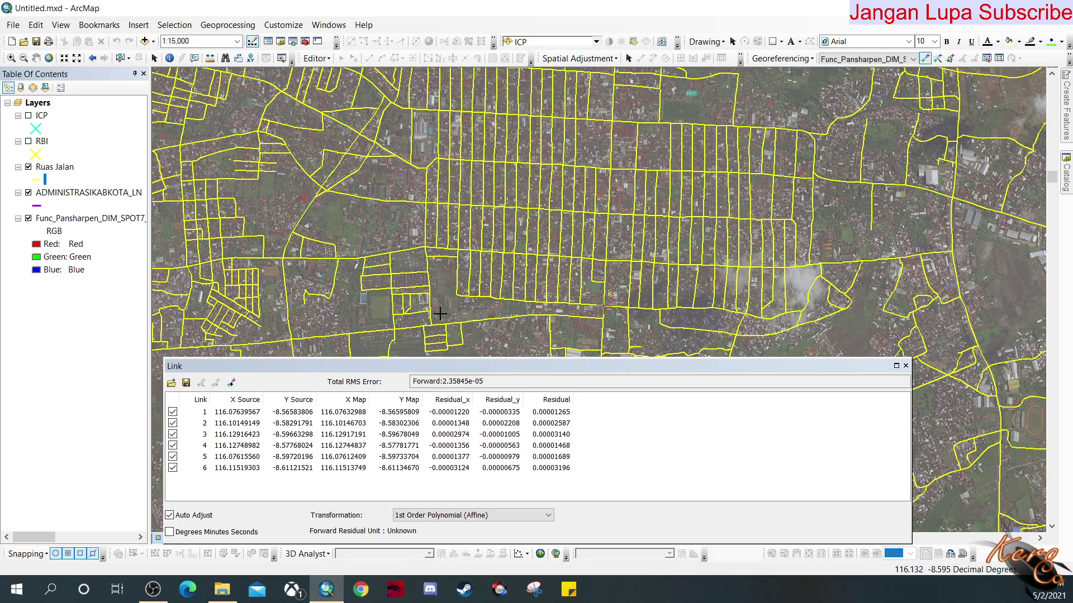
{"action": "left_click_drag", "start_coordinate": [457, 317], "coordinate": [629, 114]}
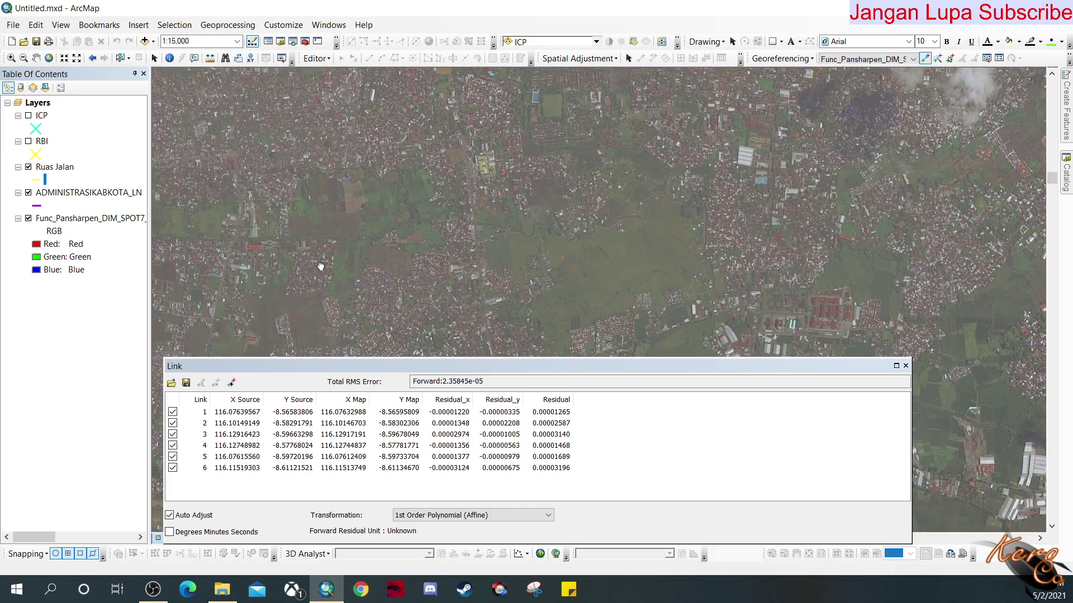
{"action": "left_click_drag", "start_coordinate": [313, 264], "coordinate": [517, 185]}
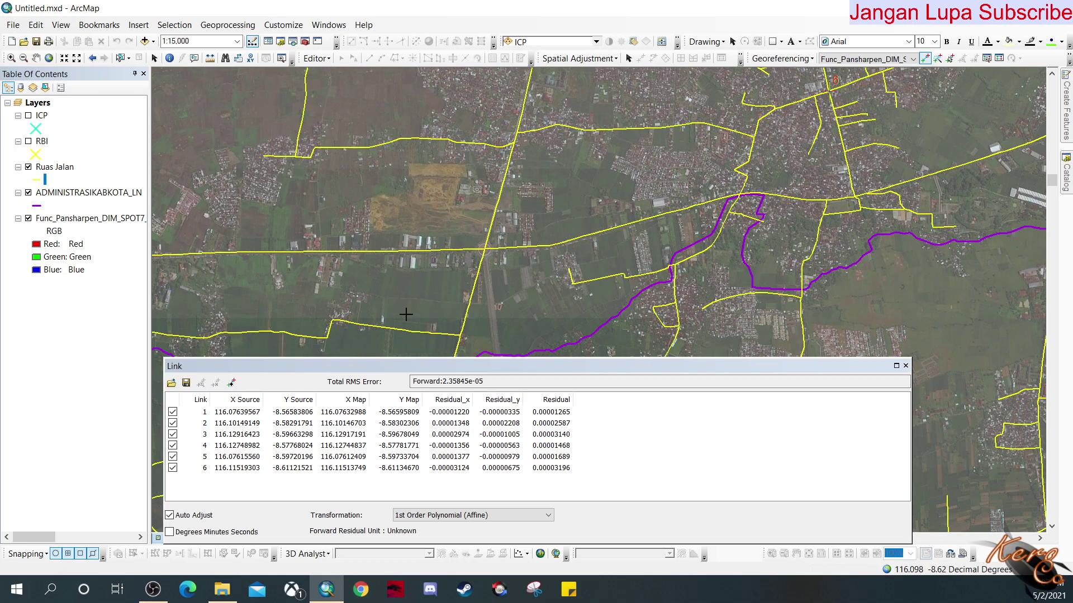
{"action": "left_click_drag", "start_coordinate": [568, 244], "coordinate": [463, 291]}
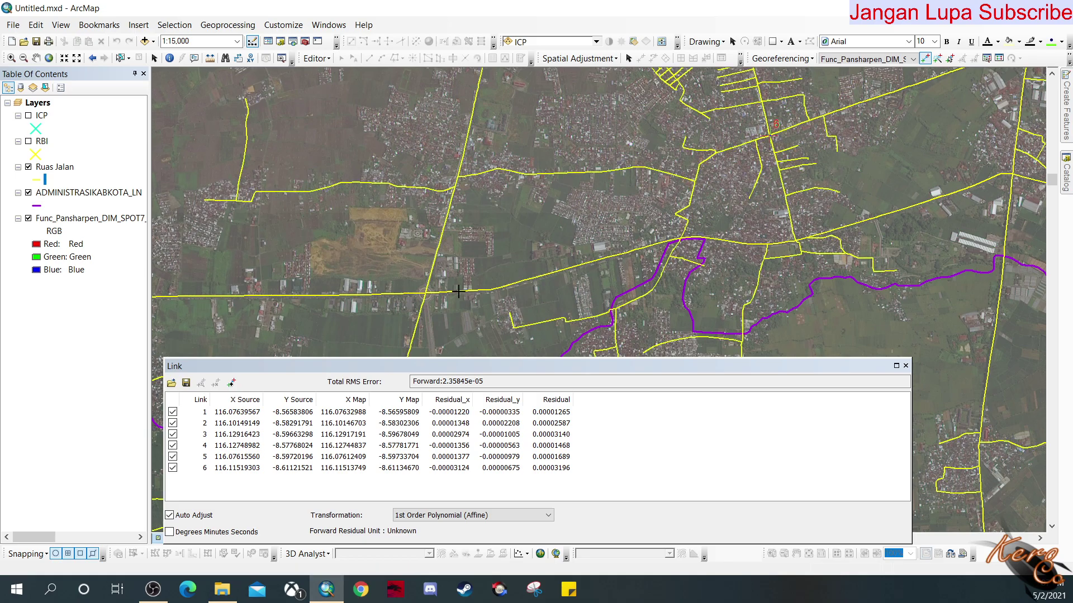
{"action": "scroll", "coordinate": [426, 296], "scroll_direction": "up", "scroll_amount": 5}
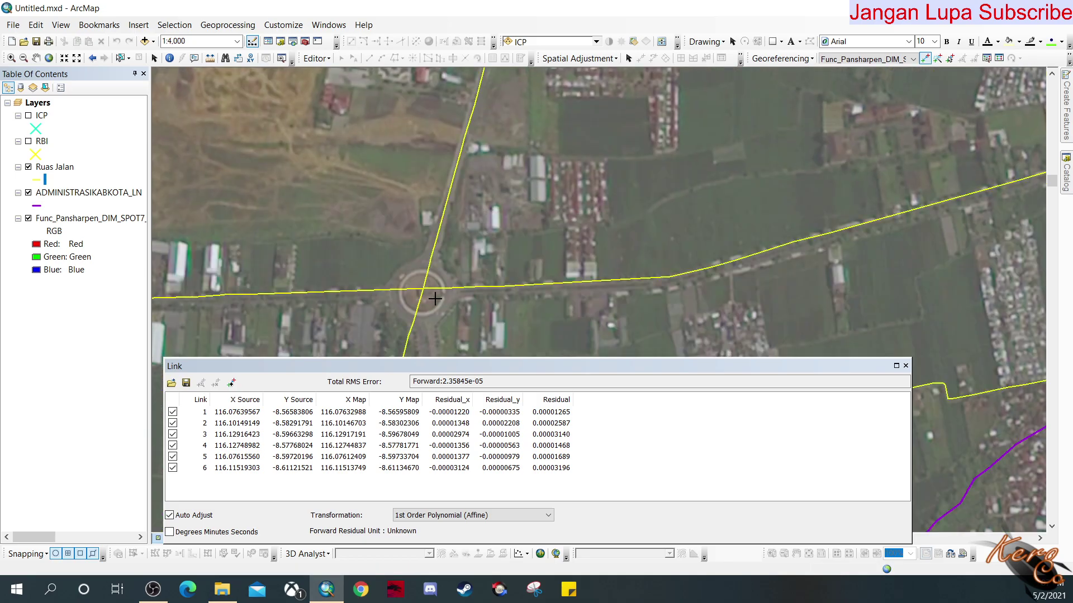
{"action": "scroll", "coordinate": [459, 287], "scroll_direction": "down", "scroll_amount": 4}
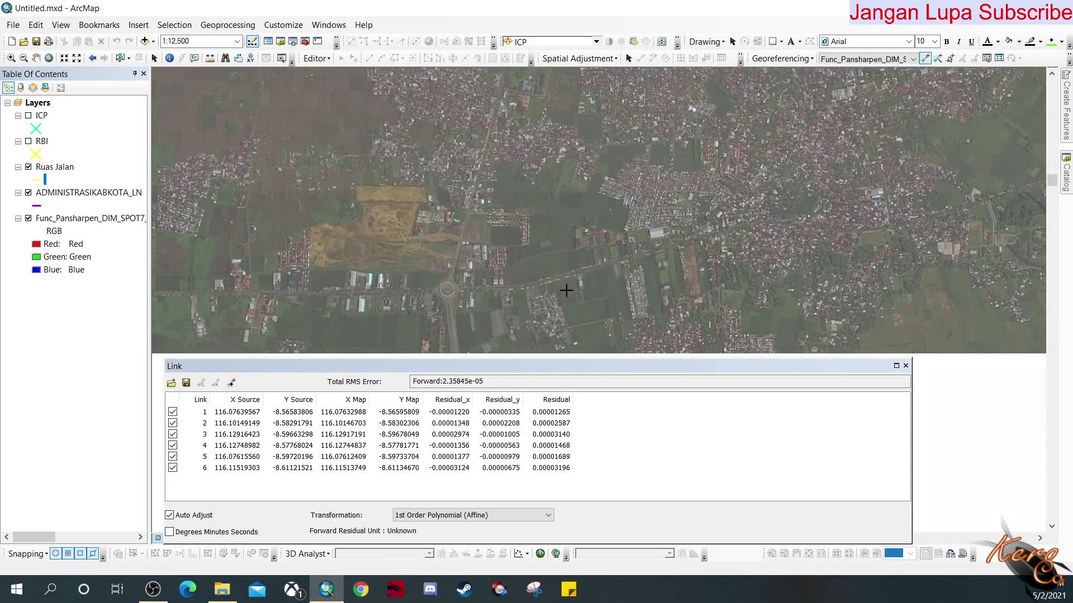
Step: Examine the junctions in the southeast and east of the city, then the overall spread of the six control points
{"action": "left_click_drag", "start_coordinate": [717, 273], "coordinate": [428, 352]}
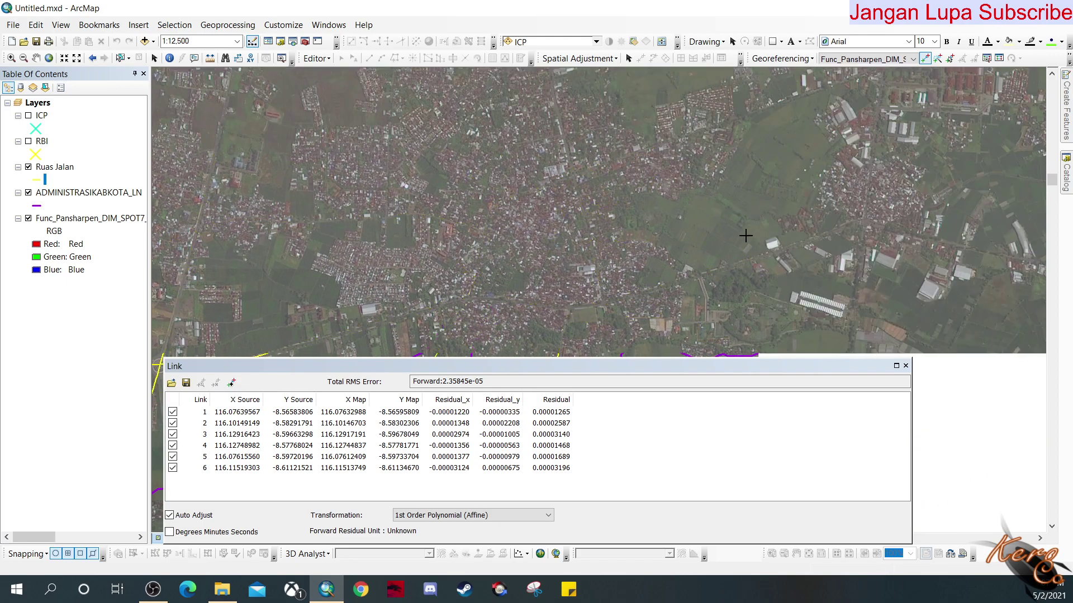
{"action": "scroll", "coordinate": [875, 223], "scroll_direction": "up", "scroll_amount": 5}
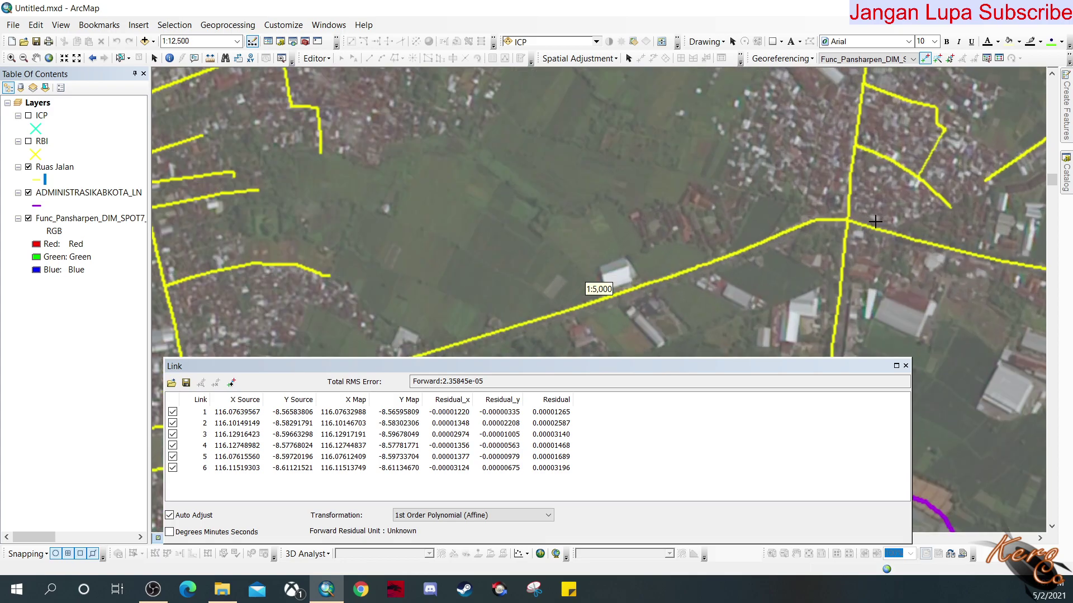
{"action": "scroll", "coordinate": [864, 224], "scroll_direction": "down", "scroll_amount": 2}
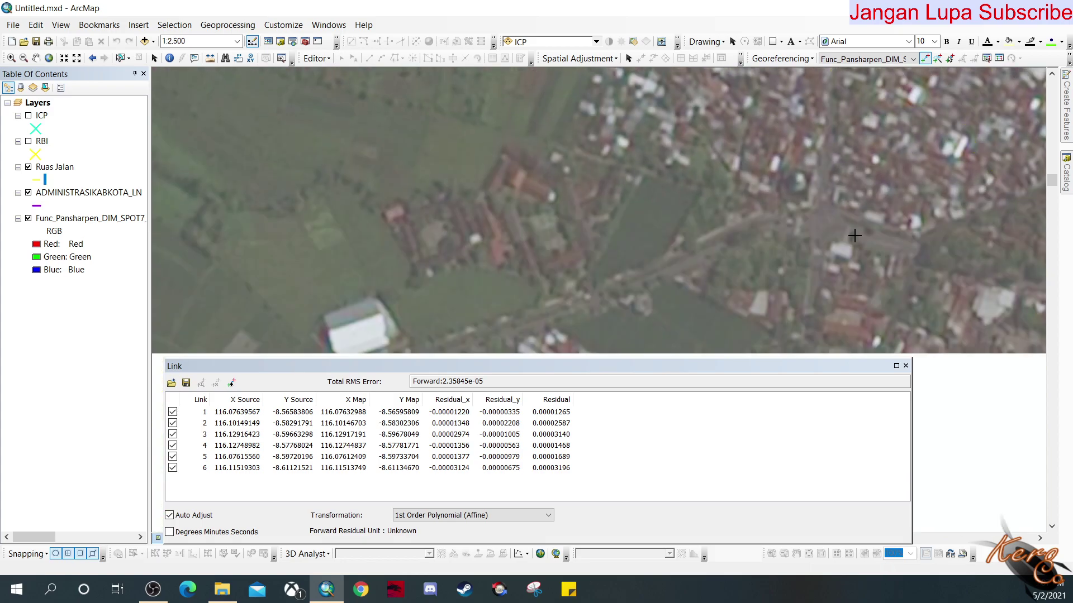
{"action": "scroll", "coordinate": [828, 222], "scroll_direction": "down", "scroll_amount": 3}
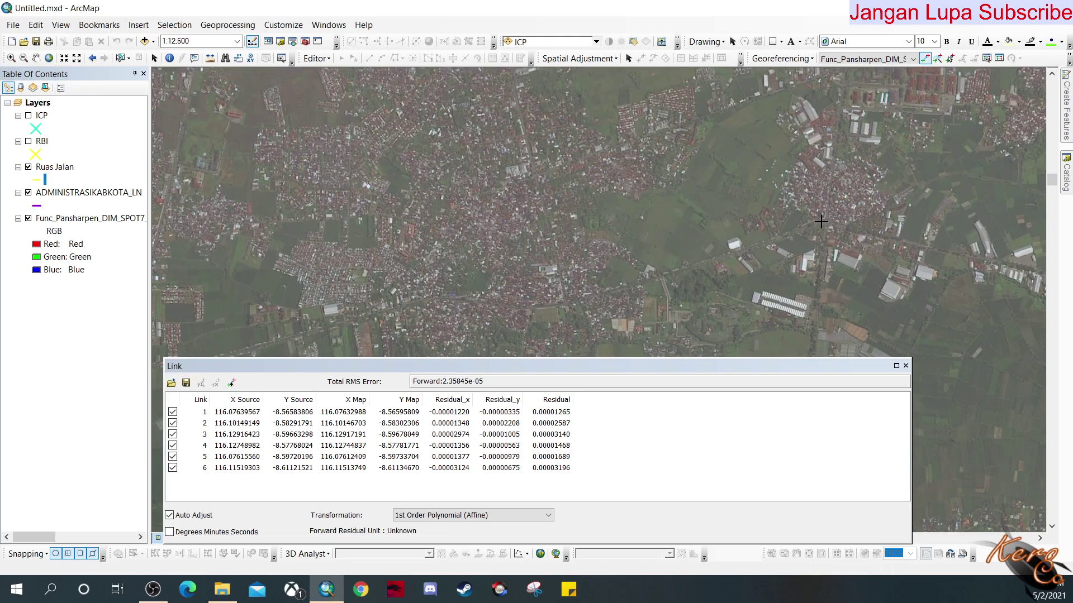
{"action": "scroll", "coordinate": [822, 220], "scroll_direction": "down", "scroll_amount": 1}
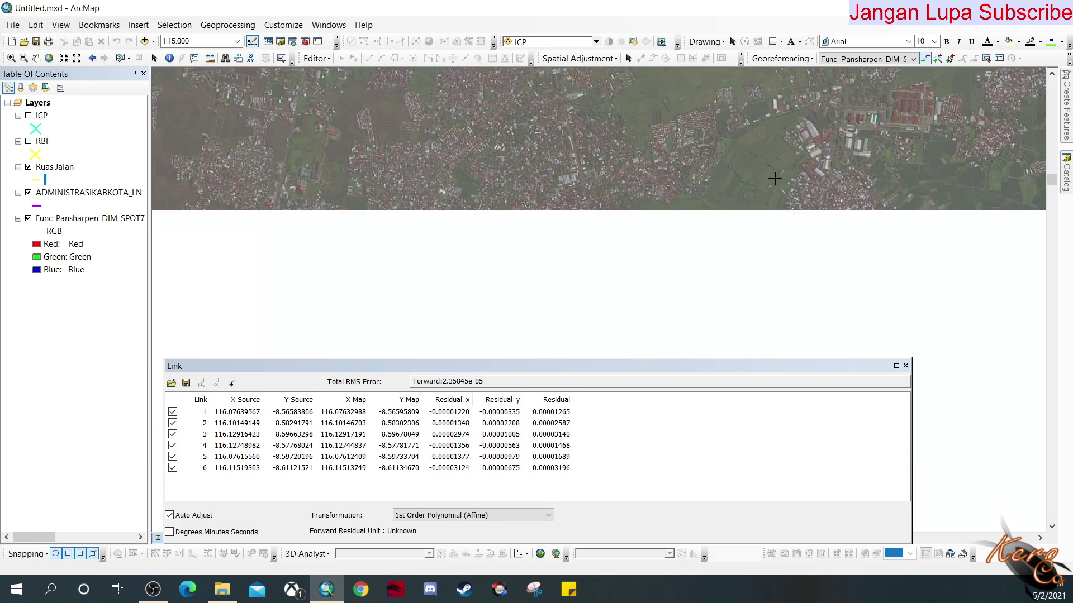
{"action": "left_click_drag", "start_coordinate": [773, 173], "coordinate": [426, 353]}
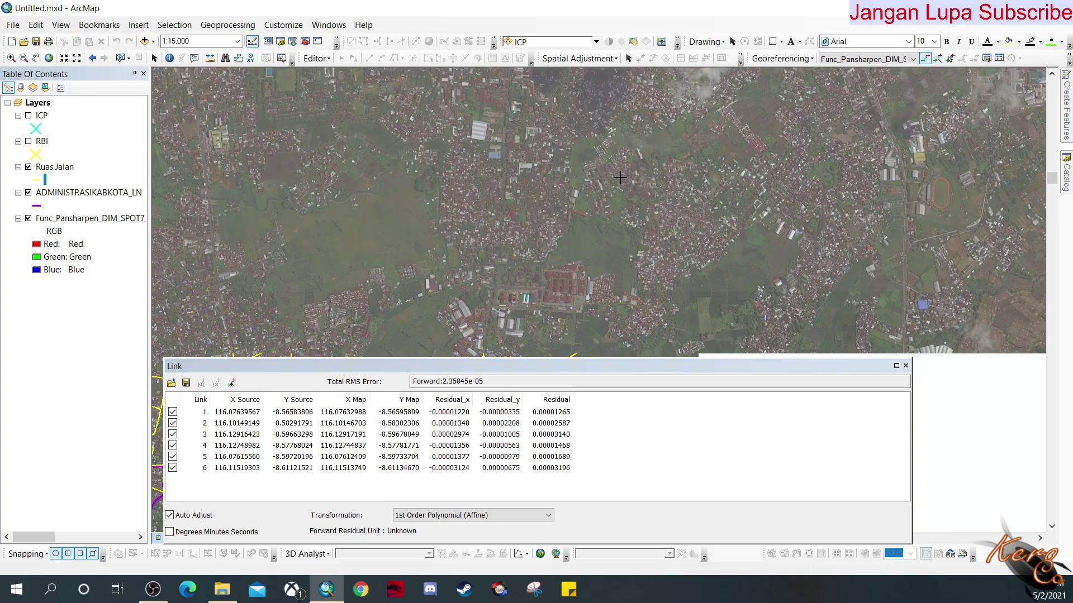
{"action": "left_click_drag", "start_coordinate": [593, 185], "coordinate": [377, 343]}
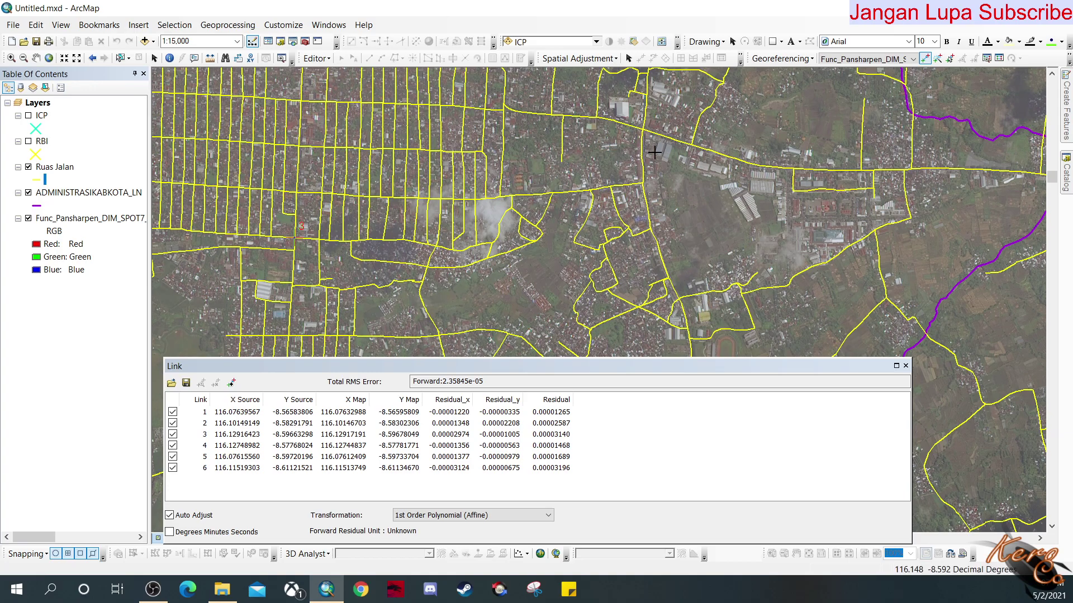
{"action": "scroll", "coordinate": [648, 123], "scroll_direction": "up", "scroll_amount": 5}
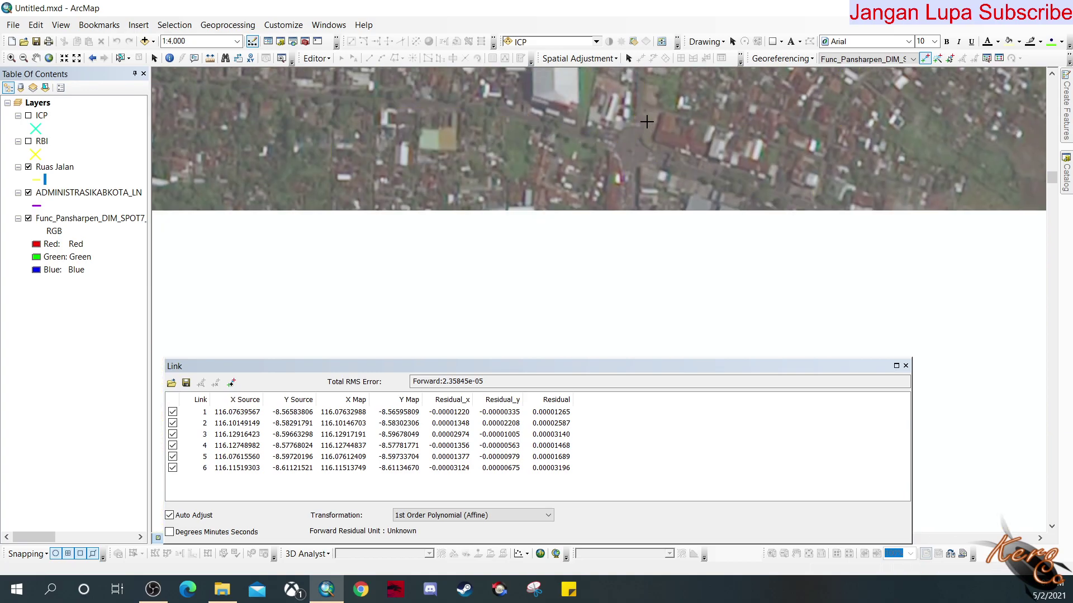
{"action": "scroll", "coordinate": [643, 151], "scroll_direction": "up", "scroll_amount": 5}
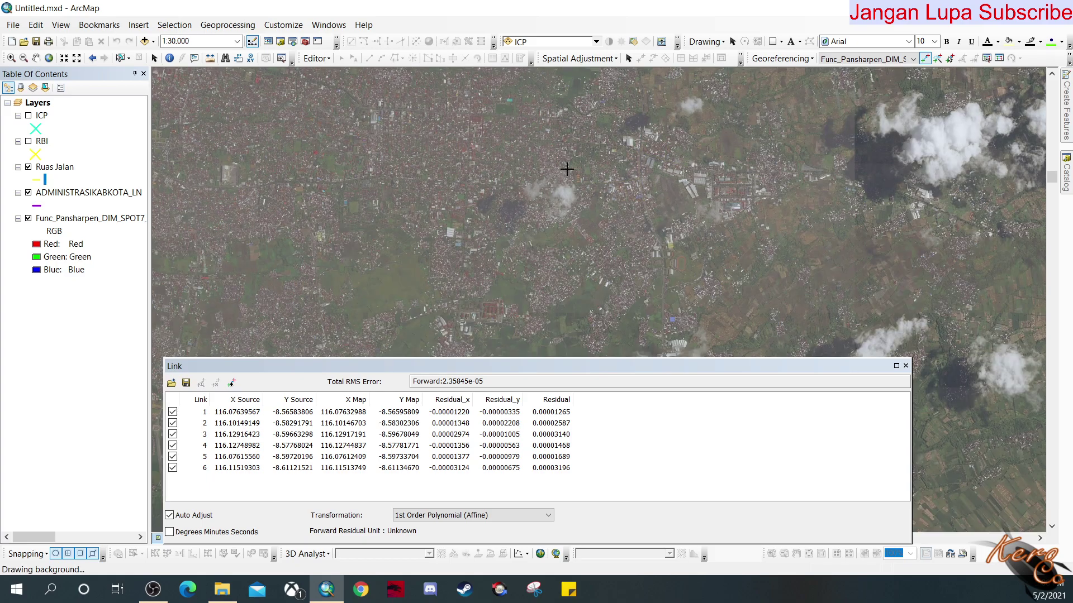
{"action": "mouse_move", "coordinate": [427, 184]}
{"action": "left_mouse_down"}
{"action": "mouse_move", "coordinate": [470, 279]}
{"action": "mouse_move", "coordinate": [604, 299]}
{"action": "left_mouse_up"}
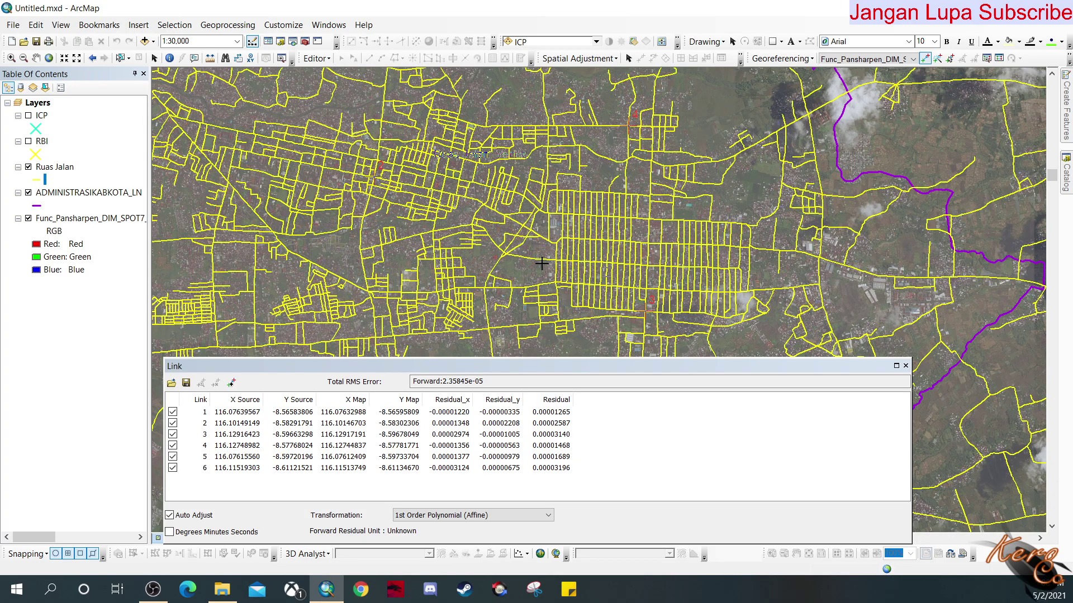
{"action": "scroll", "coordinate": [634, 197], "scroll_direction": "up", "scroll_amount": 1}
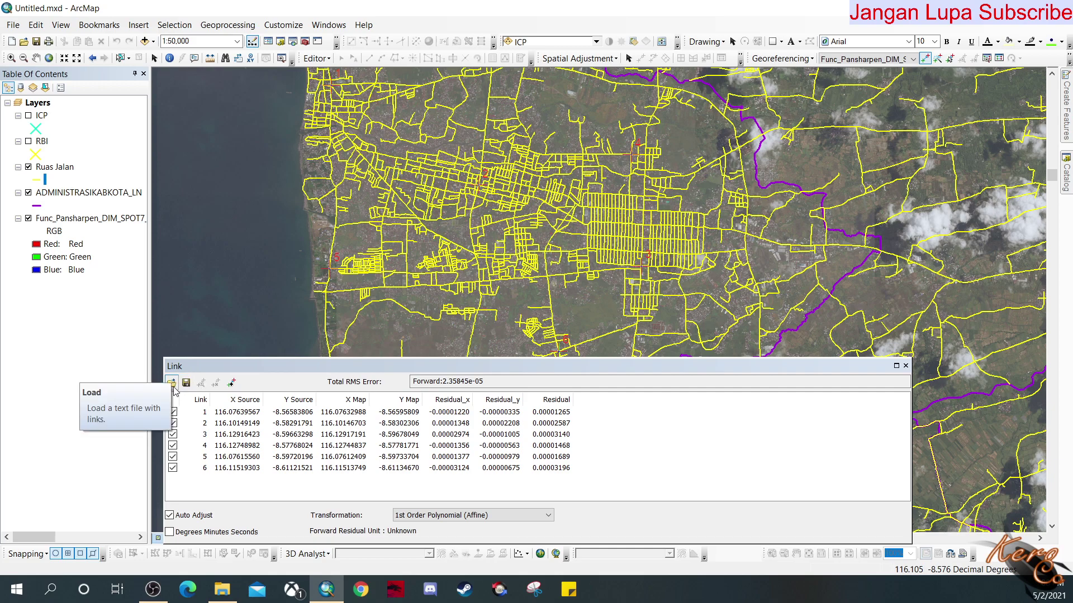
Step: Rectify the image to an uncompressed TIFF in the rektifikasi folder, with cell size 0.000015, NoData -1 and Nearest Neighbor resampling
{"action": "left_click", "coordinate": [786, 62]}
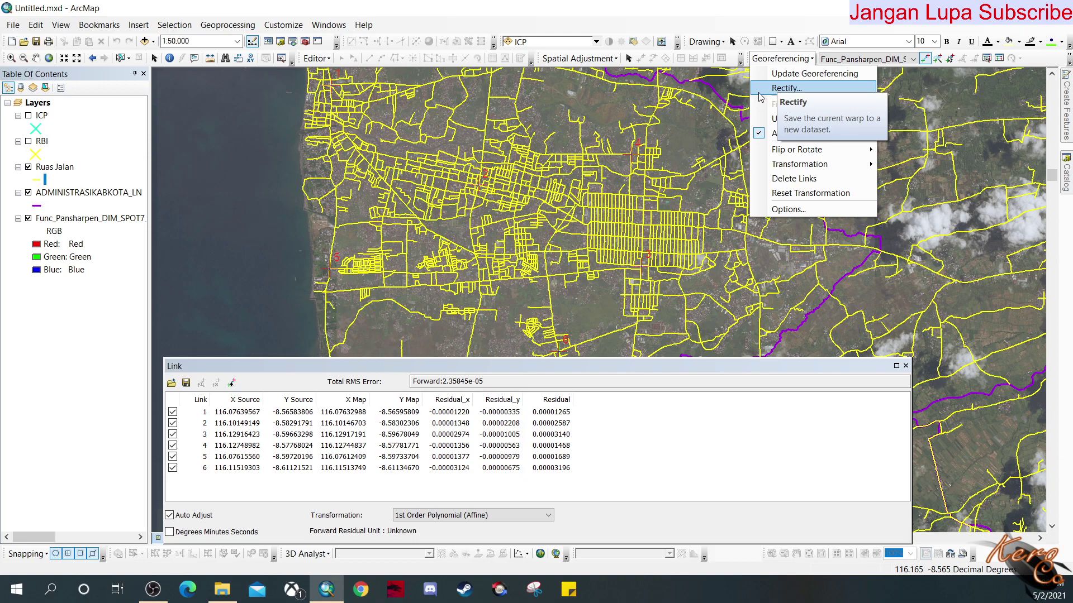
{"action": "left_click", "coordinate": [797, 91]}
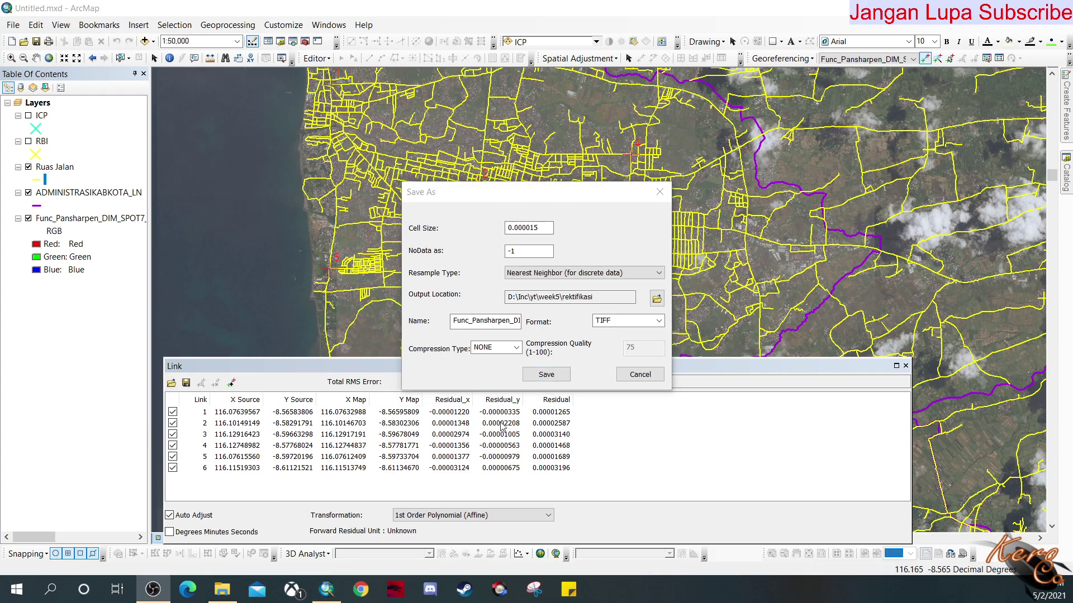
{"action": "left_click", "coordinate": [563, 378]}
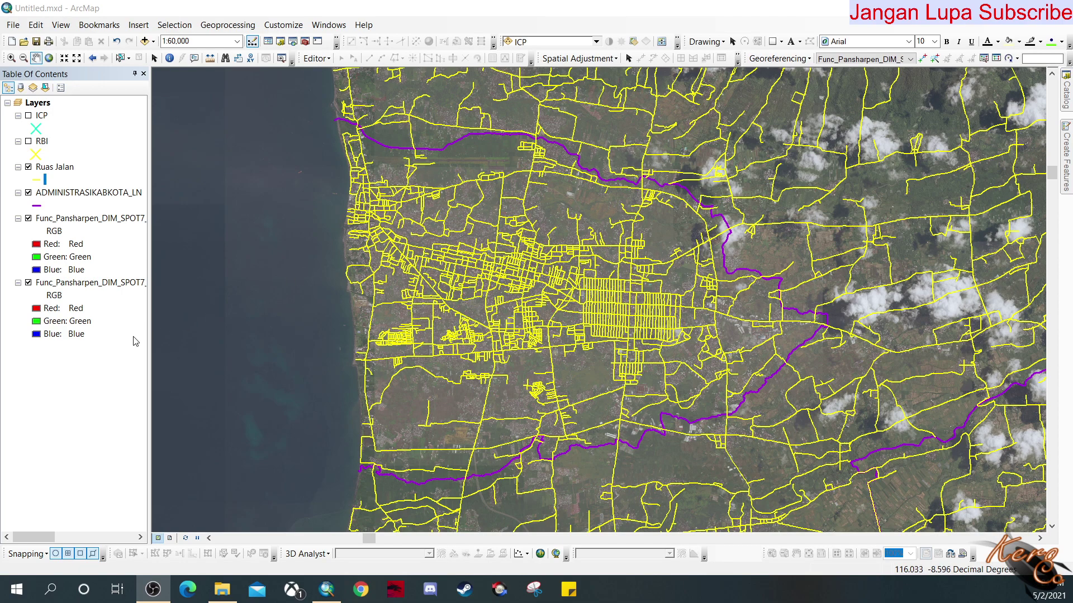
Step: Compare the two SPOT7 image layers at city scale by switching the upper one off and on, and check the available georeferencing commands
{"action": "left_click", "coordinate": [28, 219]}
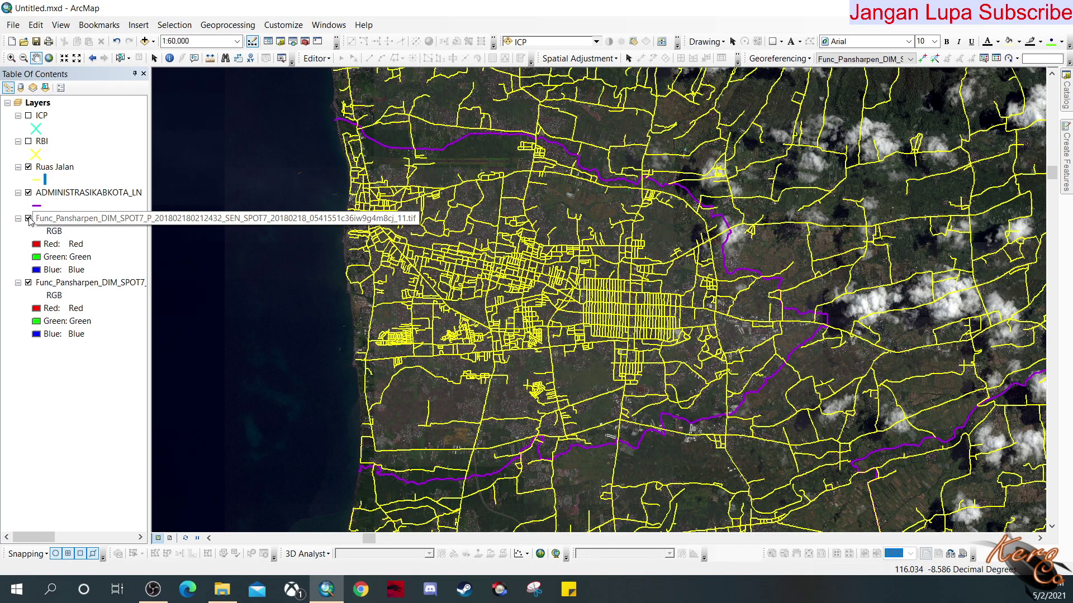
{"action": "left_click", "coordinate": [28, 219]}
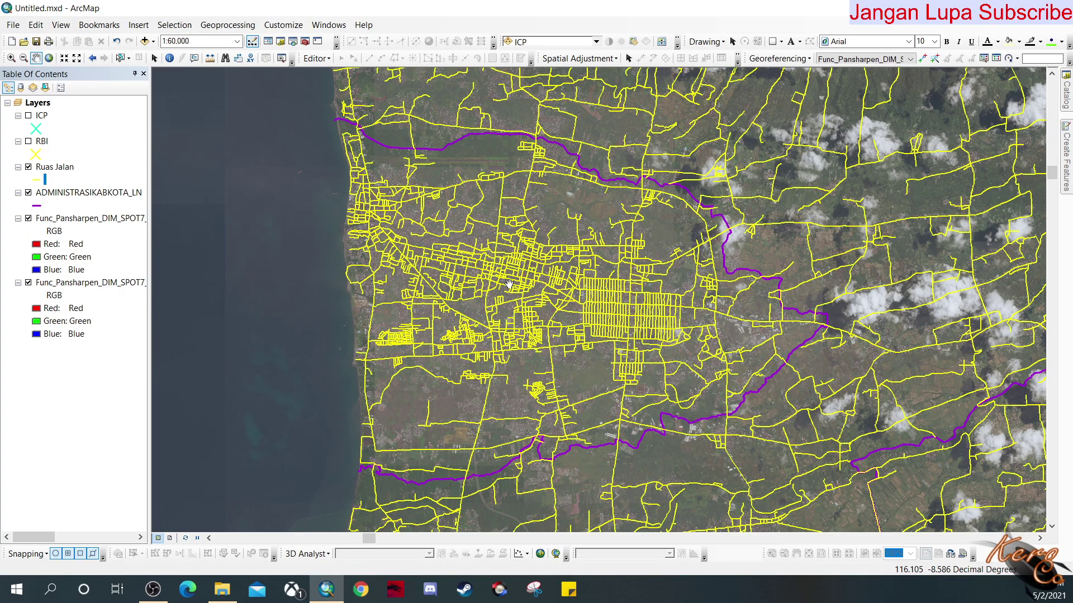
{"action": "left_click", "coordinate": [778, 58]}
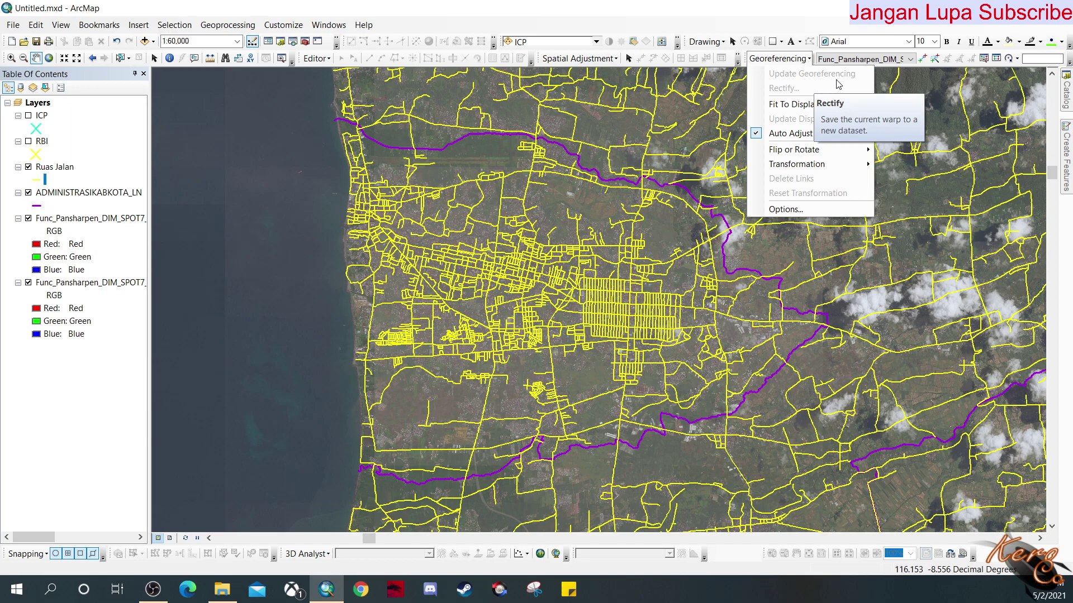
{"action": "left_click", "coordinate": [793, 6]}
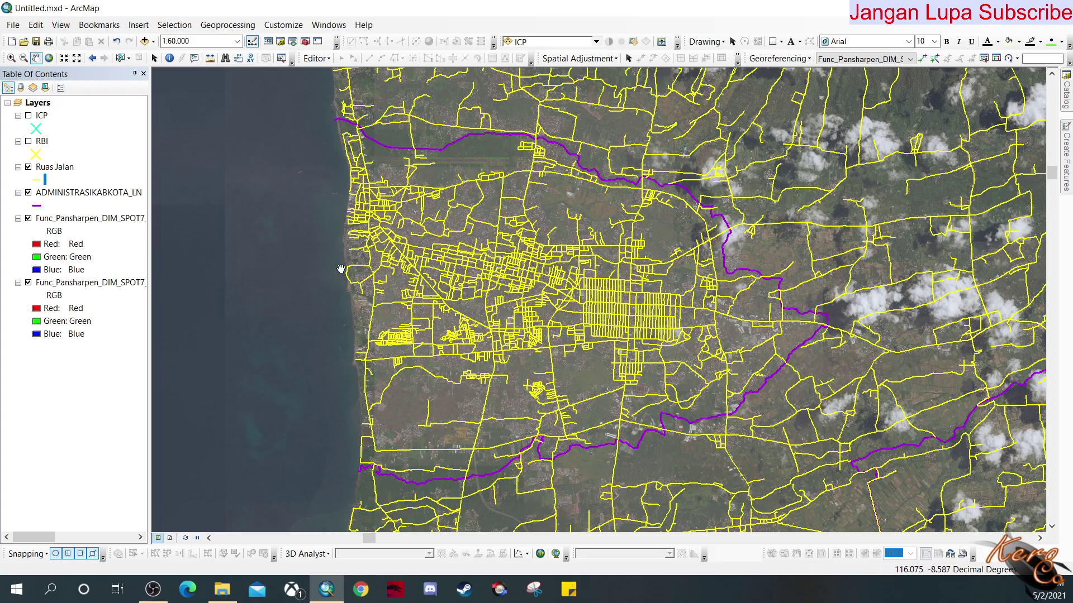
Step: Compare both SPOT7 images with Ruas Jalan at the coastal junction north of the river at 1:2,000, toggling the upper image's visibility
{"action": "scroll", "coordinate": [627, 319], "scroll_direction": "up", "scroll_amount": 3}
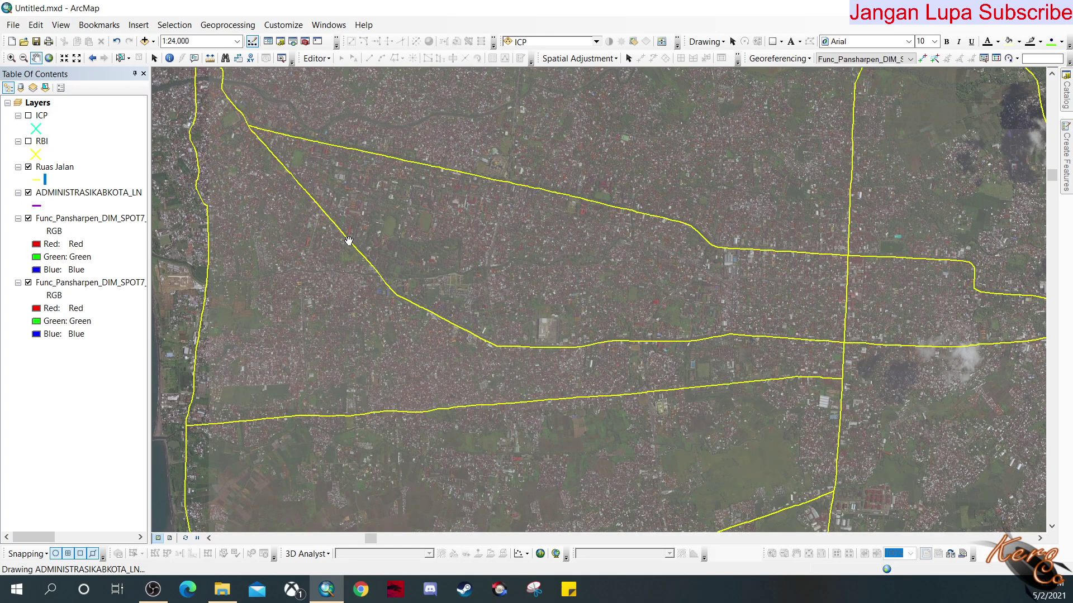
{"action": "left_click_drag", "start_coordinate": [356, 203], "coordinate": [552, 322]}
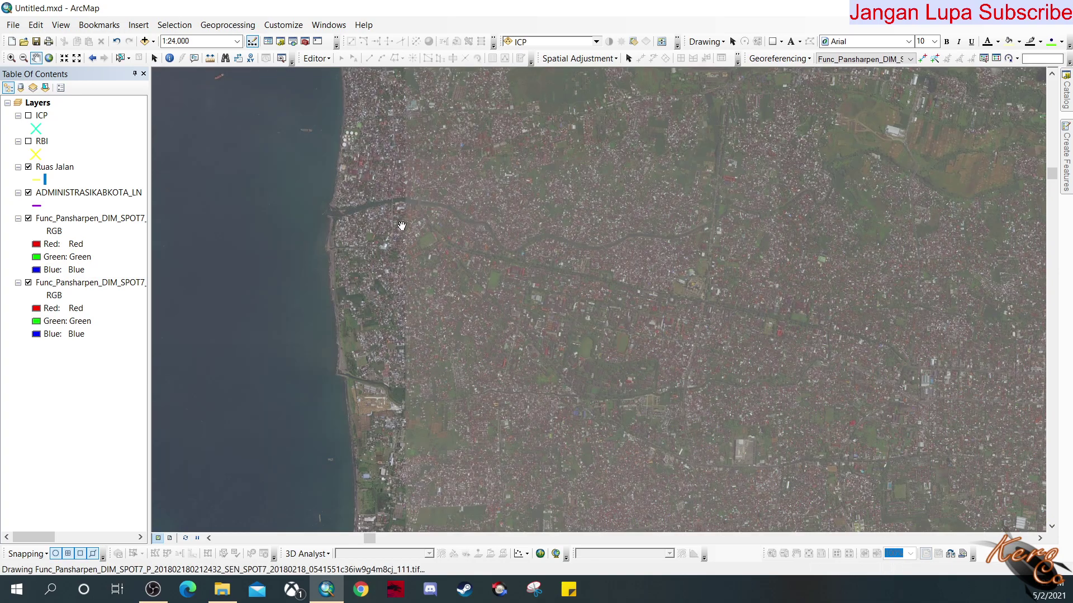
{"action": "scroll", "coordinate": [403, 192], "scroll_direction": "up", "scroll_amount": 5}
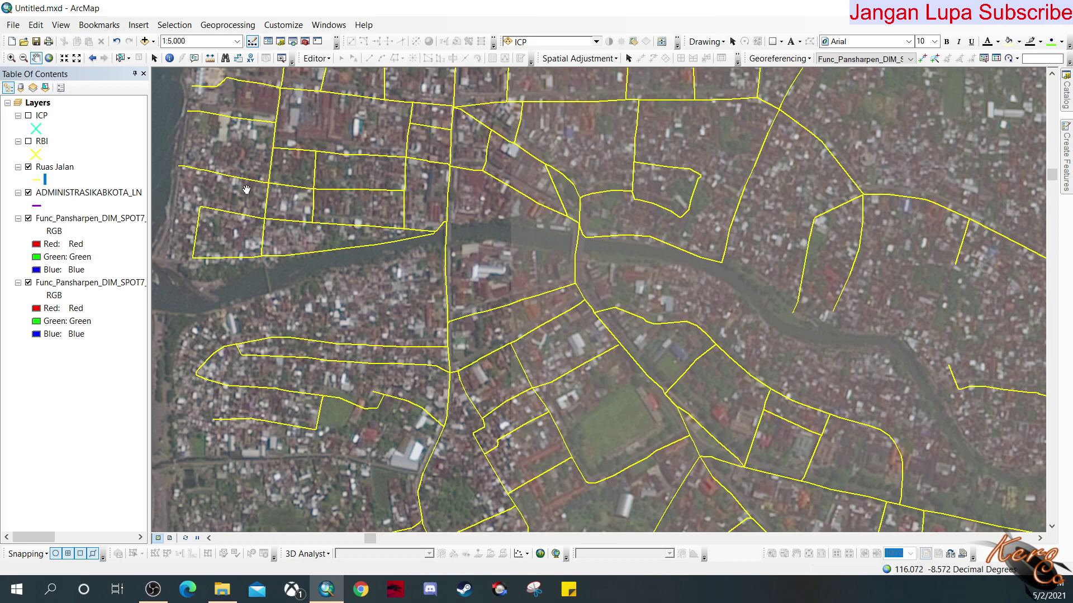
{"action": "scroll", "coordinate": [516, 149], "scroll_direction": "down", "scroll_amount": 2}
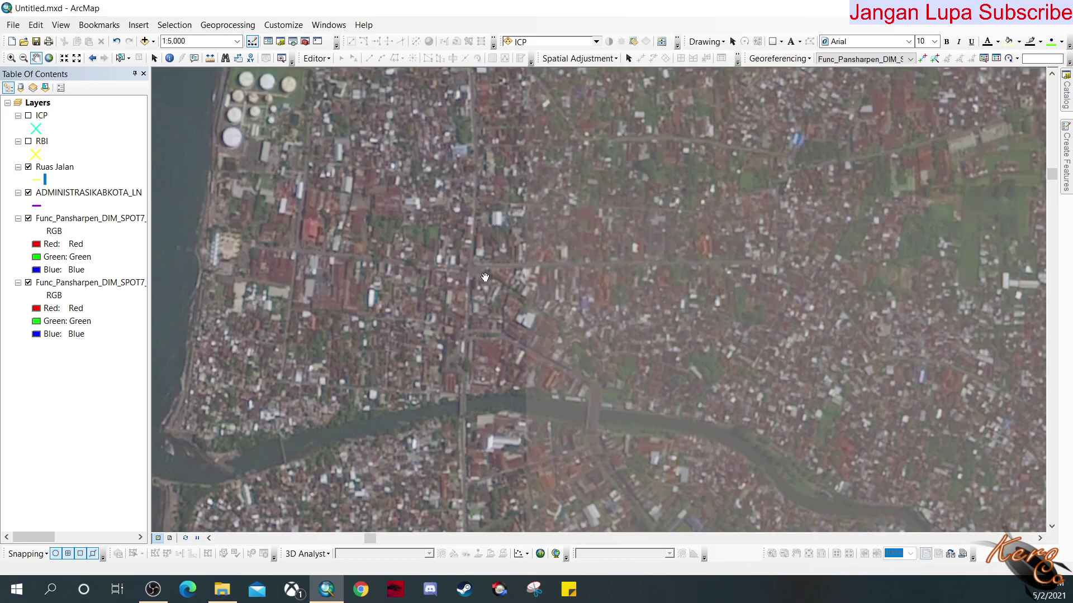
{"action": "scroll", "coordinate": [480, 273], "scroll_direction": "up", "scroll_amount": 5}
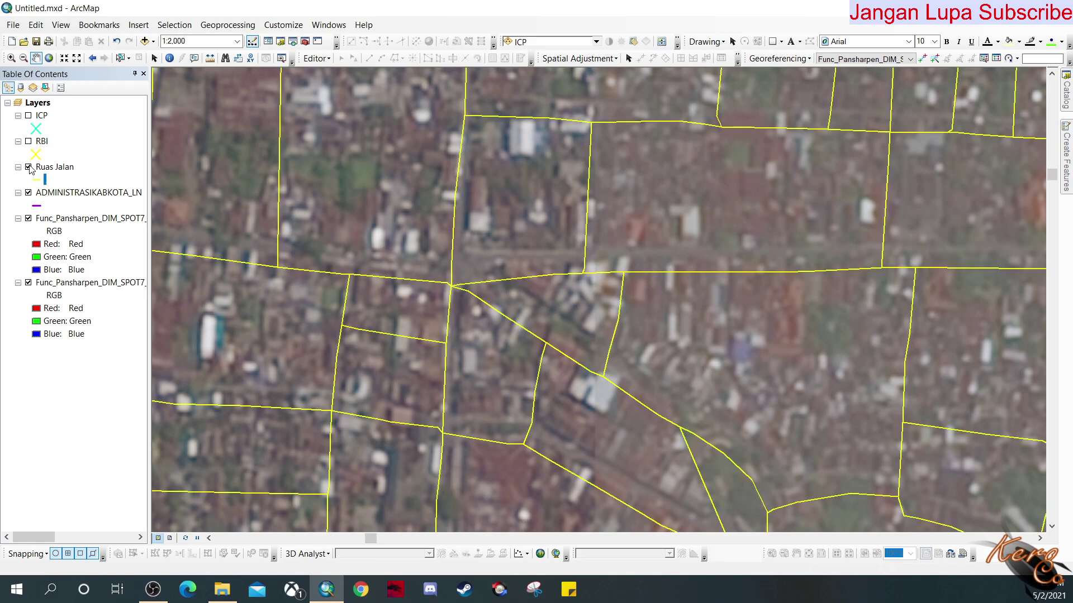
{"action": "left_click", "coordinate": [28, 218]}
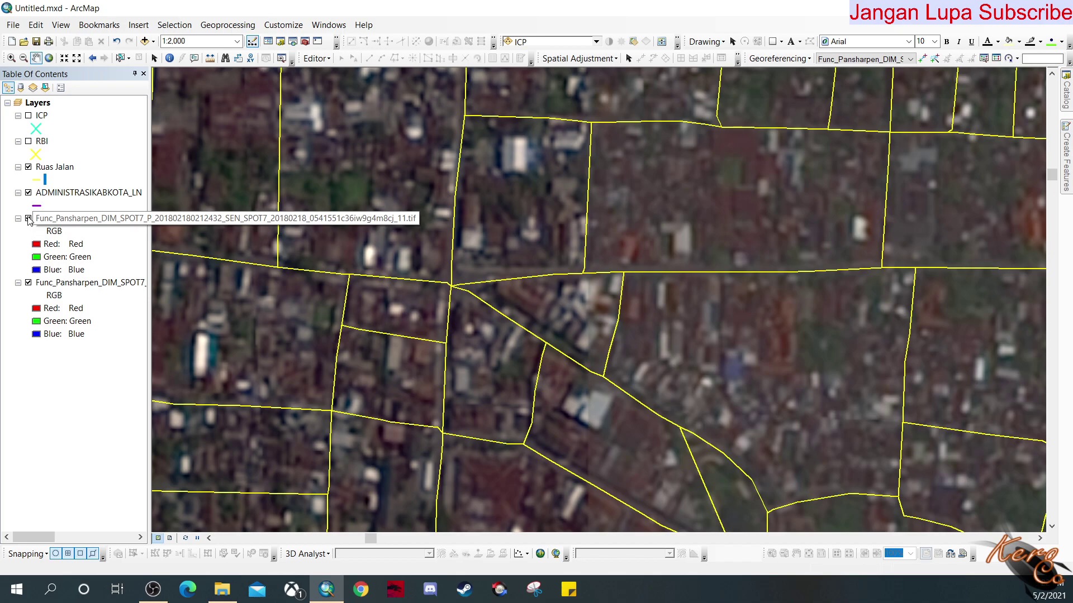
{"action": "left_click", "coordinate": [28, 219]}
{"action": "left_click", "coordinate": [28, 219]}
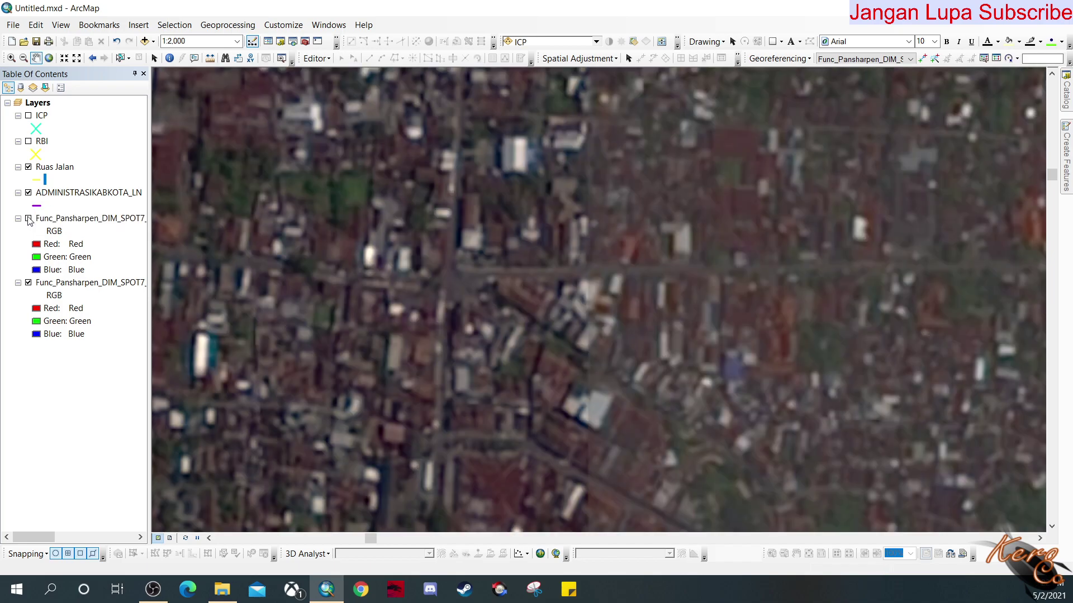
{"action": "left_click", "coordinate": [28, 219]}
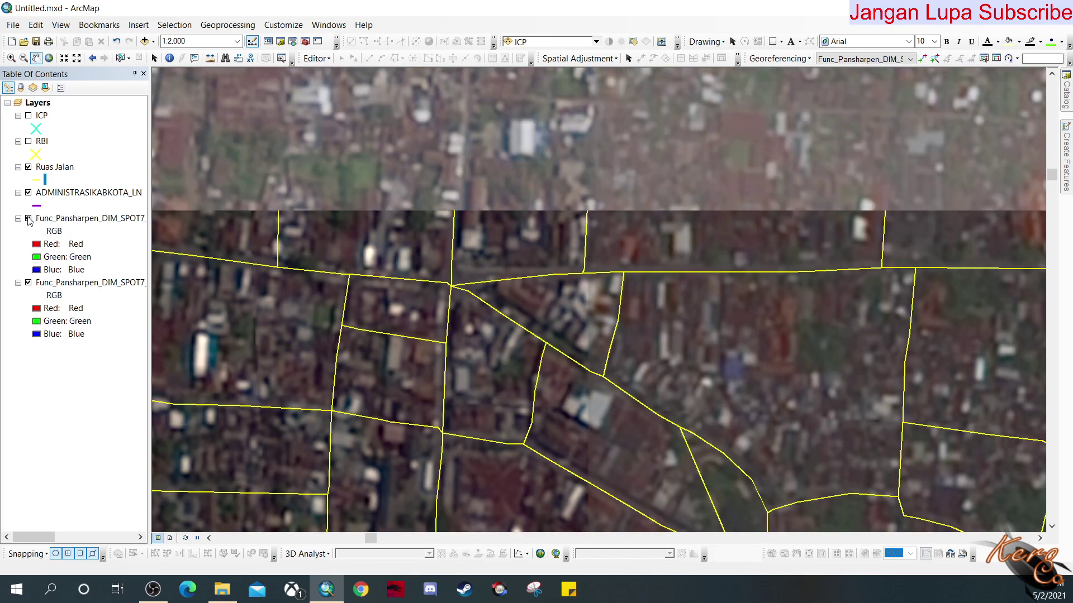
Step: Compare both SPOT7 images with Ruas Jalan in the dense street grid east of the centre at 1:5,000, toggling the upper image's visibility
{"action": "scroll", "coordinate": [716, 313], "scroll_direction": "up", "scroll_amount": 2}
{"action": "scroll", "coordinate": [716, 312], "scroll_direction": "up", "scroll_amount": 2}
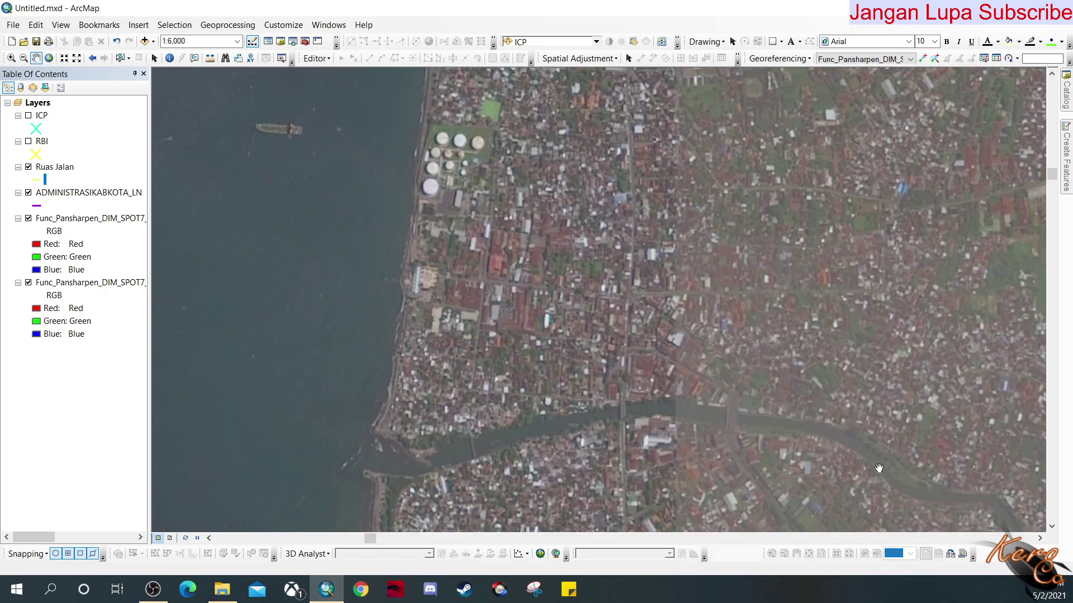
{"action": "left_click_drag", "start_coordinate": [879, 469], "coordinate": [373, 266]}
{"action": "scroll", "coordinate": [629, 302], "scroll_direction": "up", "scroll_amount": 1}
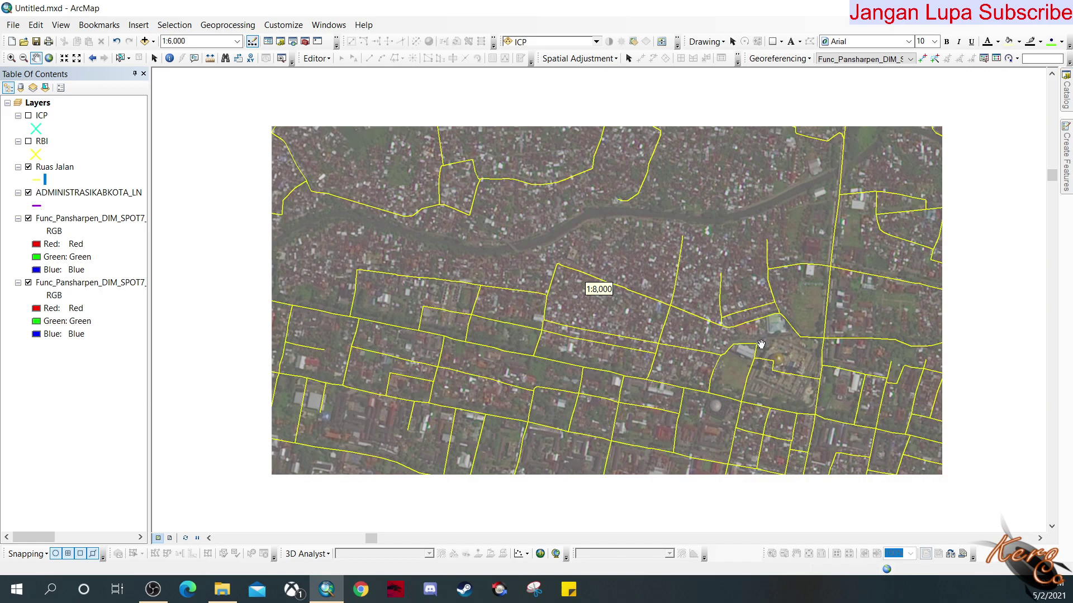
{"action": "scroll", "coordinate": [763, 345], "scroll_direction": "up", "scroll_amount": 2}
{"action": "scroll", "coordinate": [838, 429], "scroll_direction": "up", "scroll_amount": 1}
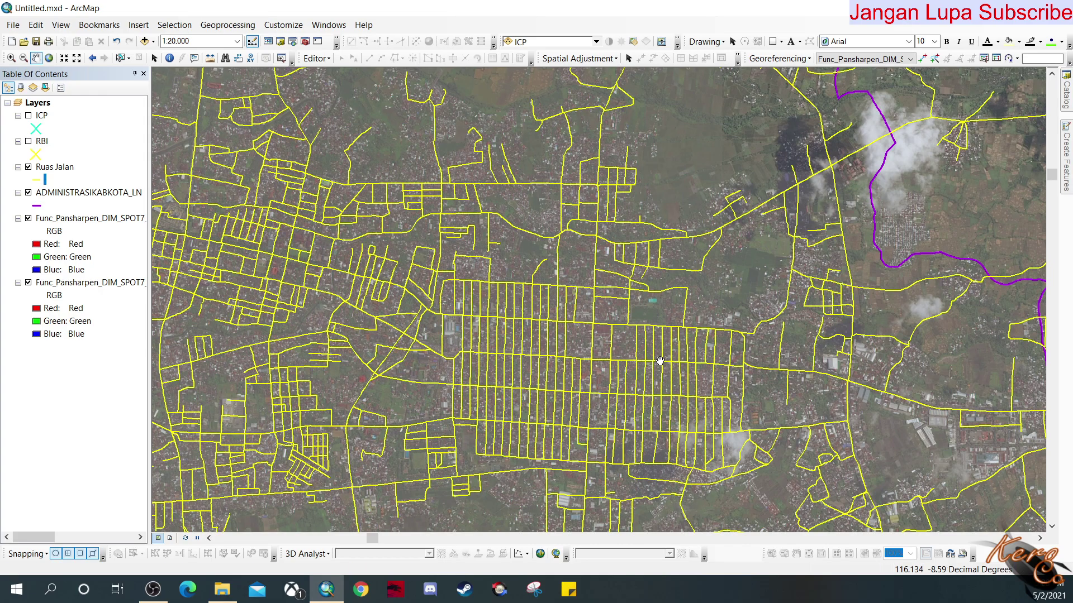
{"action": "scroll", "coordinate": [606, 327], "scroll_direction": "down", "scroll_amount": 2}
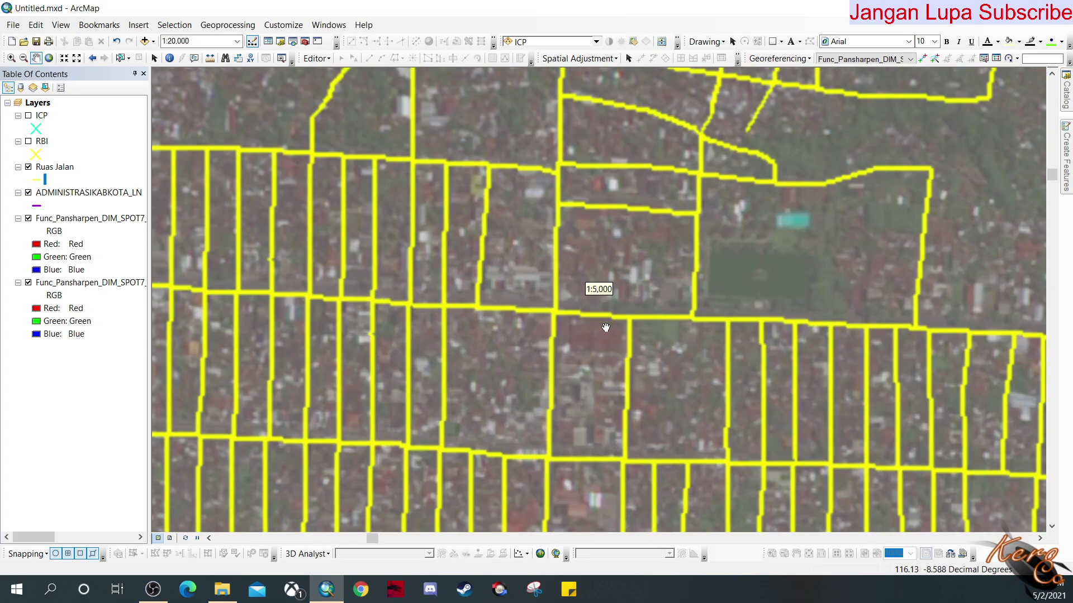
{"action": "scroll", "coordinate": [606, 327], "scroll_direction": "down", "scroll_amount": 2}
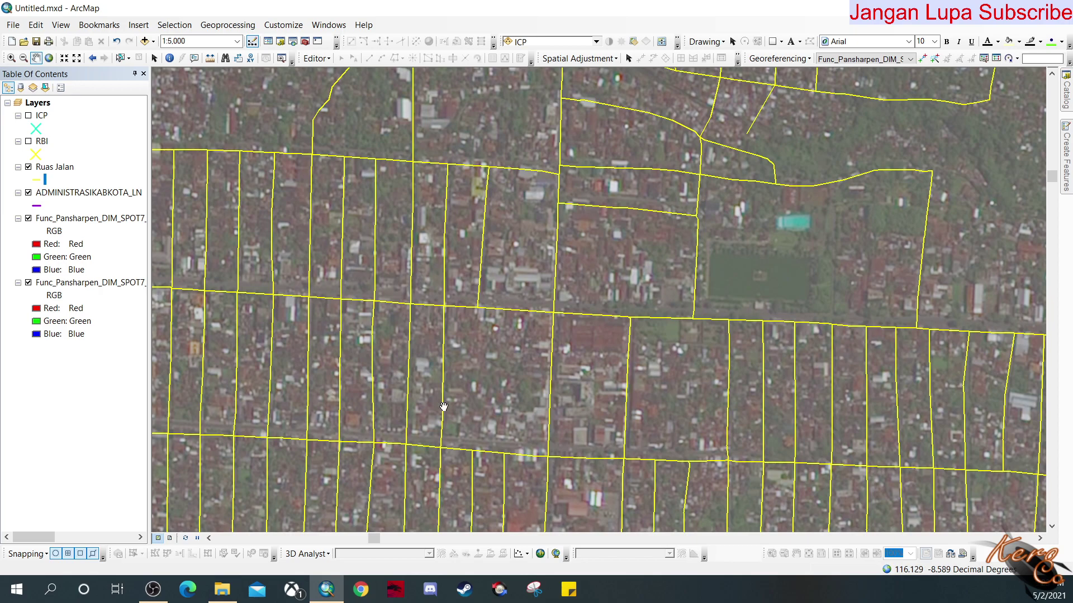
{"action": "left_click", "coordinate": [29, 218]}
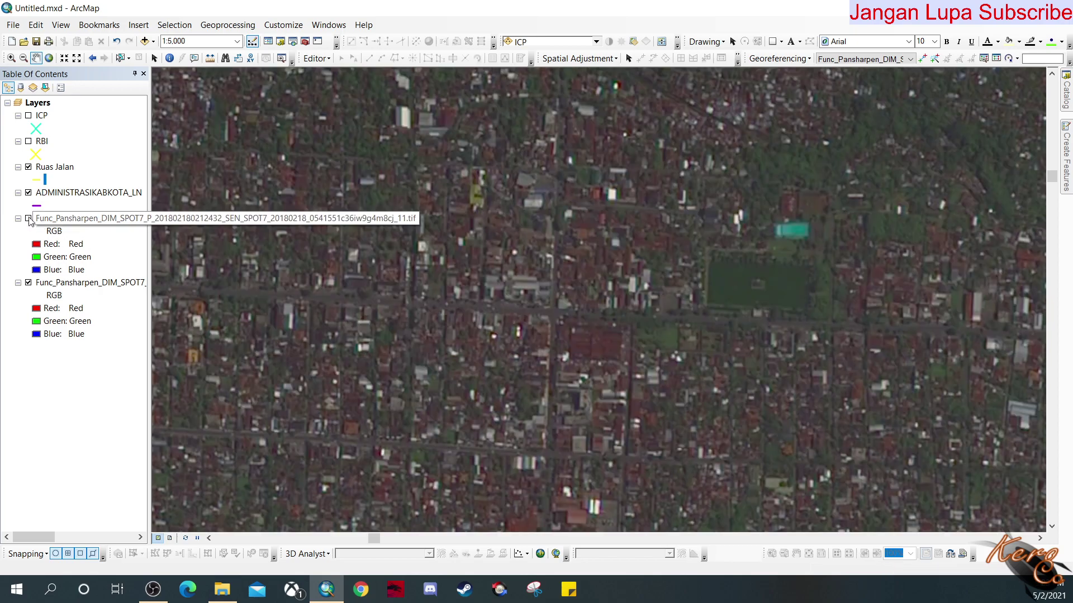
{"action": "left_click", "coordinate": [29, 218]}
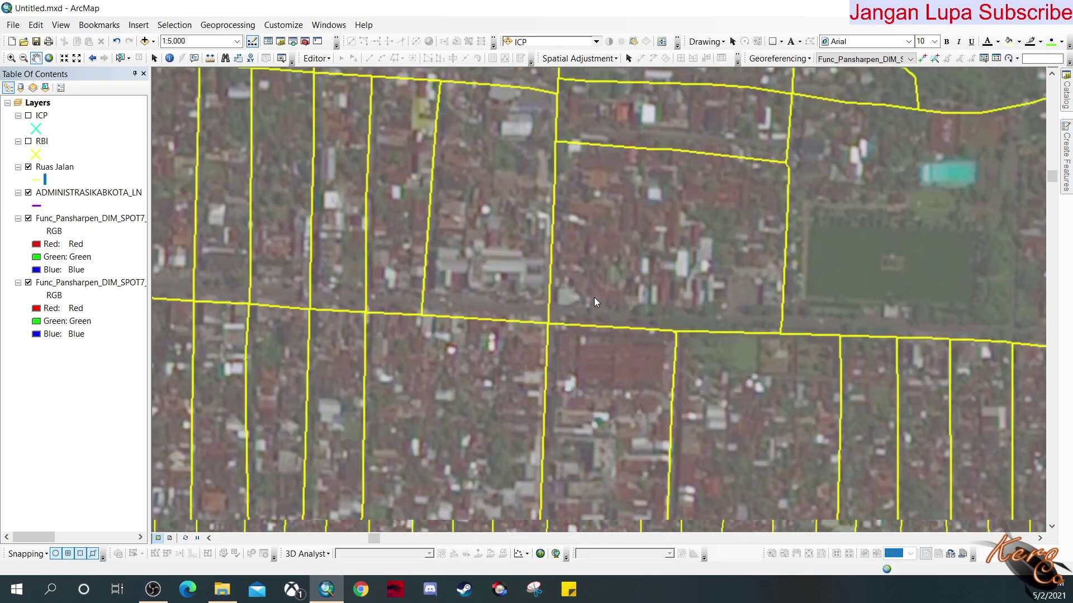
Step: Hide the upper SPOT7 image while checking a street-grid junction at 1:800, and turn on the ICP and RBI point layers
{"action": "scroll", "coordinate": [566, 297], "scroll_direction": "down", "scroll_amount": 5}
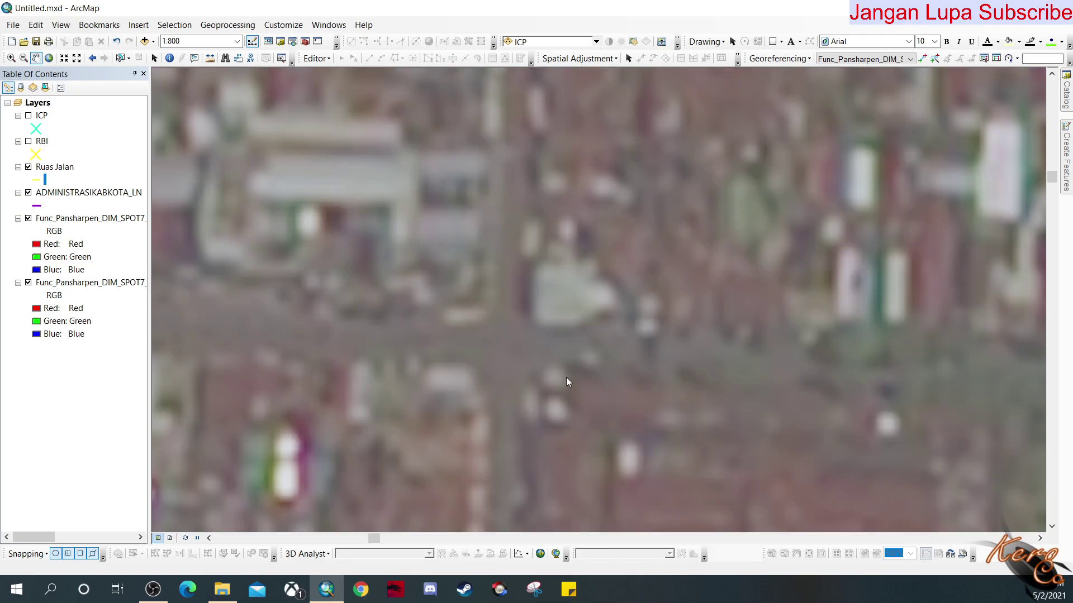
{"action": "left_click", "coordinate": [29, 219]}
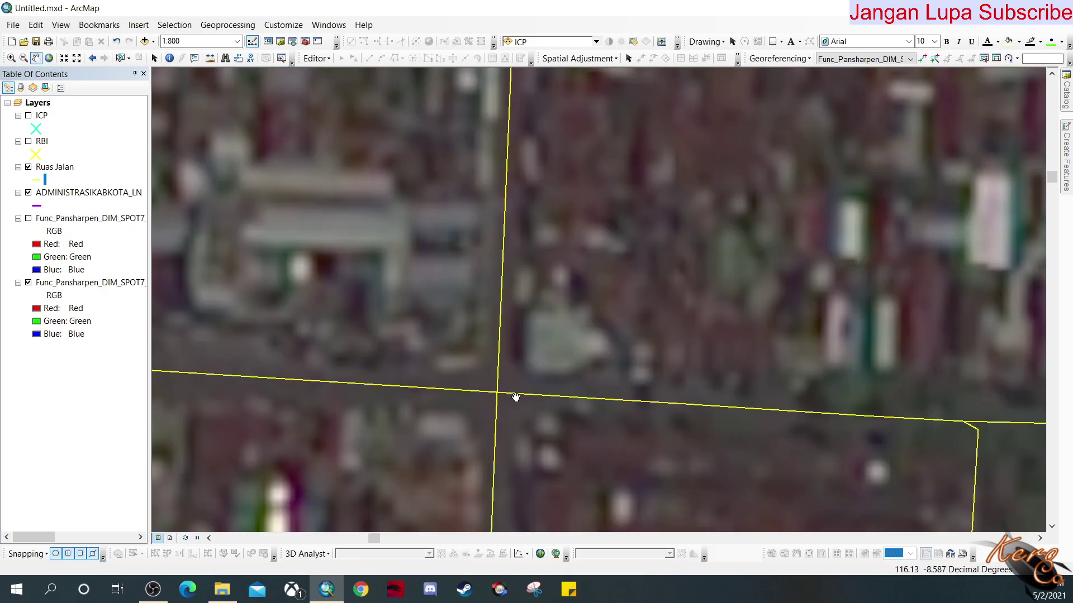
{"action": "scroll", "coordinate": [544, 392], "scroll_direction": "up", "scroll_amount": 8}
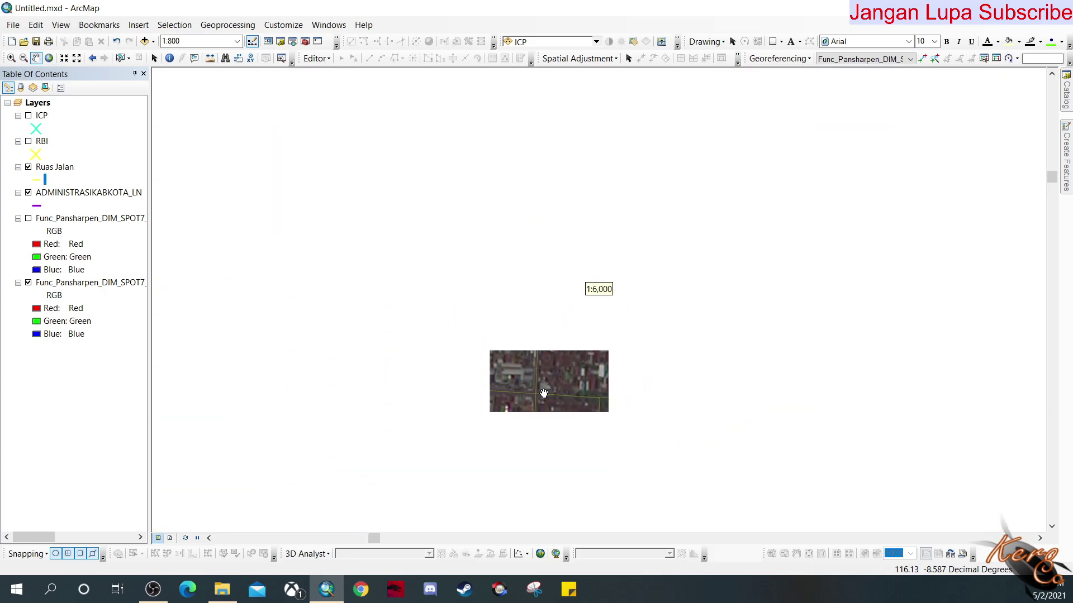
{"action": "scroll", "coordinate": [543, 393], "scroll_direction": "up", "scroll_amount": 7}
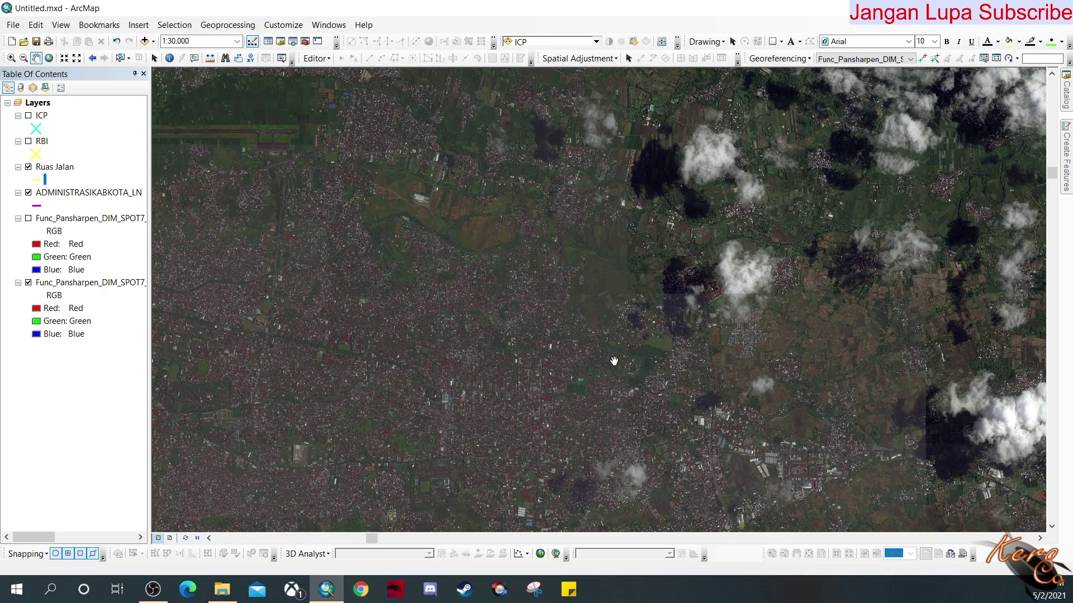
{"action": "left_click_drag", "start_coordinate": [459, 414], "coordinate": [686, 304]}
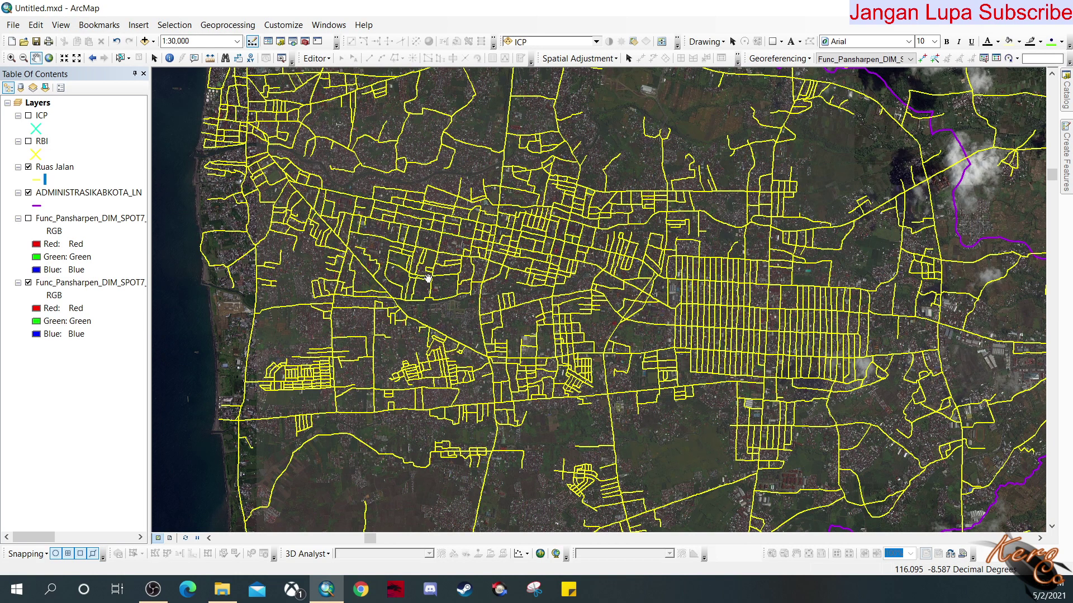
{"action": "left_click_drag", "start_coordinate": [421, 210], "coordinate": [417, 330]}
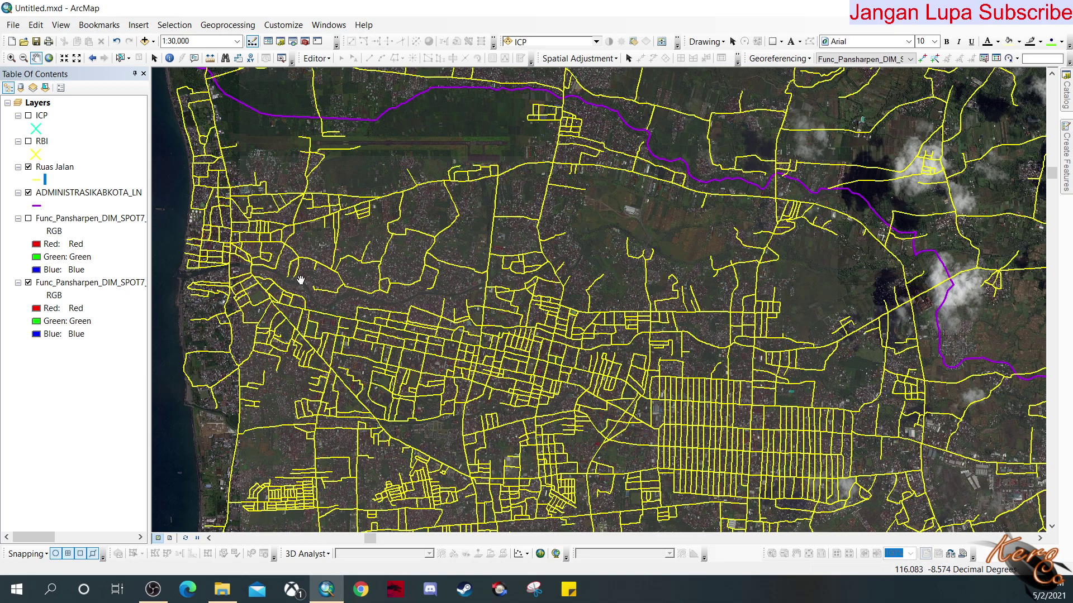
{"action": "left_click", "coordinate": [28, 116]}
{"action": "left_click", "coordinate": [28, 142]}
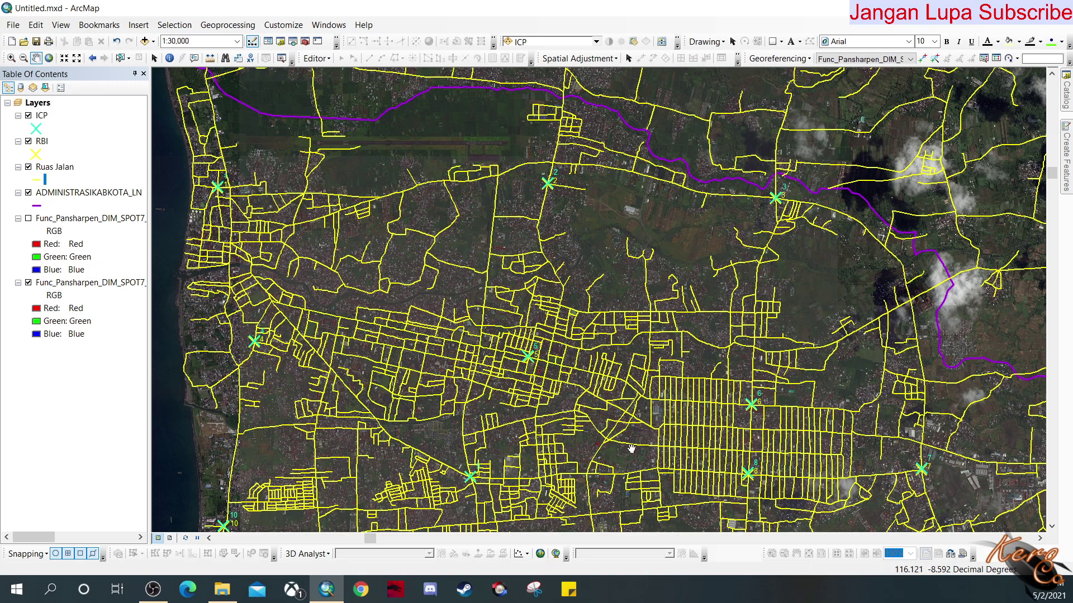
Step: Start an edit session on the ICP layer at point 1 near the northwest coast, continuing despite the spatial reference warnings
{"action": "left_click_drag", "start_coordinate": [560, 440], "coordinate": [569, 371]}
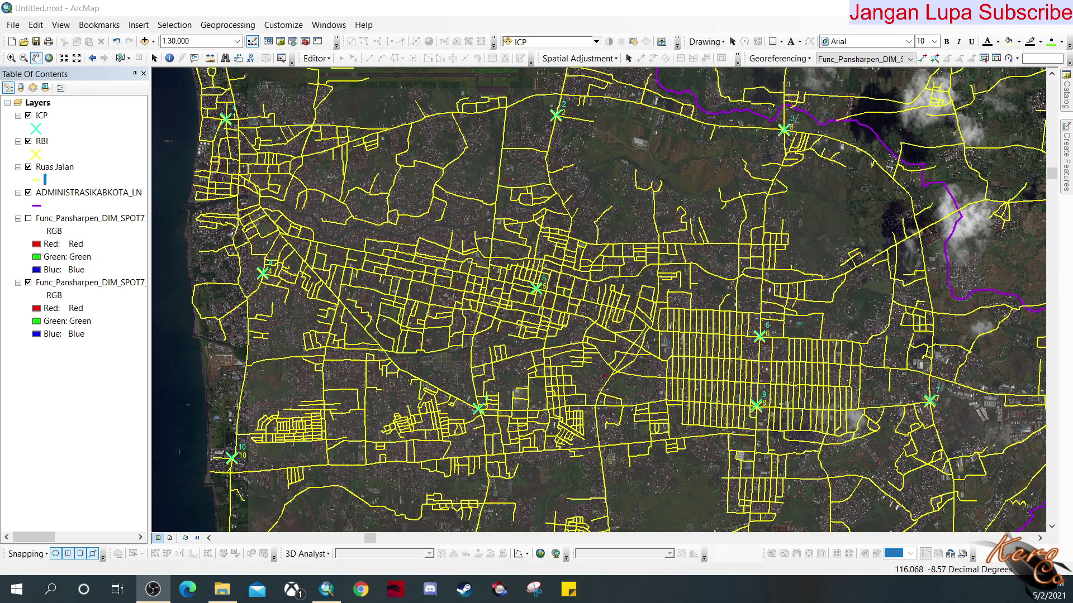
{"action": "scroll", "coordinate": [215, 108], "scroll_direction": "up", "scroll_amount": 3}
{"action": "scroll", "coordinate": [214, 108], "scroll_direction": "down", "scroll_amount": 9}
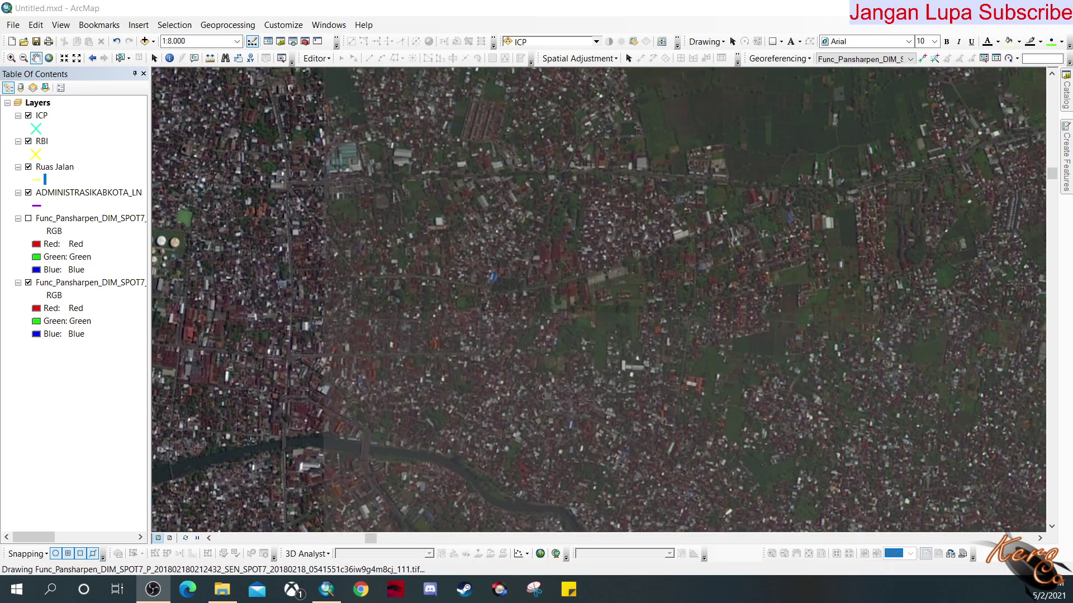
{"action": "scroll", "coordinate": [226, 127], "scroll_direction": "down", "scroll_amount": 6}
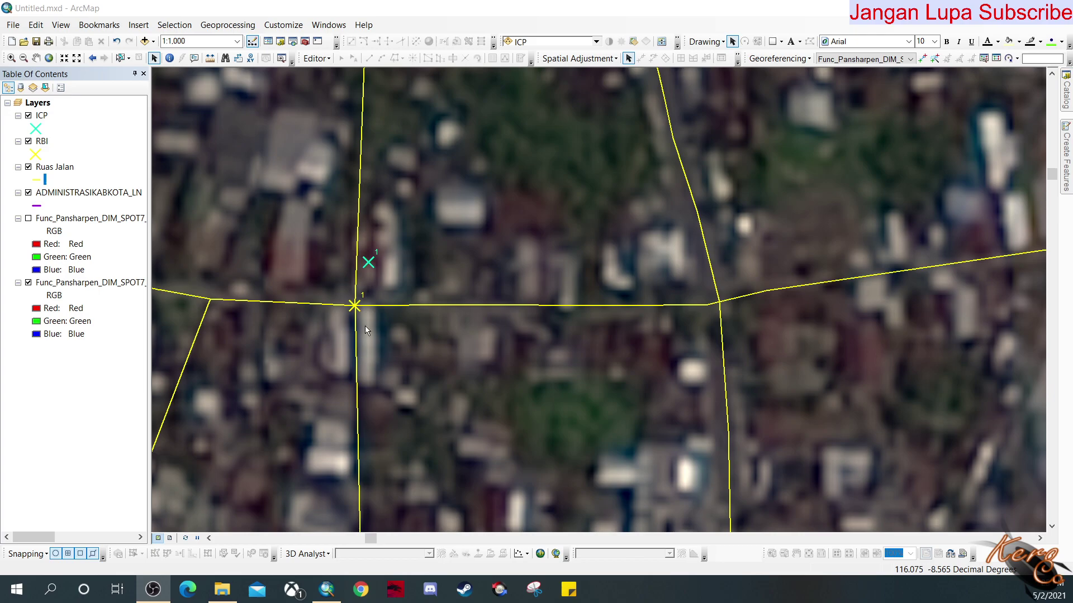
{"action": "right_click", "coordinate": [43, 117]}
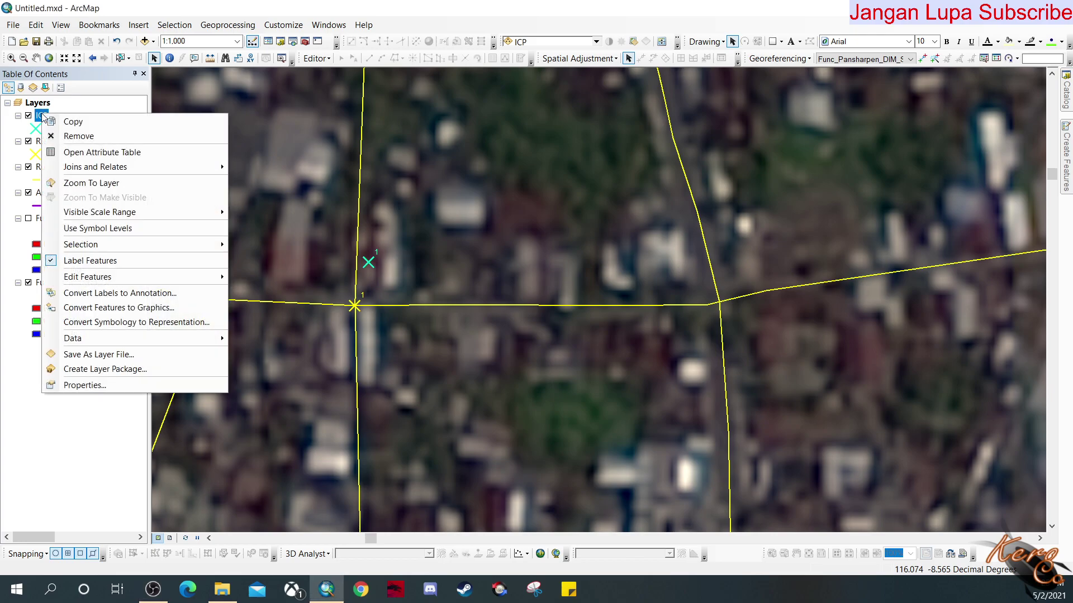
{"action": "mouse_move", "coordinate": [193, 278]}
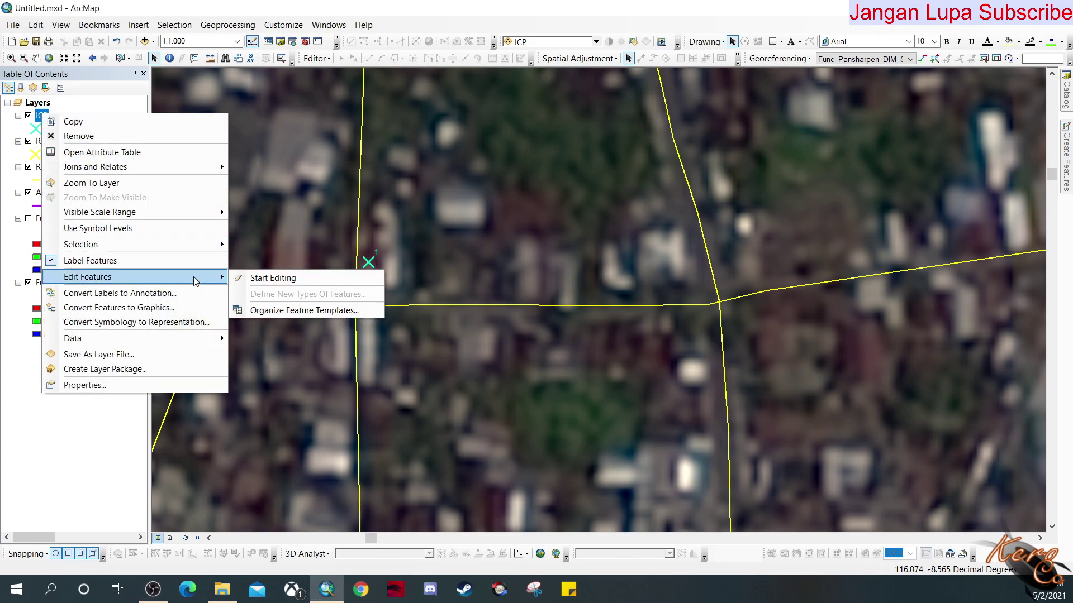
{"action": "left_click", "coordinate": [265, 278]}
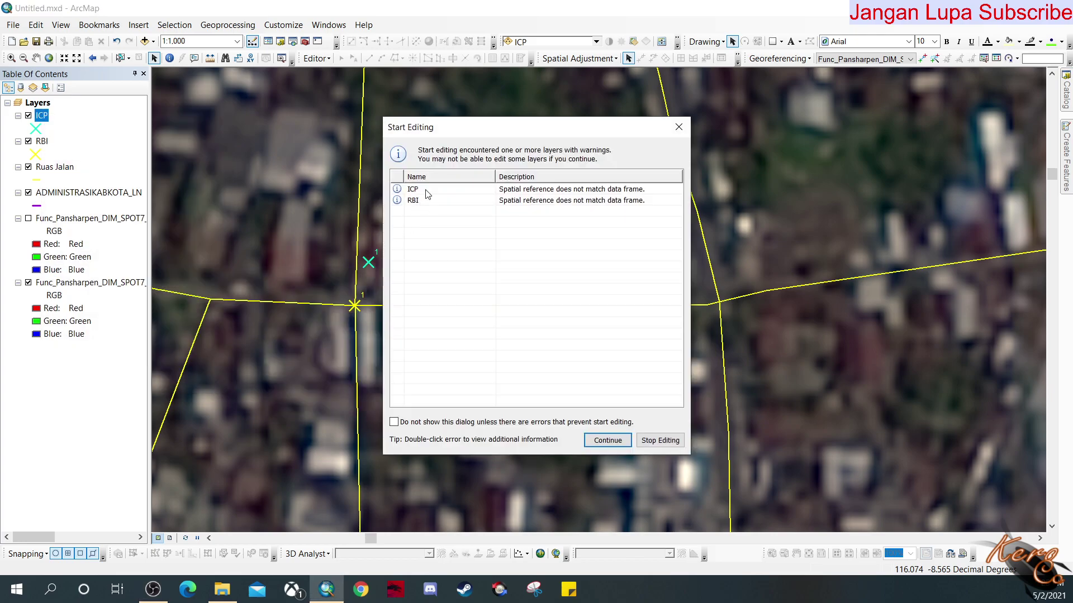
{"action": "left_click", "coordinate": [613, 441]}
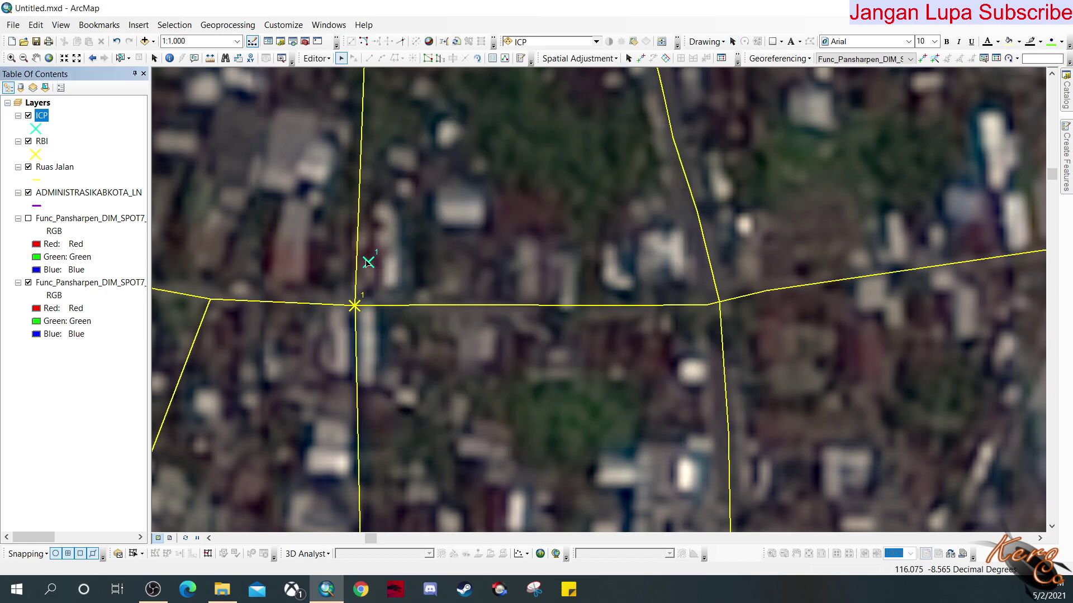
Step: Move ICP point 1 onto its road junction in the SPOT7 image, hiding Ruas Jalan and RBI to refine the position at 1:600
{"action": "left_click_drag", "start_coordinate": [363, 255], "coordinate": [384, 281]}
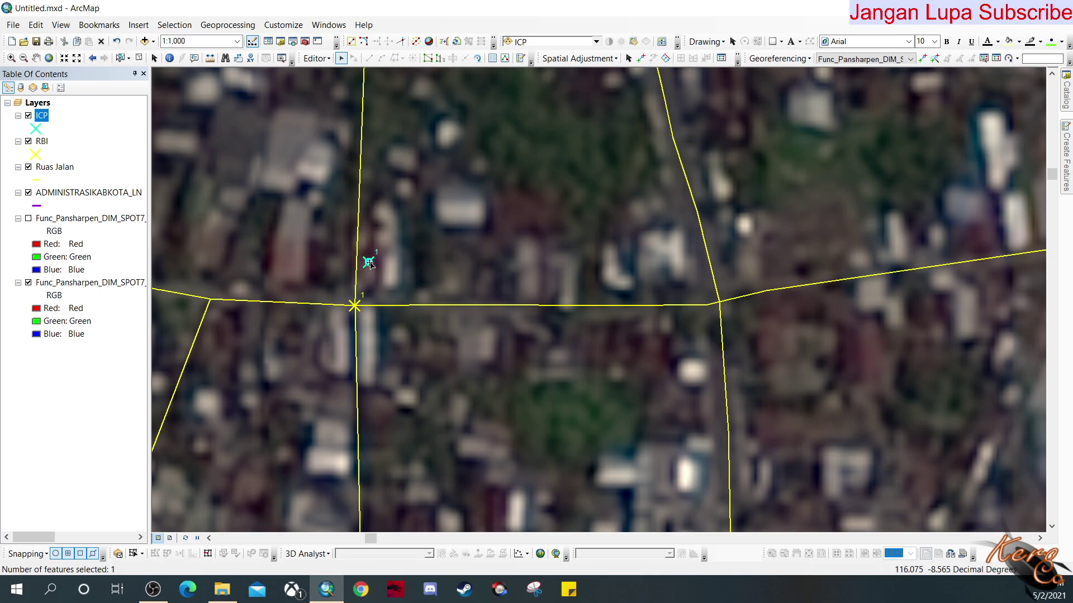
{"action": "mouse_move", "coordinate": [344, 300]}
{"action": "left_mouse_down"}
{"action": "mouse_move", "coordinate": [327, 284]}
{"action": "mouse_move", "coordinate": [349, 300]}
{"action": "left_mouse_up"}
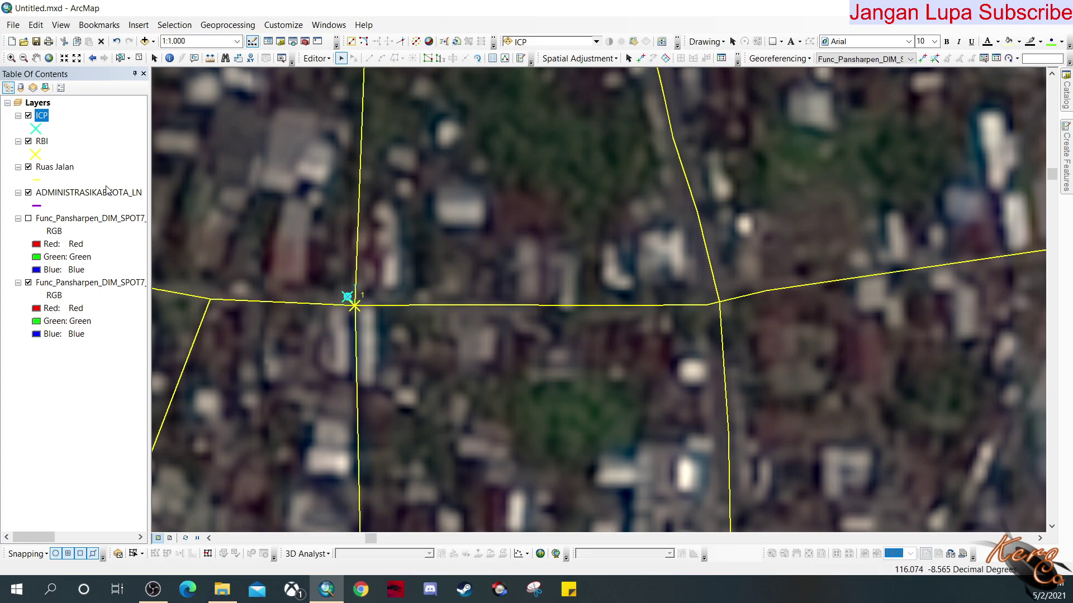
{"action": "left_click", "coordinate": [28, 167]}
{"action": "left_click", "coordinate": [28, 141]}
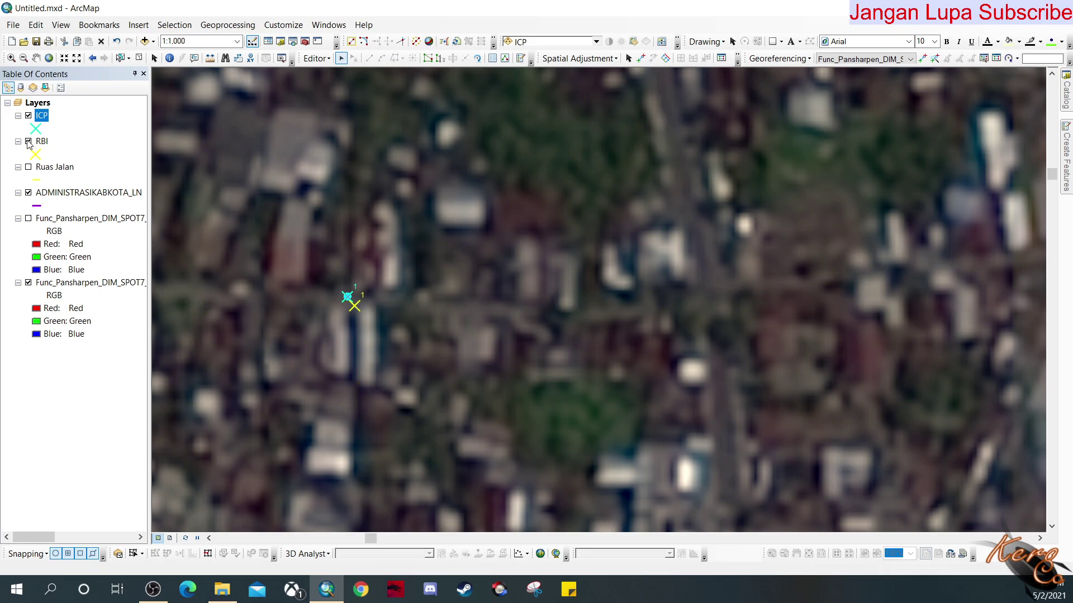
{"action": "scroll", "coordinate": [348, 295], "scroll_direction": "up", "scroll_amount": 2}
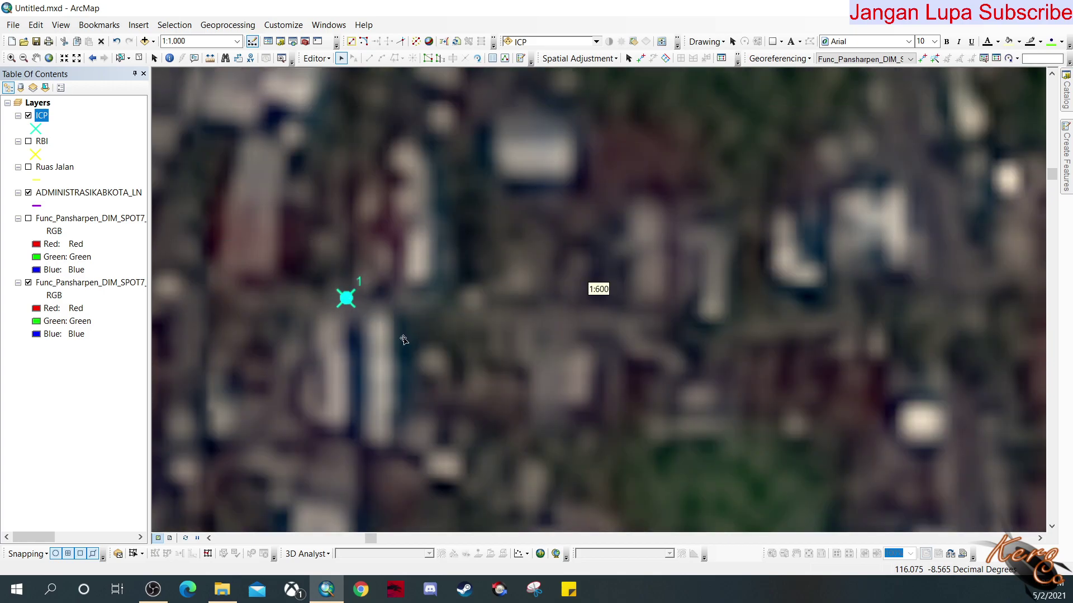
{"action": "left_click", "coordinate": [347, 299]}
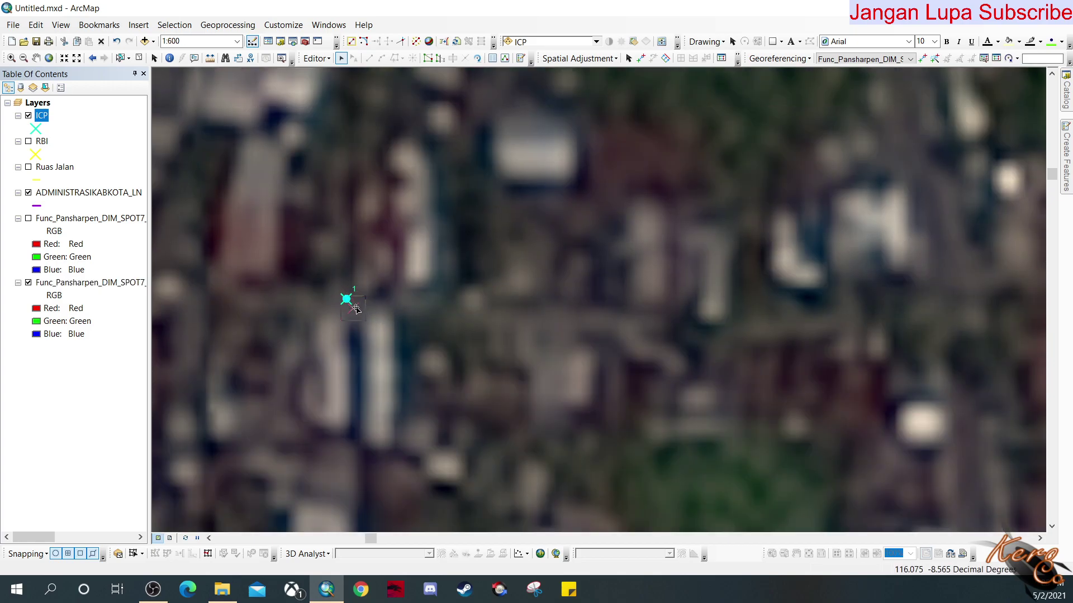
{"action": "left_click_drag", "start_coordinate": [356, 309], "coordinate": [355, 309]}
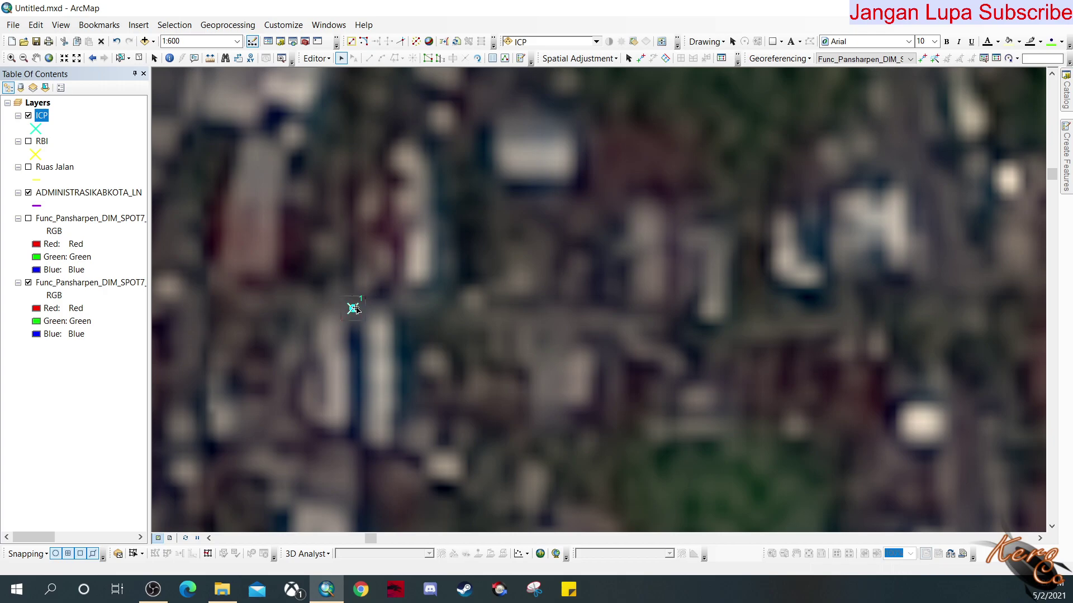
{"action": "left_click", "coordinate": [401, 305]}
Step: Turn the RBI and Ruas Jalan layers back on around point 1
{"action": "scroll", "coordinate": [459, 323], "scroll_direction": "up", "scroll_amount": 4}
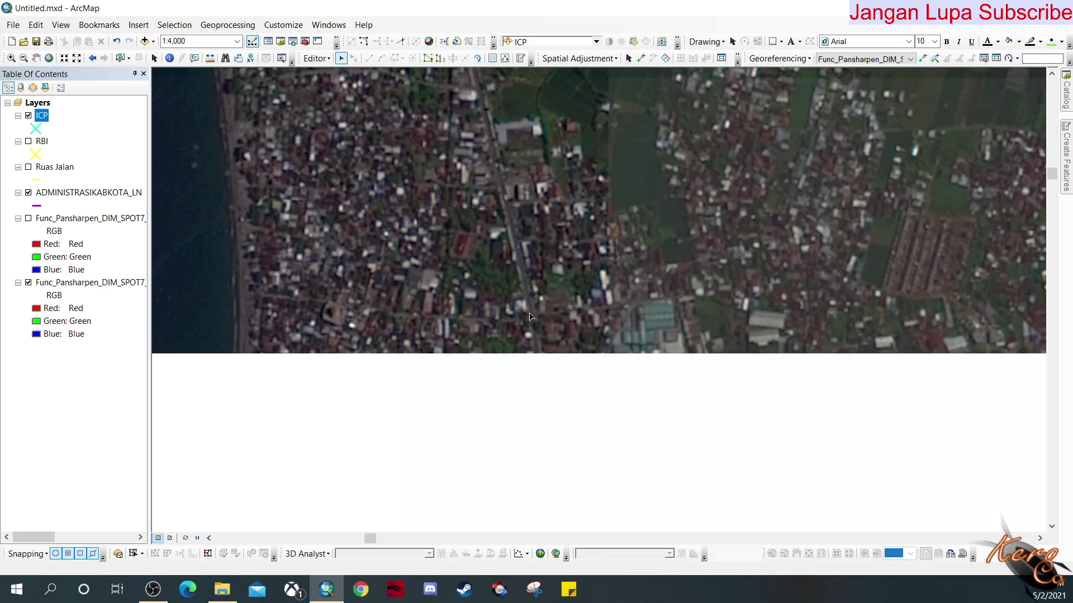
{"action": "left_click", "coordinate": [29, 142]}
{"action": "left_click", "coordinate": [28, 168]}
{"action": "scroll", "coordinate": [612, 309], "scroll_direction": "up", "scroll_amount": 3}
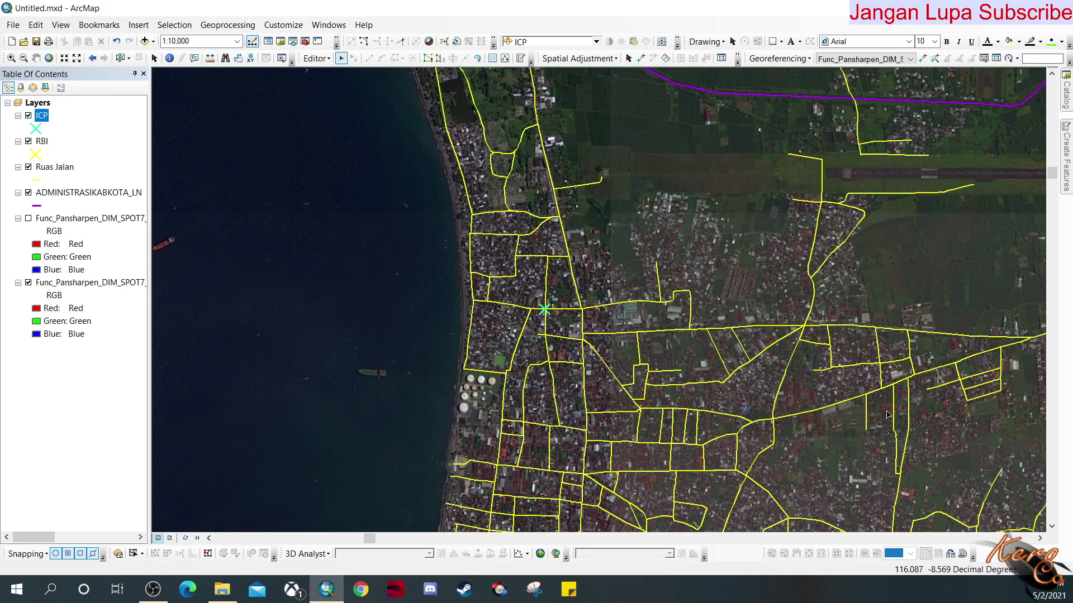
Step: Move ICP point 2 onto its road junction in the SPOT7 image at 1:500, hiding RBI while positioning it and showing it again
{"action": "left_click_drag", "start_coordinate": [855, 411], "coordinate": [403, 370]}
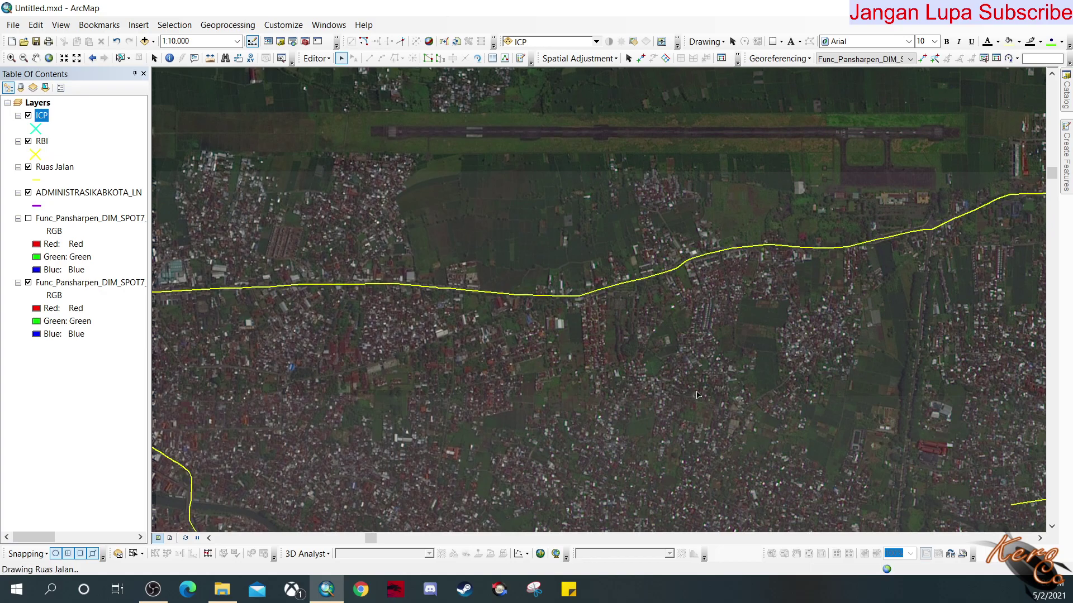
{"action": "left_click_drag", "start_coordinate": [806, 473], "coordinate": [612, 338]}
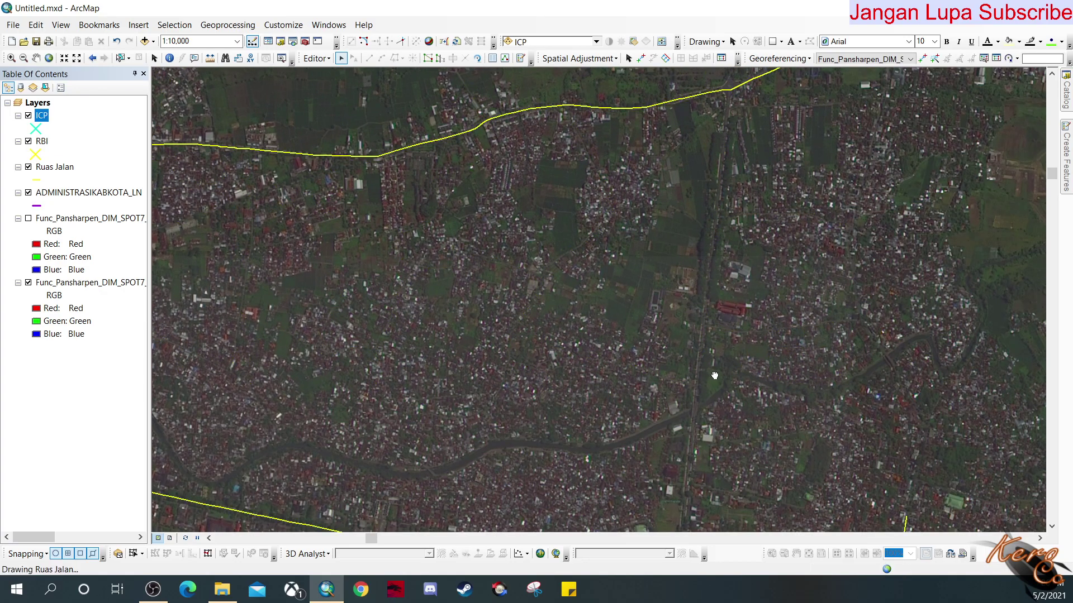
{"action": "scroll", "coordinate": [716, 376], "scroll_direction": "up", "scroll_amount": 3}
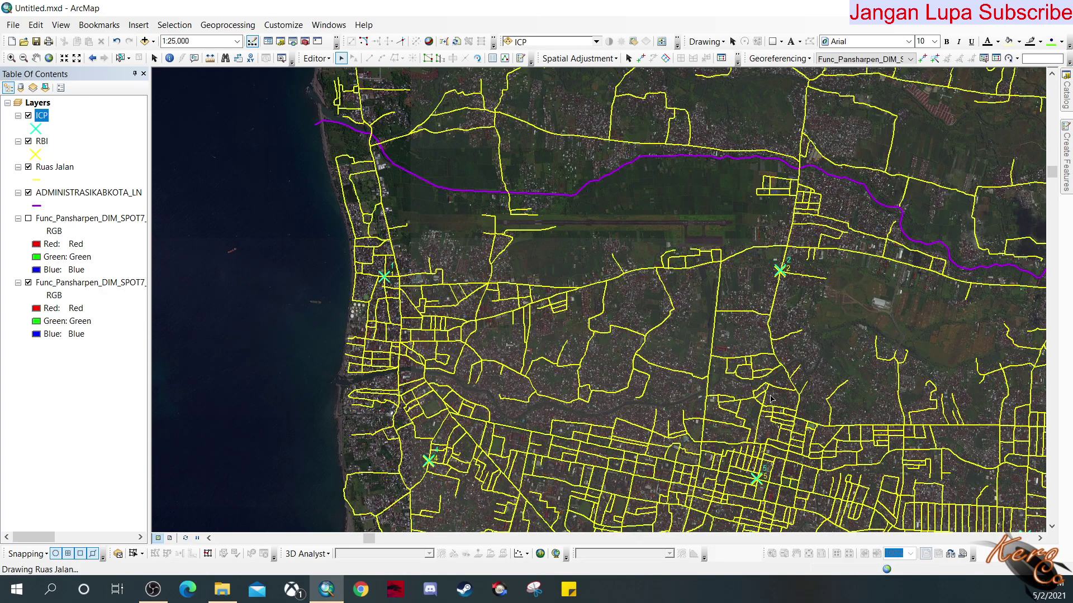
{"action": "scroll", "coordinate": [803, 263], "scroll_direction": "down", "scroll_amount": 4}
{"action": "scroll", "coordinate": [802, 262], "scroll_direction": "down", "scroll_amount": 4}
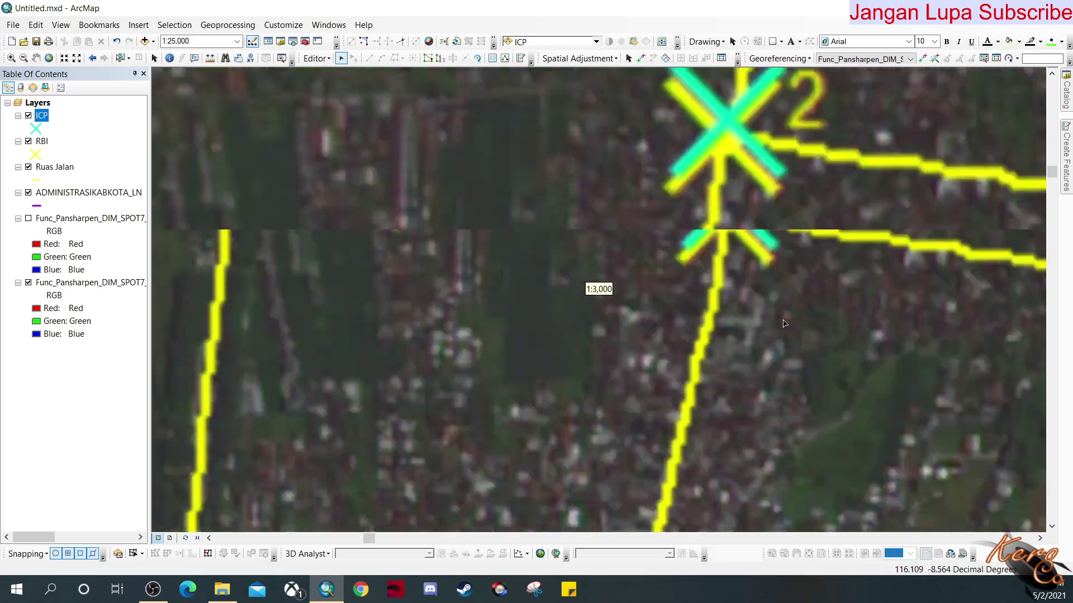
{"action": "left_click_drag", "start_coordinate": [800, 176], "coordinate": [644, 345]}
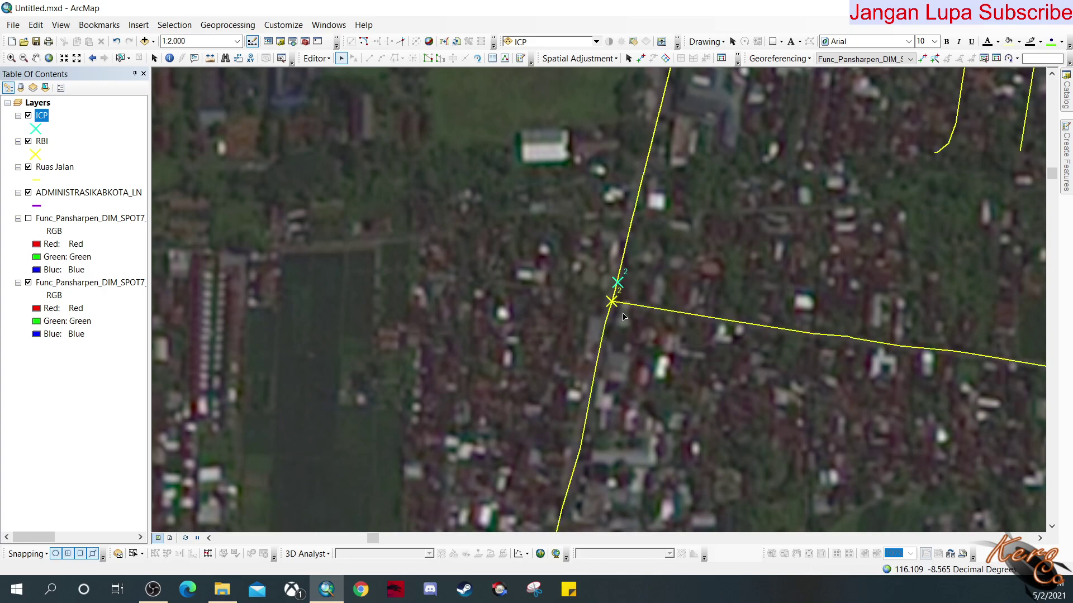
{"action": "scroll", "coordinate": [615, 296], "scroll_direction": "down", "scroll_amount": 4}
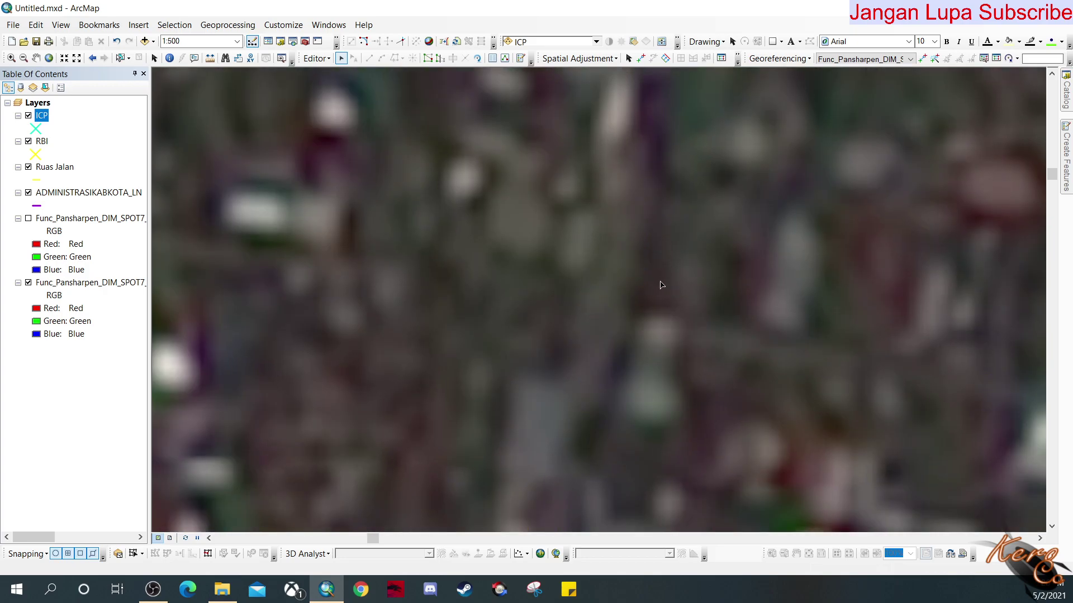
{"action": "left_click", "coordinate": [28, 141]}
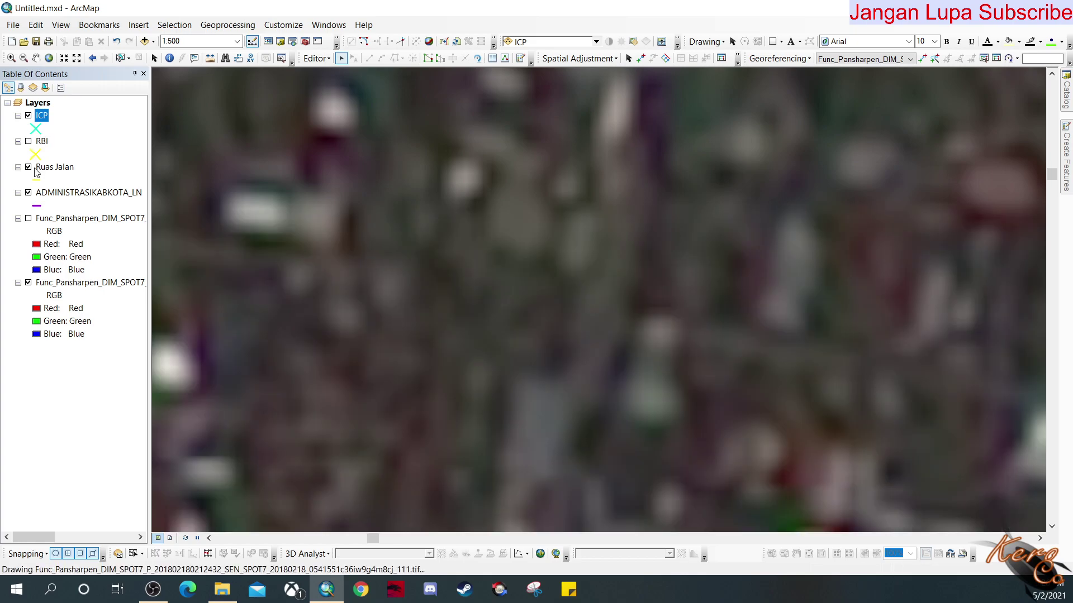
{"action": "left_click_drag", "start_coordinate": [584, 206], "coordinate": [682, 263]}
{"action": "left_click_drag", "start_coordinate": [629, 239], "coordinate": [603, 316]}
{"action": "left_click", "coordinate": [28, 141]}
{"action": "scroll", "coordinate": [556, 278], "scroll_direction": "up", "scroll_amount": 10}
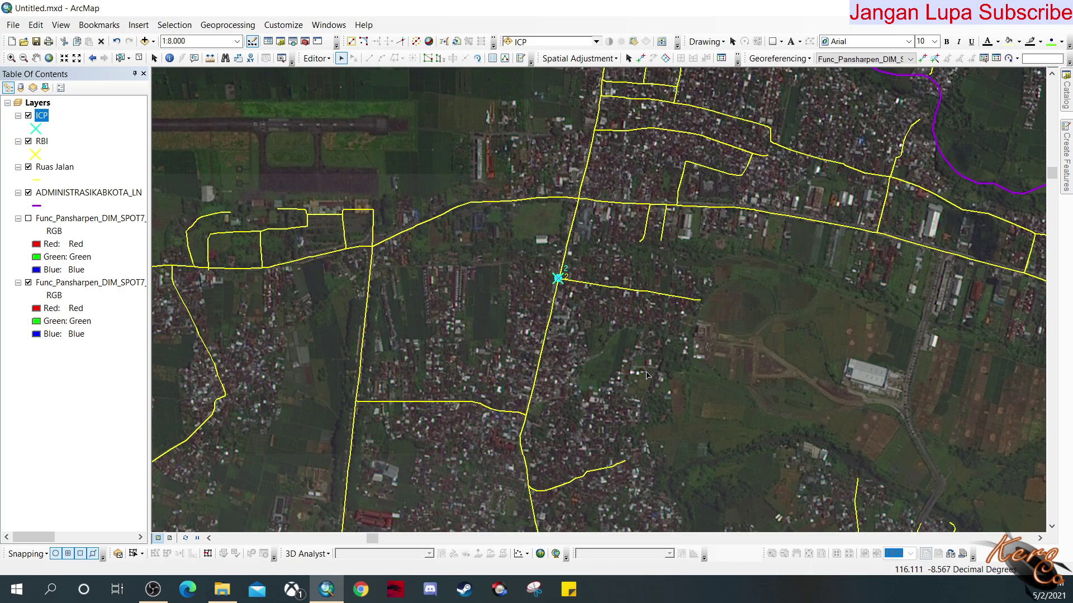
{"action": "left_click", "coordinate": [673, 375]}
{"action": "left_click", "coordinate": [36, 58]}
{"action": "left_click_drag", "start_coordinate": [992, 490], "coordinate": [654, 286]}
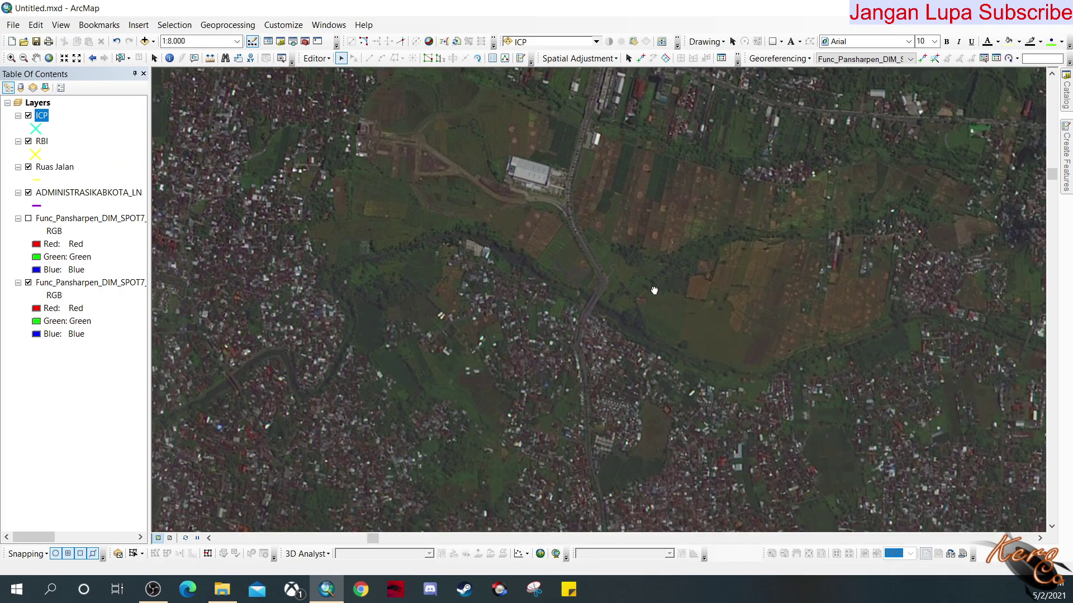
{"action": "scroll", "coordinate": [780, 402], "scroll_direction": "down", "scroll_amount": 5}
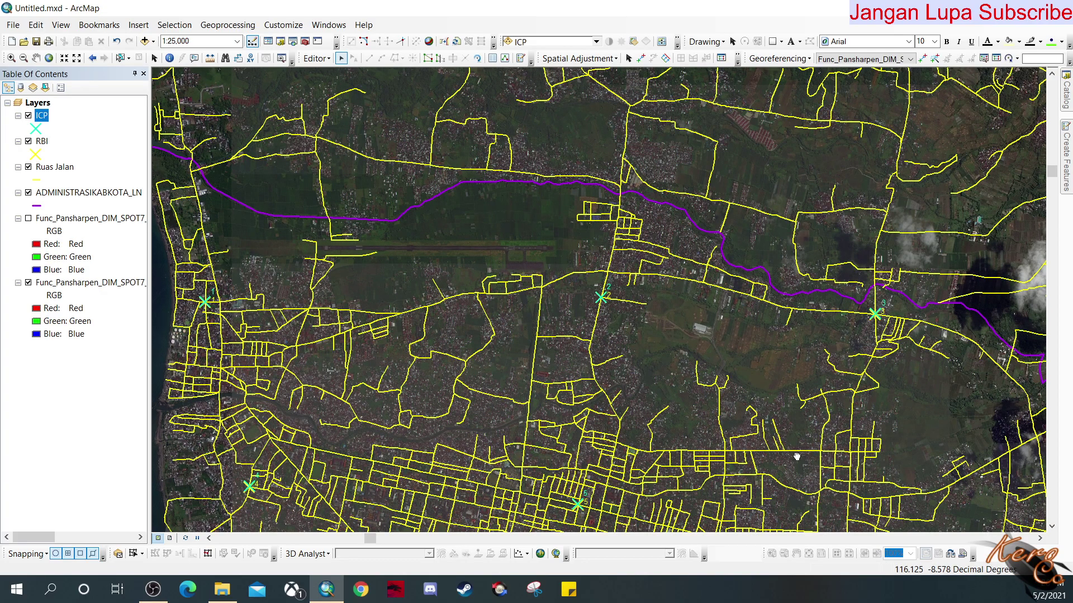
{"action": "left_click_drag", "start_coordinate": [796, 460], "coordinate": [565, 375]}
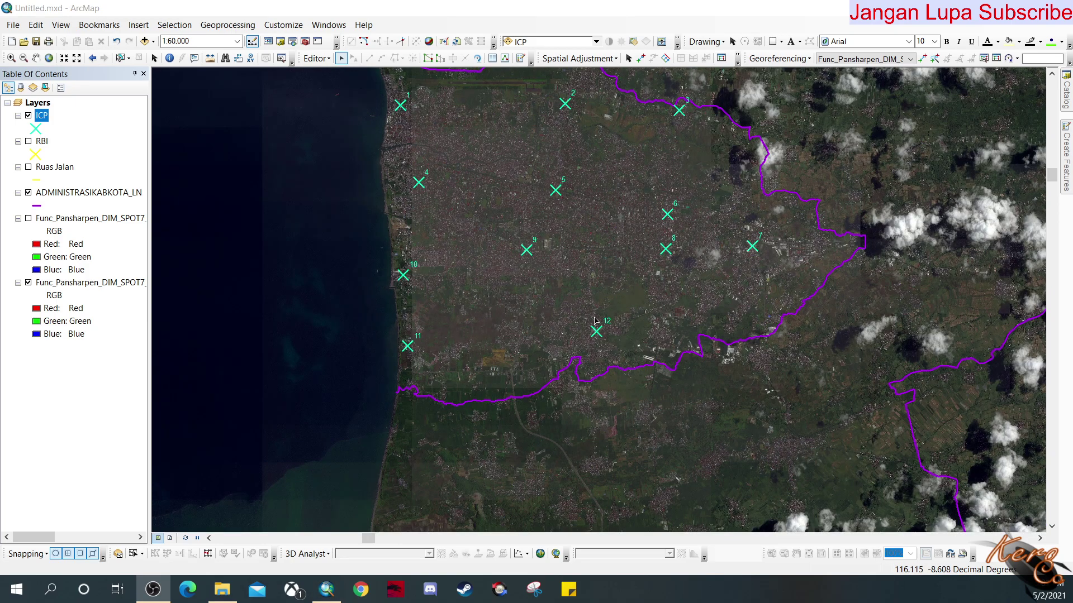
Step: Examine how ICP points 12, 11 and 10 sit on their road junctions in the SPOT7 image
{"action": "scroll", "coordinate": [588, 293], "scroll_direction": "up", "scroll_amount": 5}
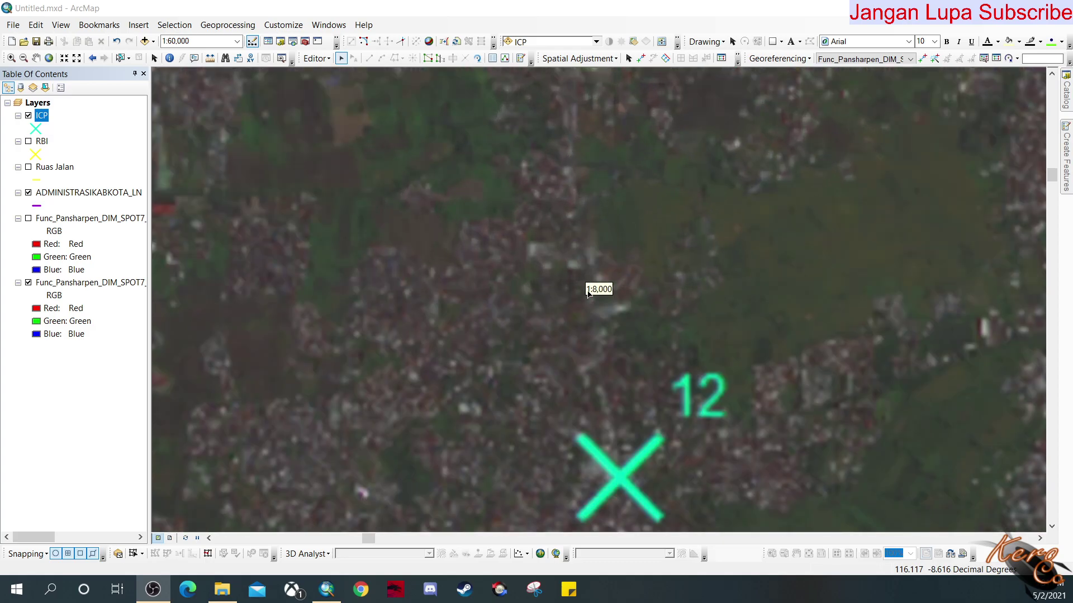
{"action": "scroll", "coordinate": [615, 380], "scroll_direction": "up", "scroll_amount": 2}
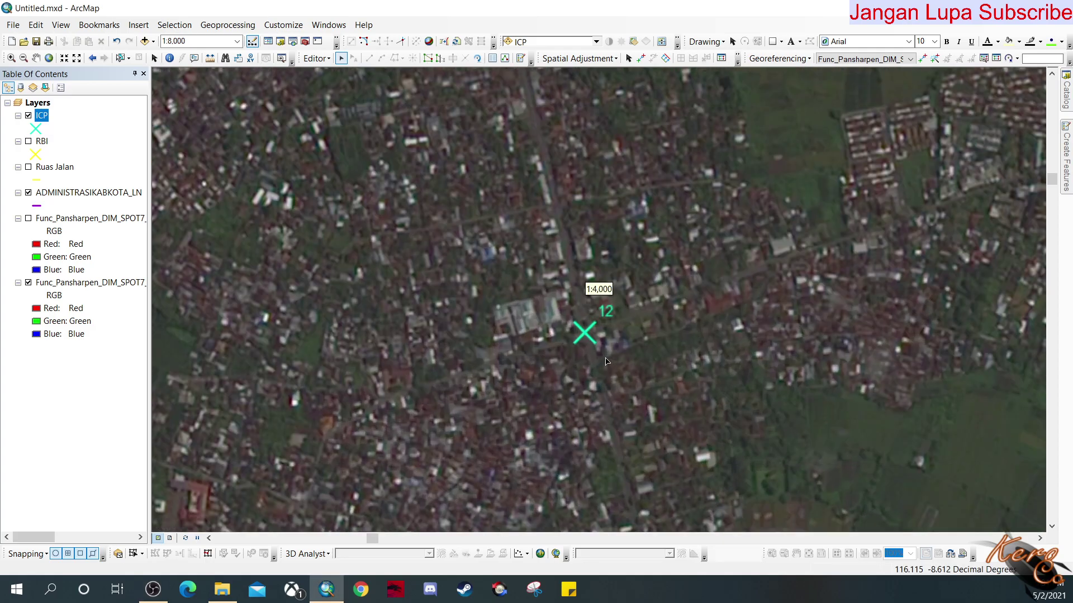
{"action": "scroll", "coordinate": [609, 341], "scroll_direction": "up", "scroll_amount": 2}
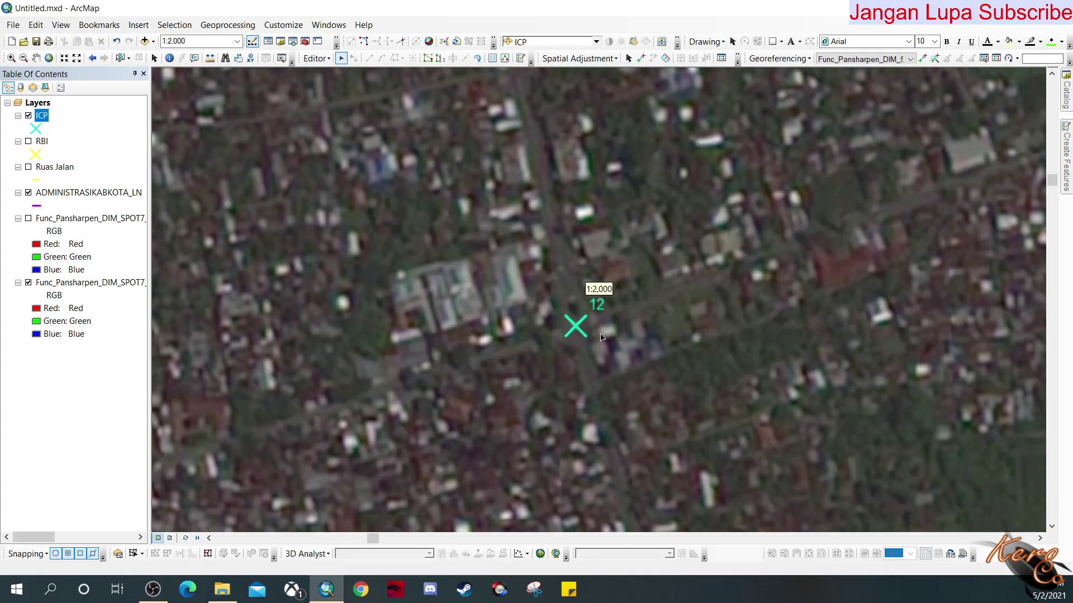
{"action": "scroll", "coordinate": [609, 339], "scroll_direction": "down", "scroll_amount": 6}
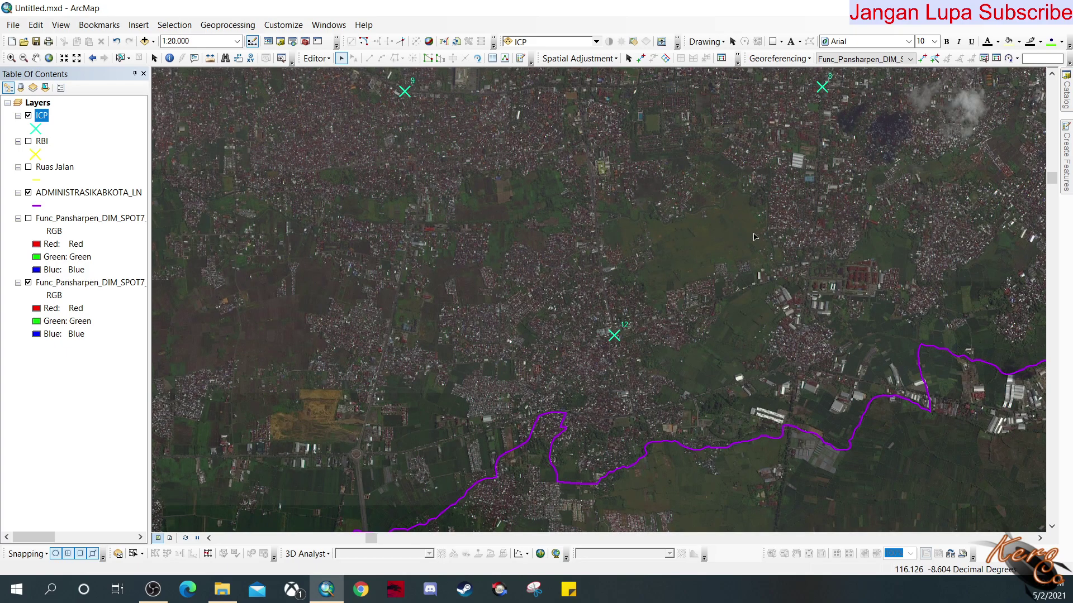
{"action": "left_click_drag", "start_coordinate": [420, 261], "coordinate": [914, 220]}
{"action": "scroll", "coordinate": [539, 335], "scroll_direction": "up", "scroll_amount": 5}
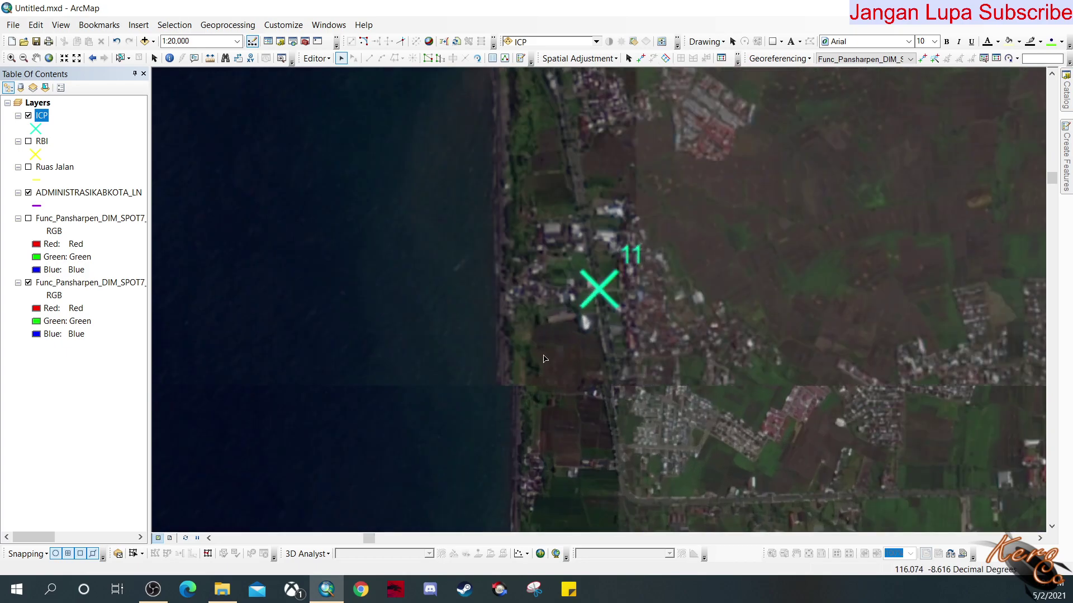
{"action": "scroll", "coordinate": [557, 270], "scroll_direction": "down", "scroll_amount": 6}
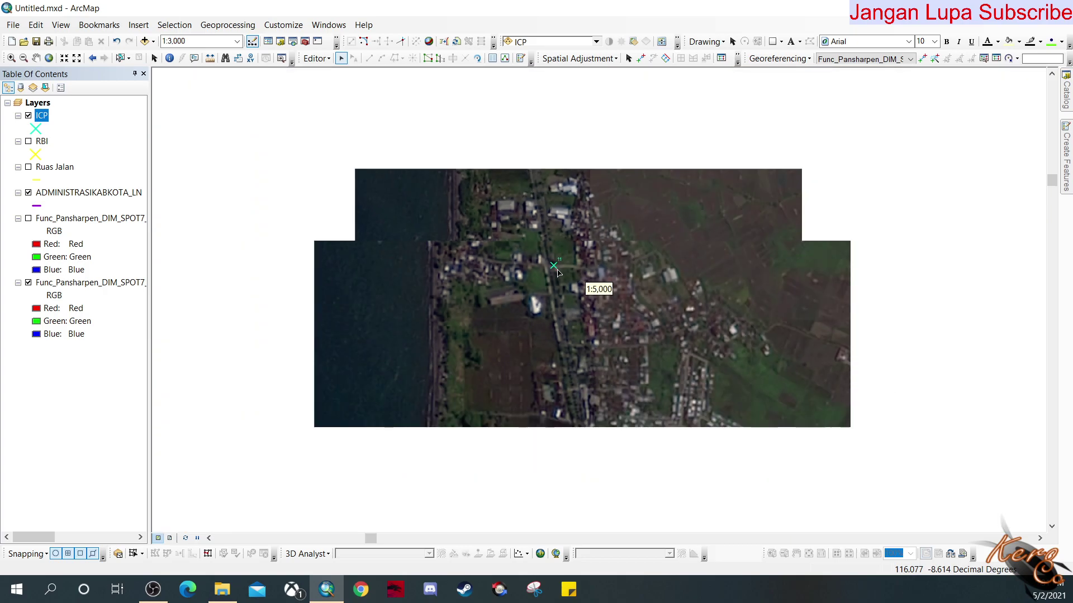
{"action": "scroll", "coordinate": [546, 304], "scroll_direction": "up", "scroll_amount": 3}
{"action": "scroll", "coordinate": [546, 304], "scroll_direction": "up", "scroll_amount": 6}
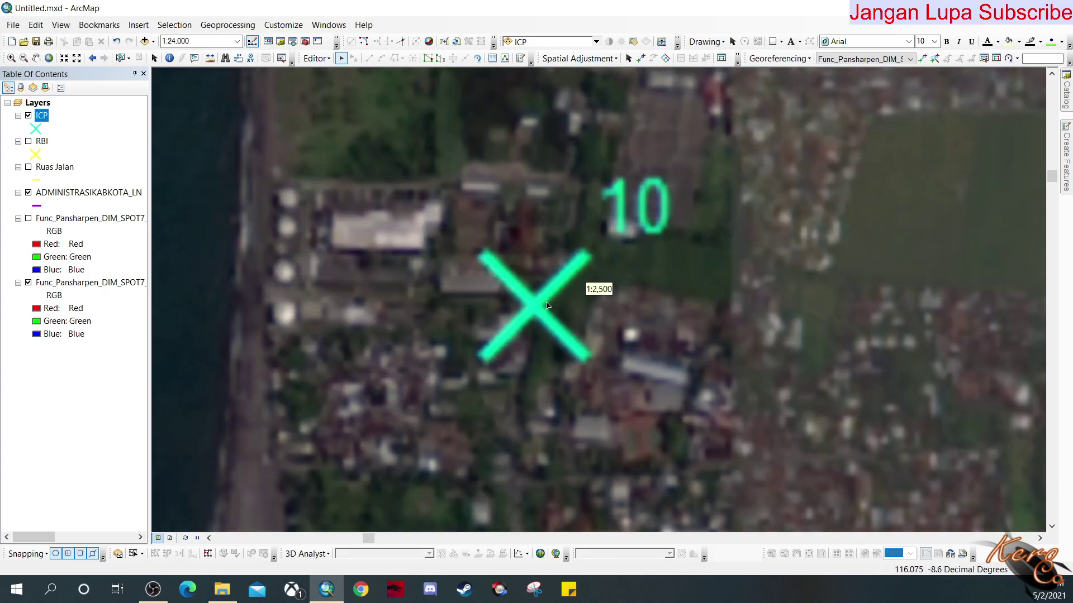
{"action": "scroll", "coordinate": [770, 315], "scroll_direction": "down", "scroll_amount": 4}
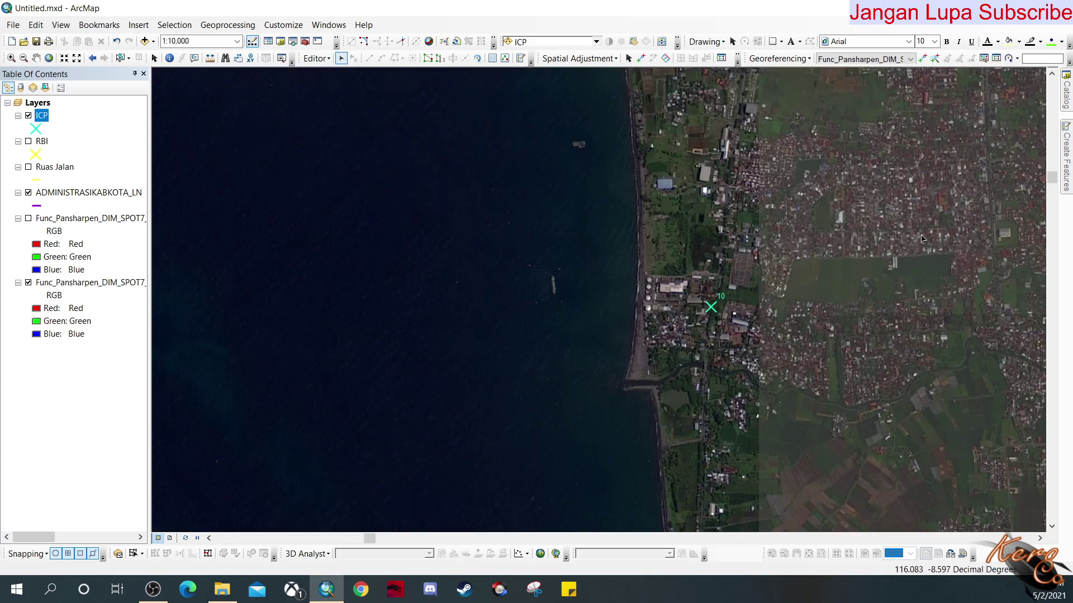
Step: Examine how ICP points 9 and 8 sit on their road junctions in the SPOT7 image
{"action": "left_click_drag", "start_coordinate": [905, 246], "coordinate": [470, 457]}
{"action": "left_click_drag", "start_coordinate": [708, 248], "coordinate": [304, 292]}
{"action": "scroll", "coordinate": [626, 426], "scroll_direction": "up", "scroll_amount": 4}
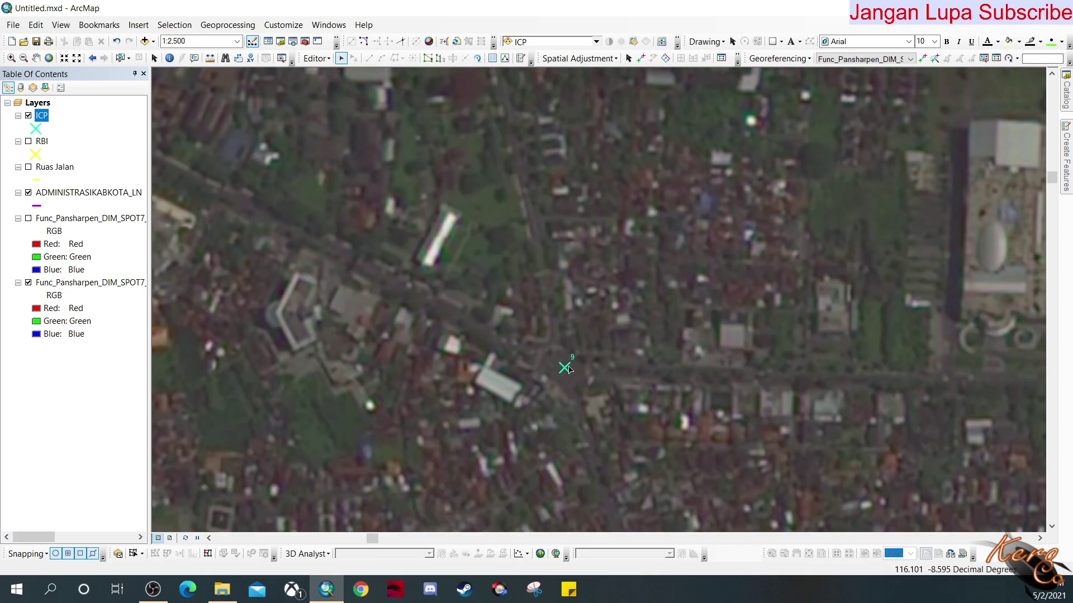
{"action": "scroll", "coordinate": [668, 385], "scroll_direction": "down", "scroll_amount": 6}
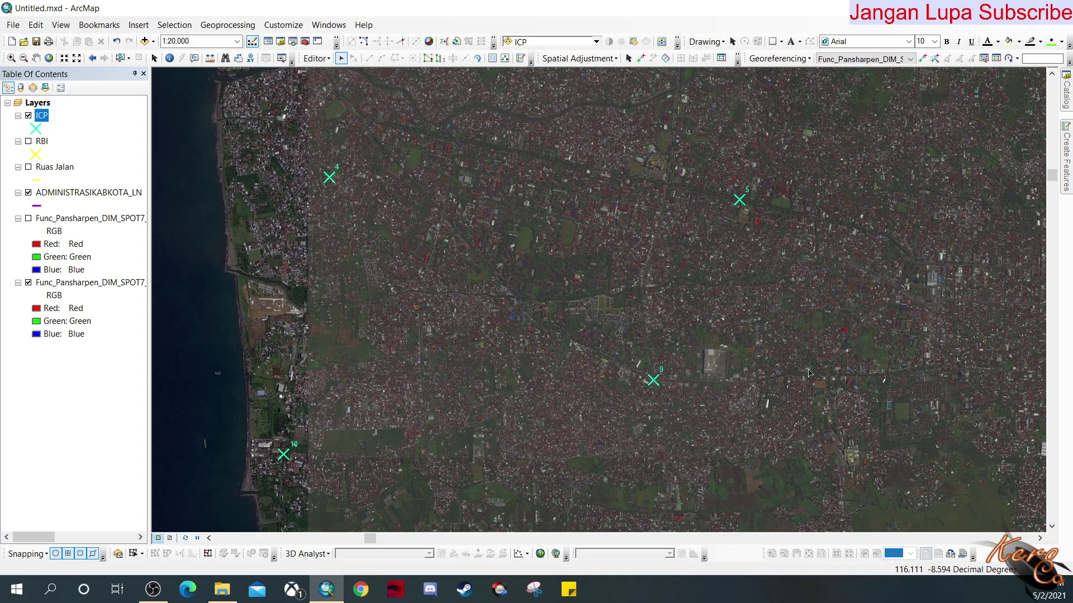
{"action": "left_click_drag", "start_coordinate": [849, 378], "coordinate": [578, 328]}
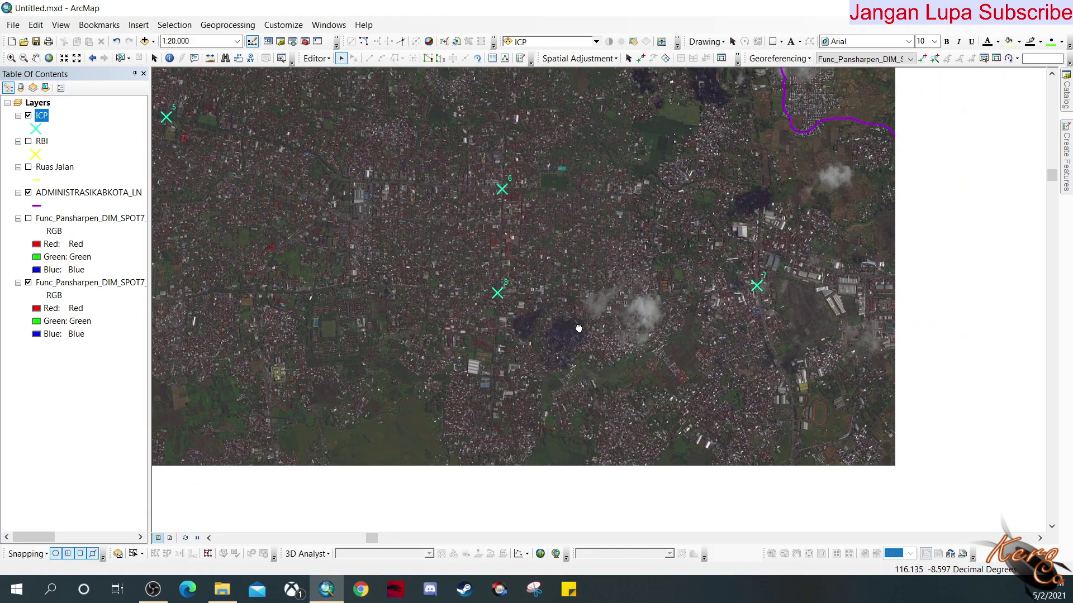
{"action": "scroll", "coordinate": [498, 295], "scroll_direction": "up", "scroll_amount": 5}
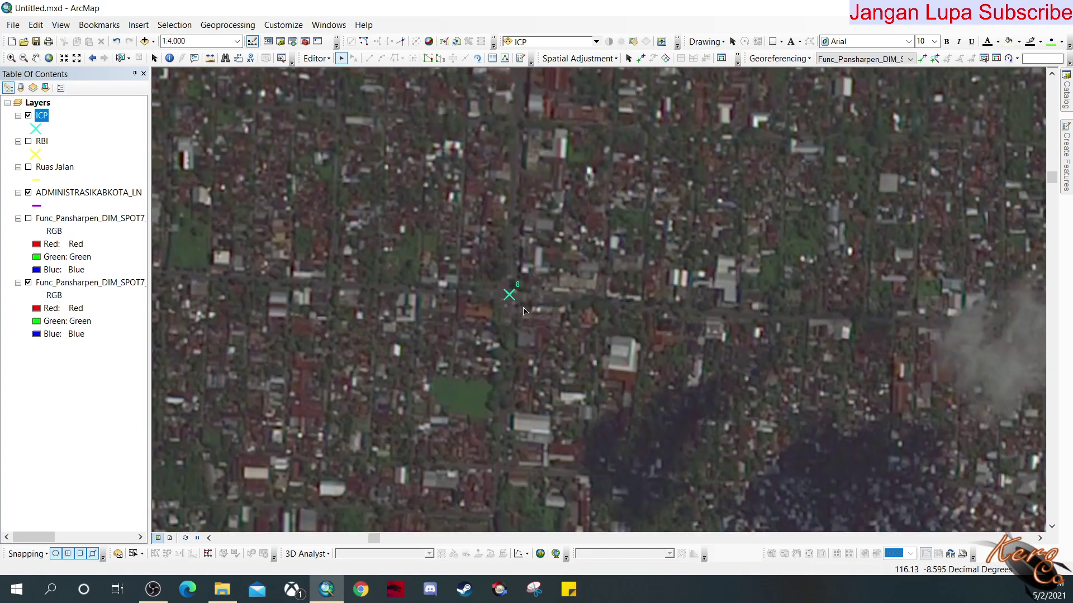
{"action": "scroll", "coordinate": [510, 297], "scroll_direction": "up", "scroll_amount": 3}
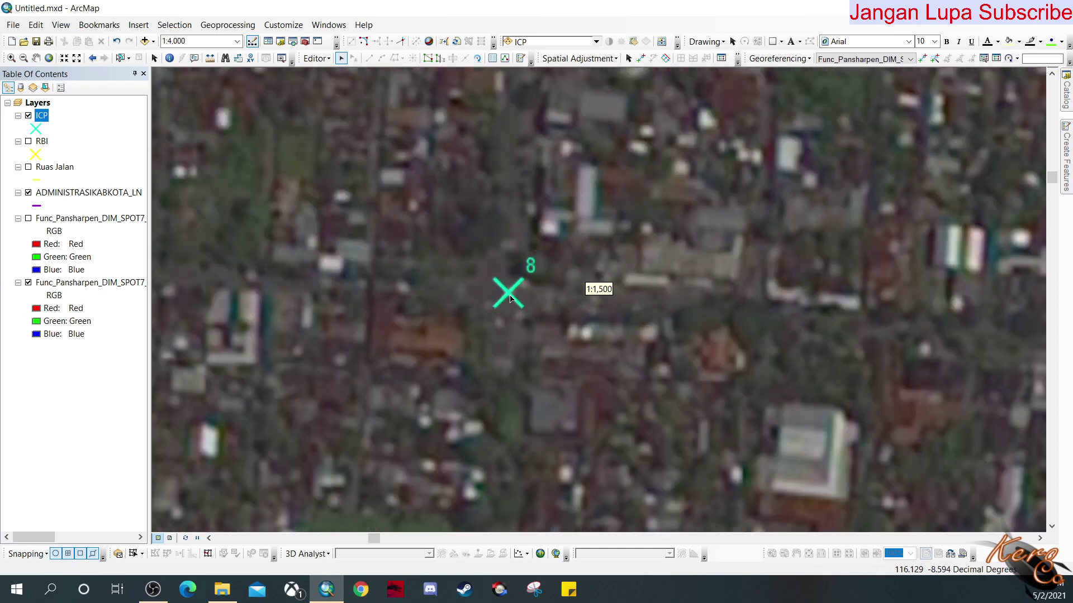
{"action": "scroll", "coordinate": [509, 297], "scroll_direction": "down", "scroll_amount": 6}
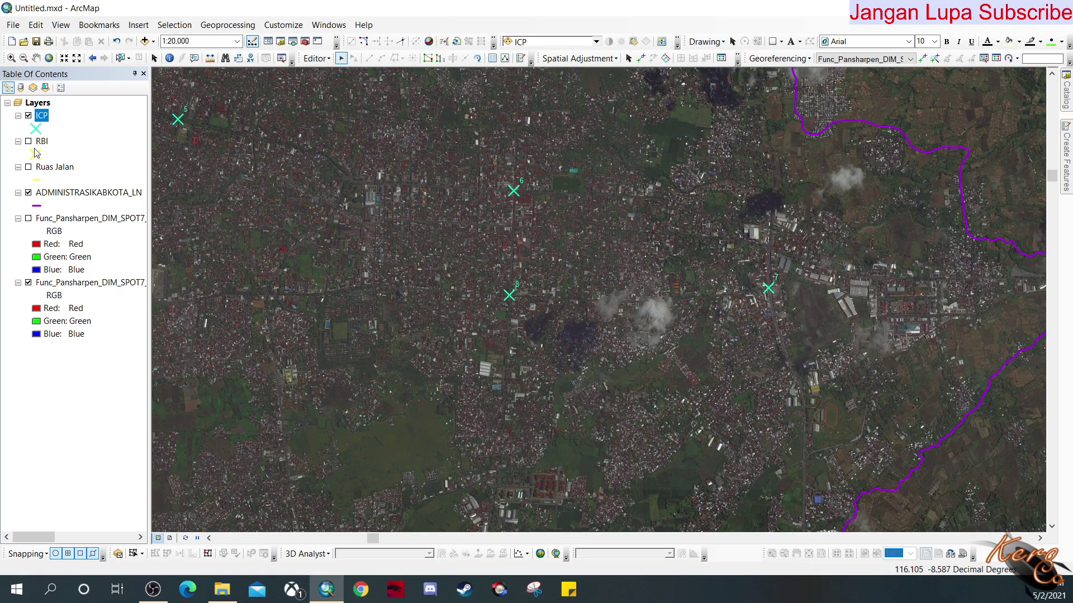
Step: Turn the RBI and Ruas Jalan layers back on and open the ICP layer's attribute table
{"action": "left_click", "coordinate": [28, 142]}
{"action": "left_click", "coordinate": [28, 167]}
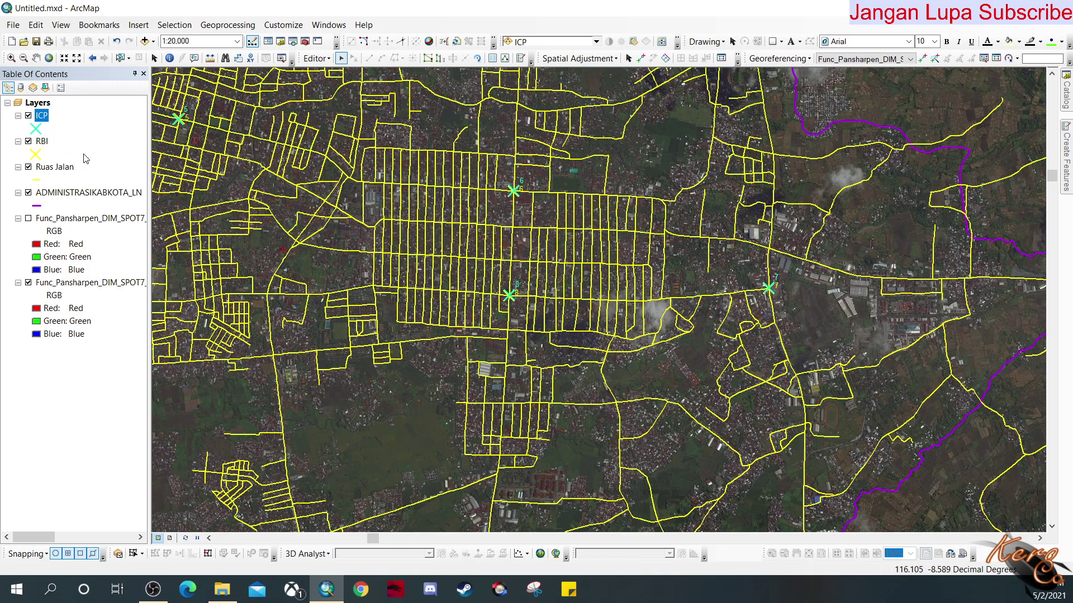
{"action": "right_click", "coordinate": [41, 115]}
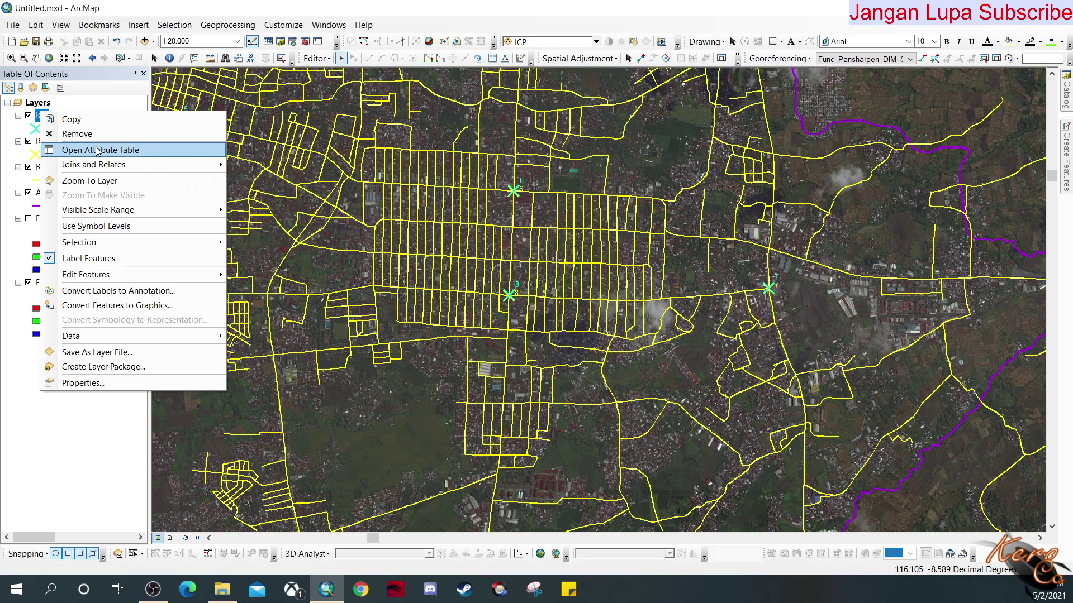
{"action": "key", "text": "Escape"}
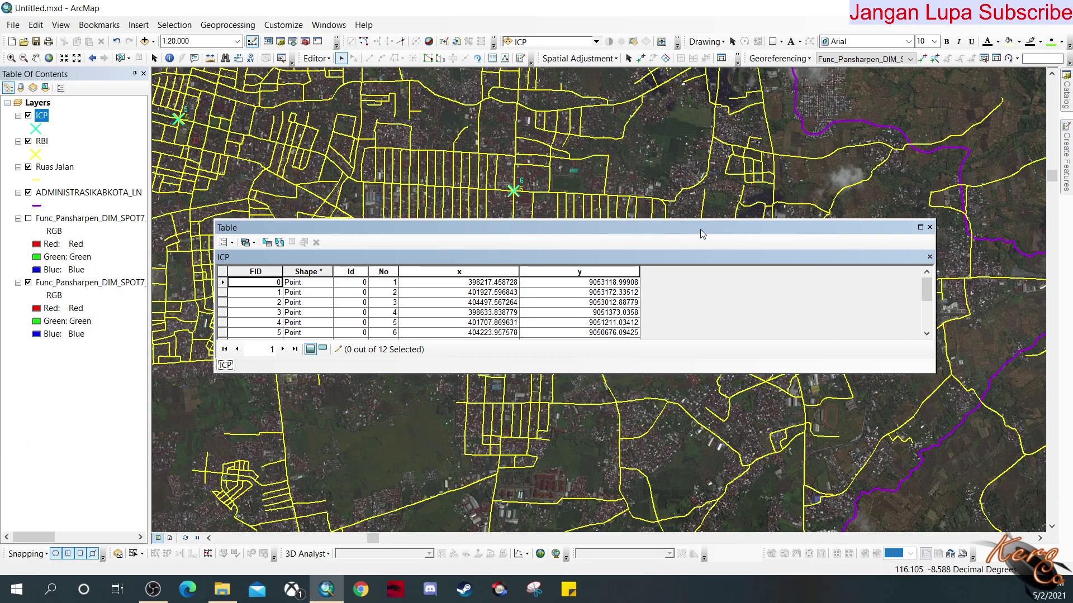
Step: Recalculate the ICP table's x field as X Coordinate of Point in meters, using the data source's WGS 1984 UTM Zone 50S
{"action": "left_click", "coordinate": [463, 271]}
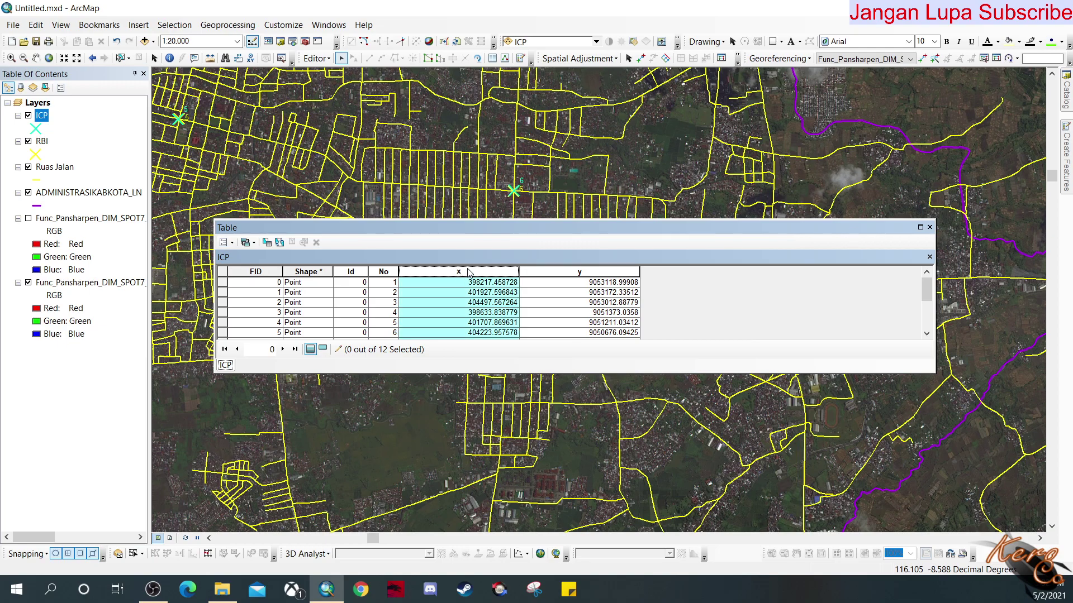
{"action": "right_click", "coordinate": [468, 272]}
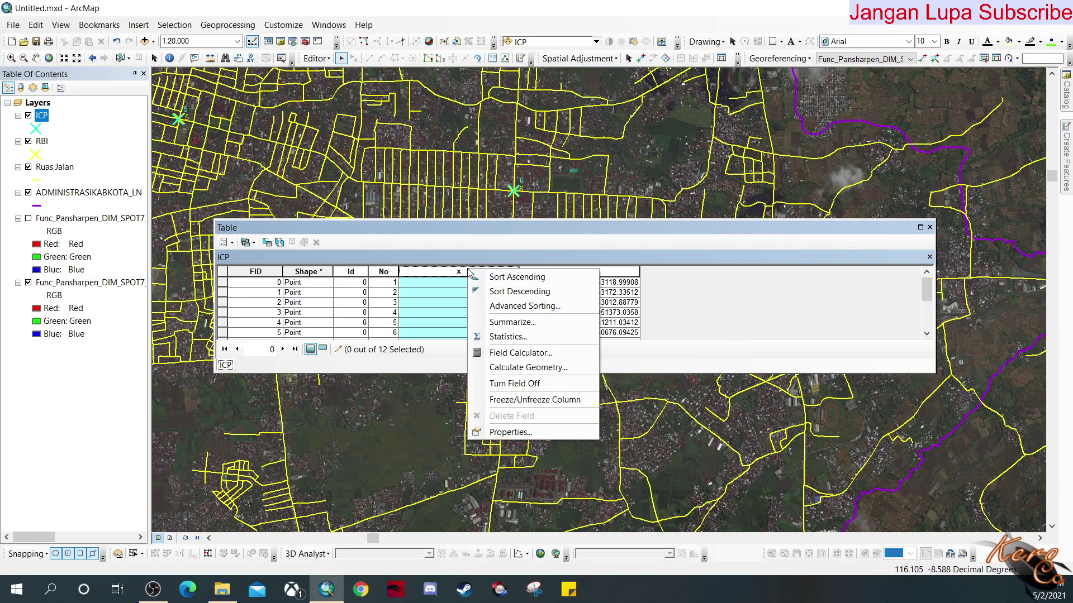
{"action": "left_click", "coordinate": [545, 368]}
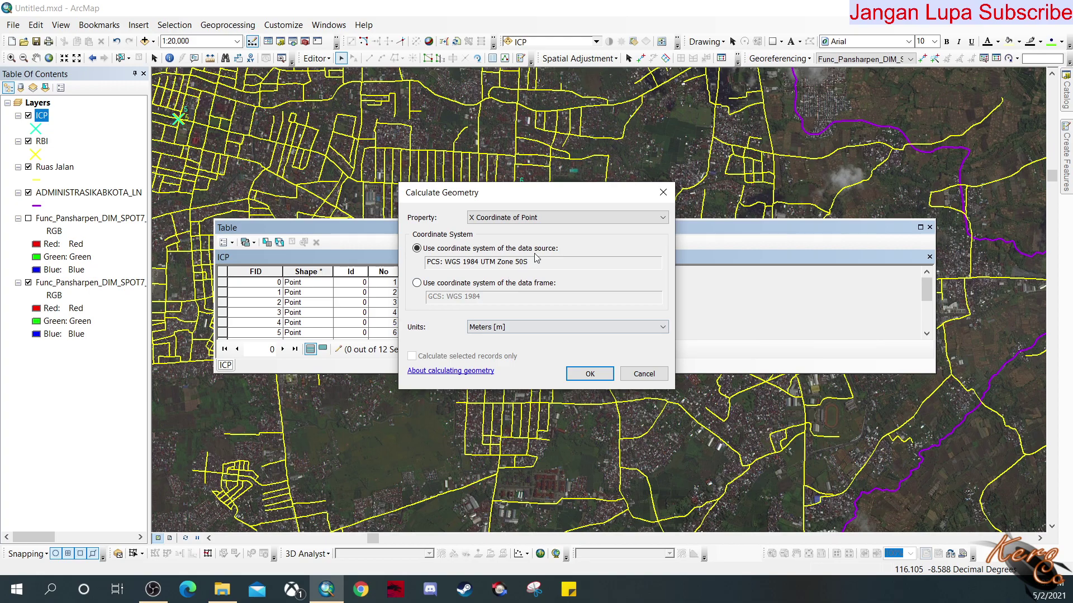
{"action": "left_click", "coordinate": [600, 377]}
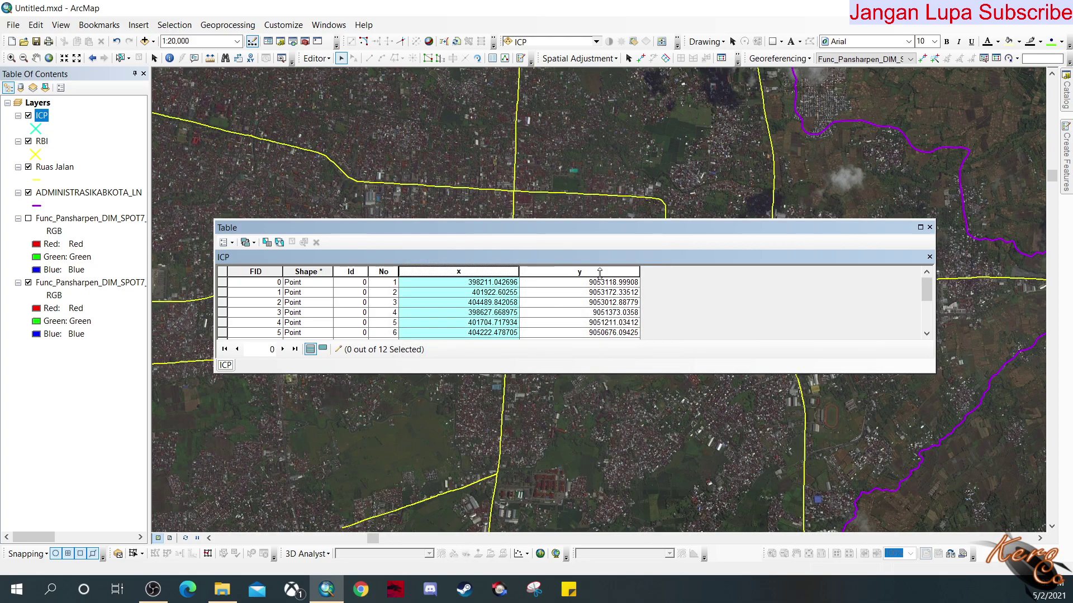
Step: Recalculate the ICP table's y field as Y Coordinate of Point in meters, using the data source's WGS 1984 UTM Zone 50S
{"action": "left_click", "coordinate": [611, 273]}
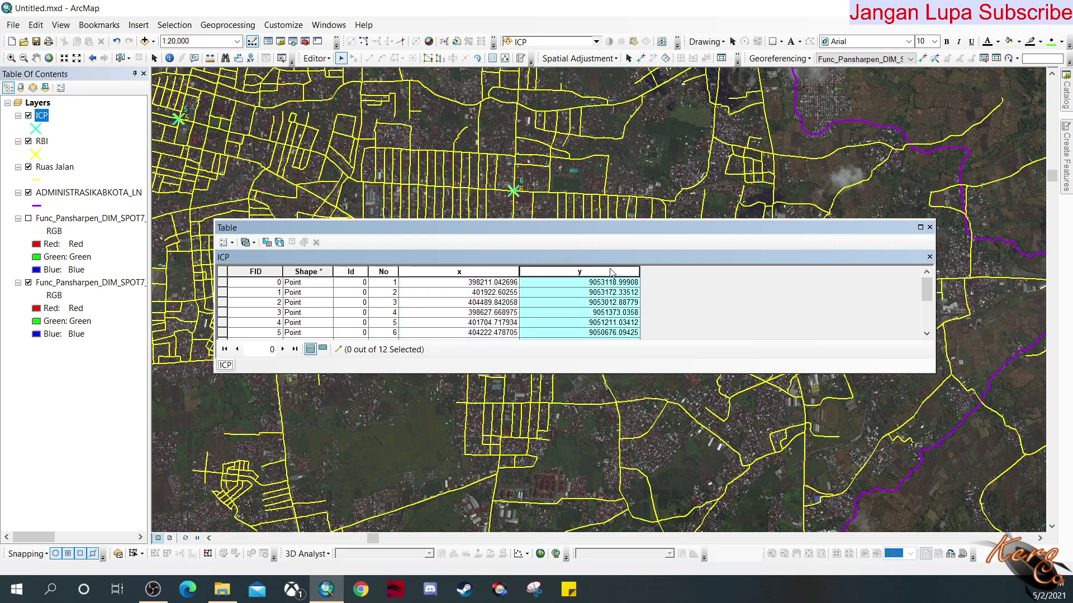
{"action": "right_click", "coordinate": [611, 272]}
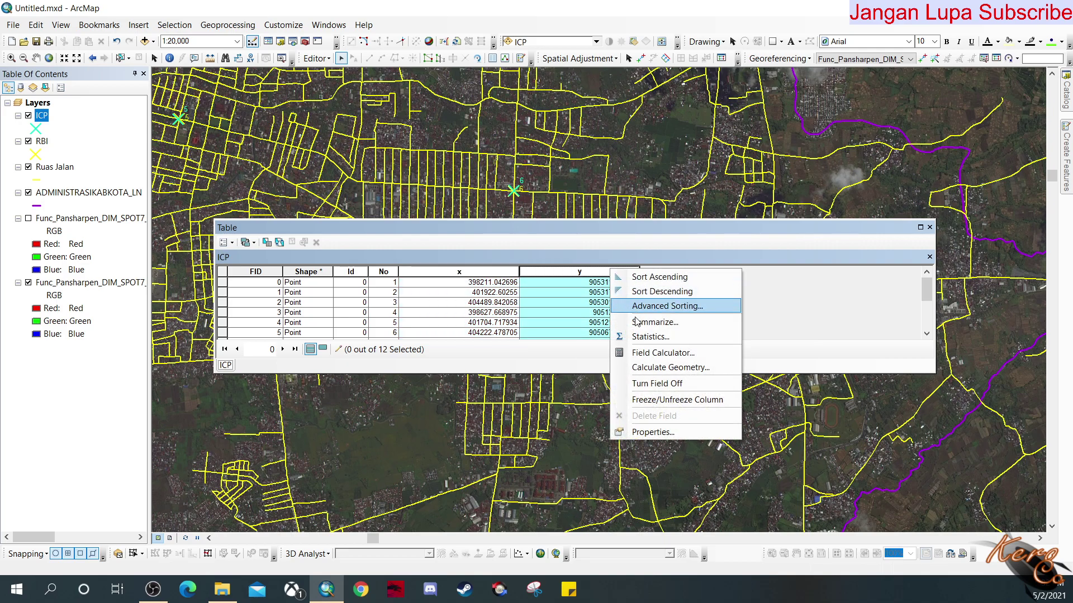
{"action": "left_click", "coordinate": [681, 372]}
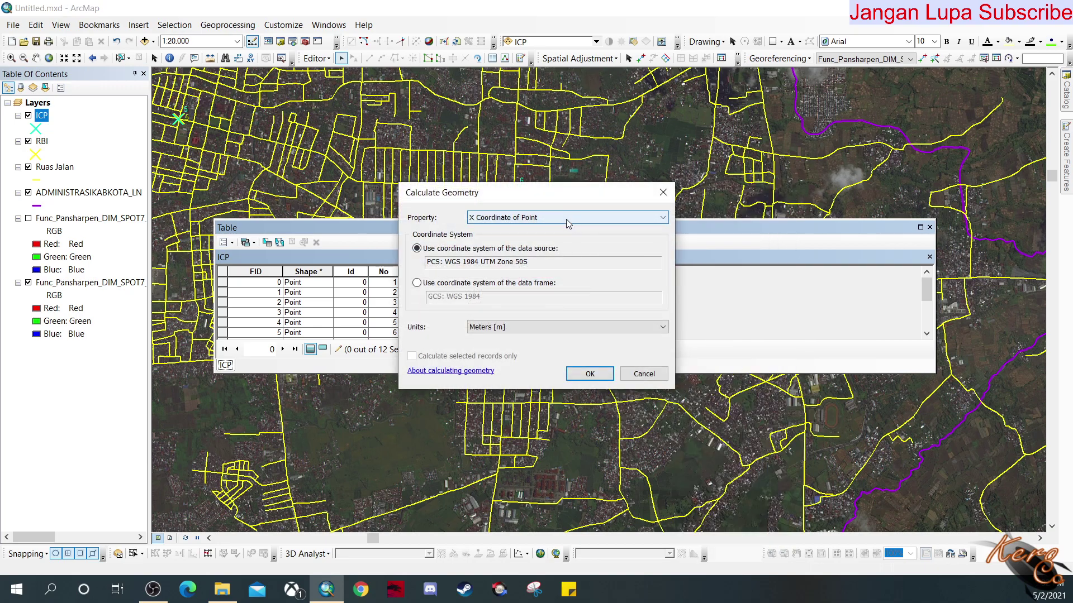
{"action": "left_click", "coordinate": [565, 219]}
{"action": "left_click", "coordinate": [531, 238]}
{"action": "left_click", "coordinate": [580, 375]}
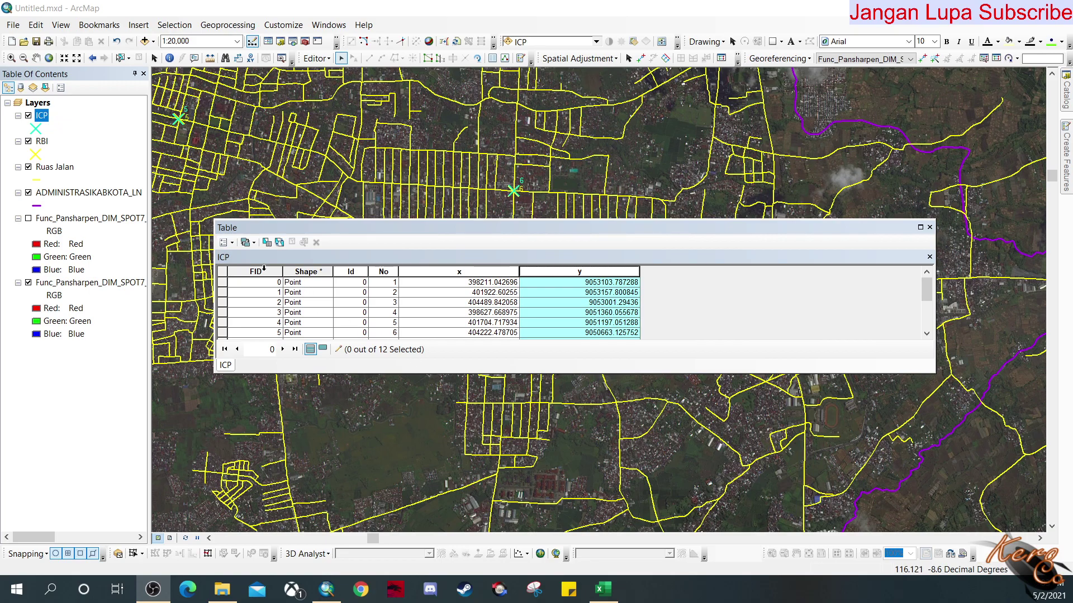
Step: Save the recalculated coordinates of the ICP layer and end the editing session
{"action": "left_click", "coordinate": [230, 243]}
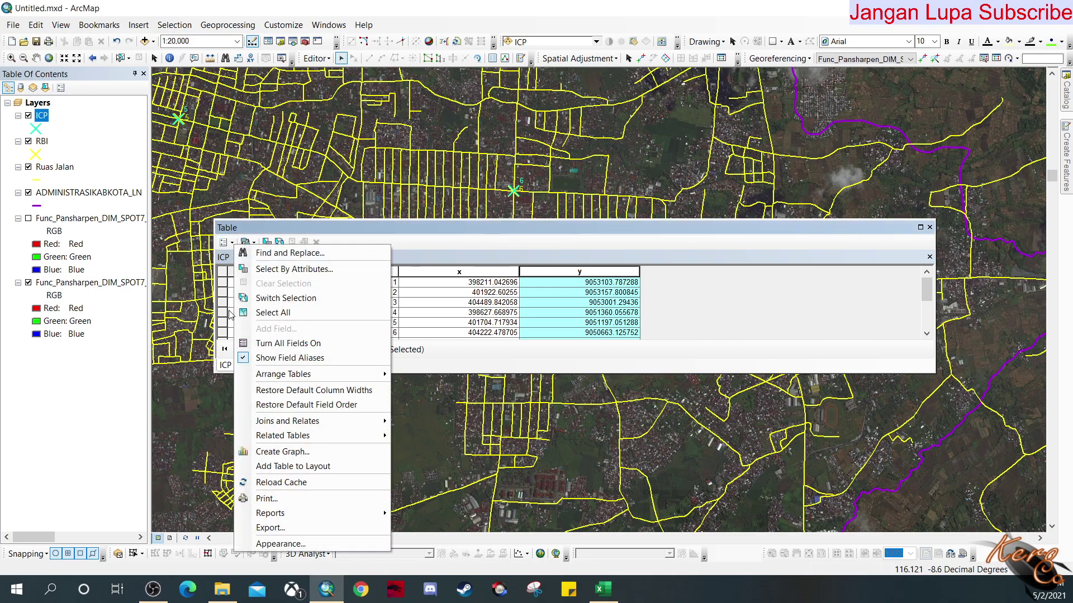
{"action": "left_click", "coordinate": [275, 312]}
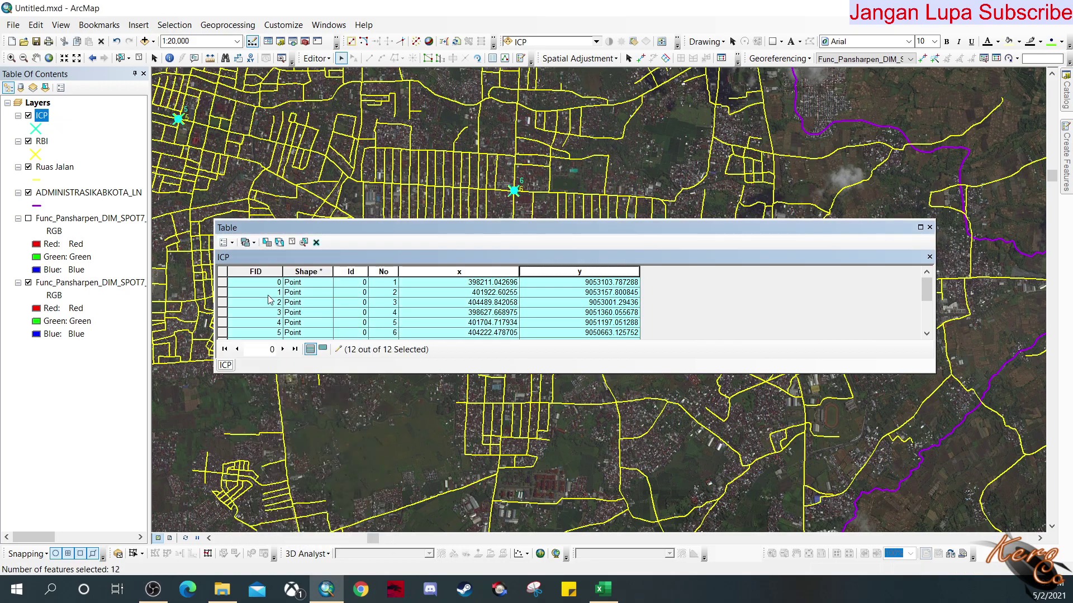
{"action": "left_click", "coordinate": [316, 58]}
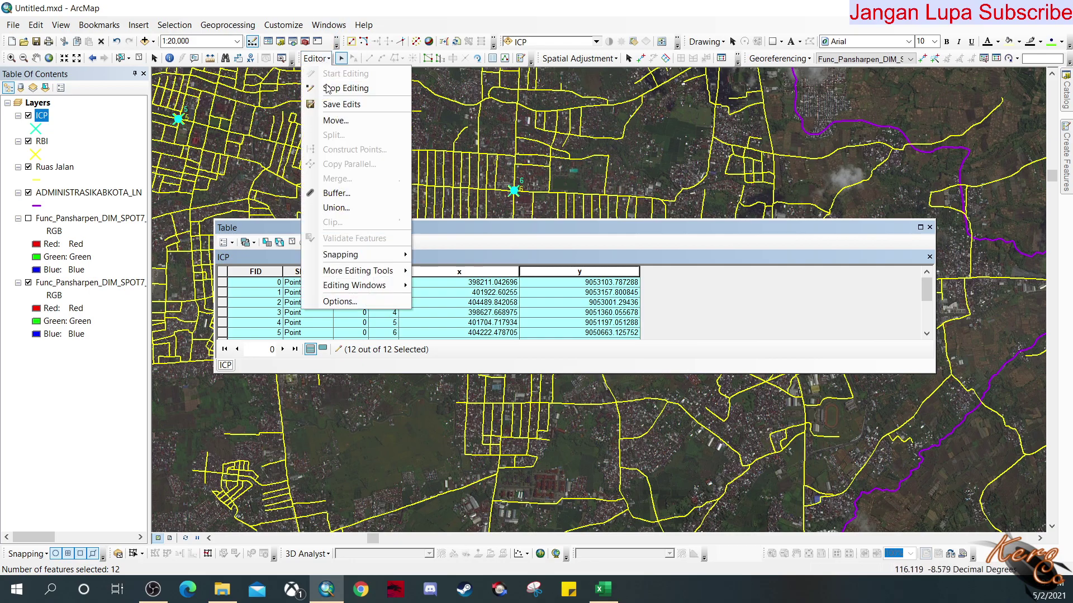
{"action": "left_click", "coordinate": [329, 104]}
{"action": "left_click", "coordinate": [316, 58]}
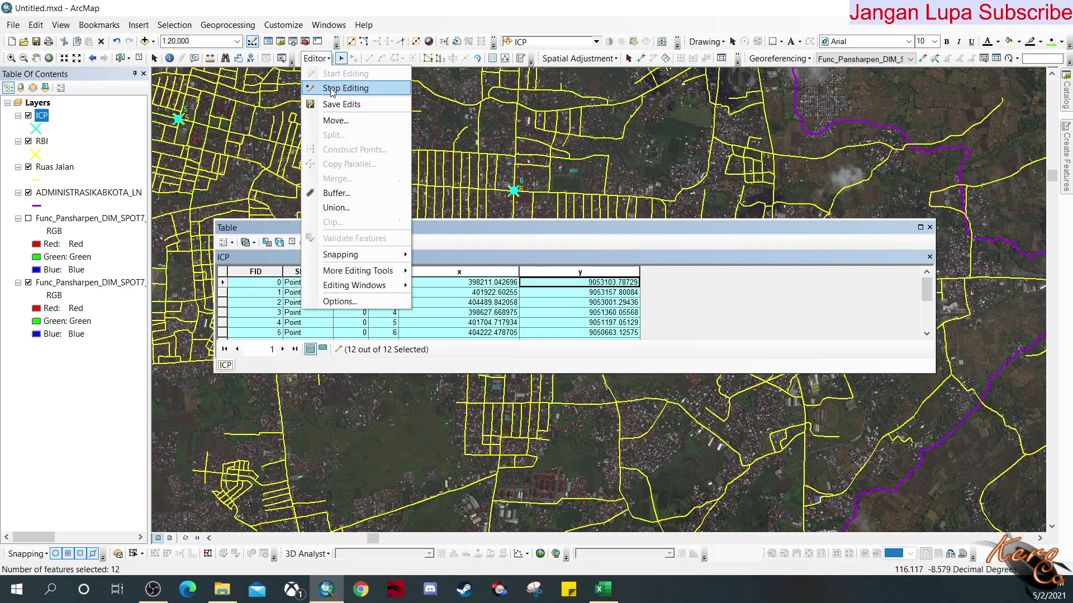
{"action": "left_click", "coordinate": [341, 87]}
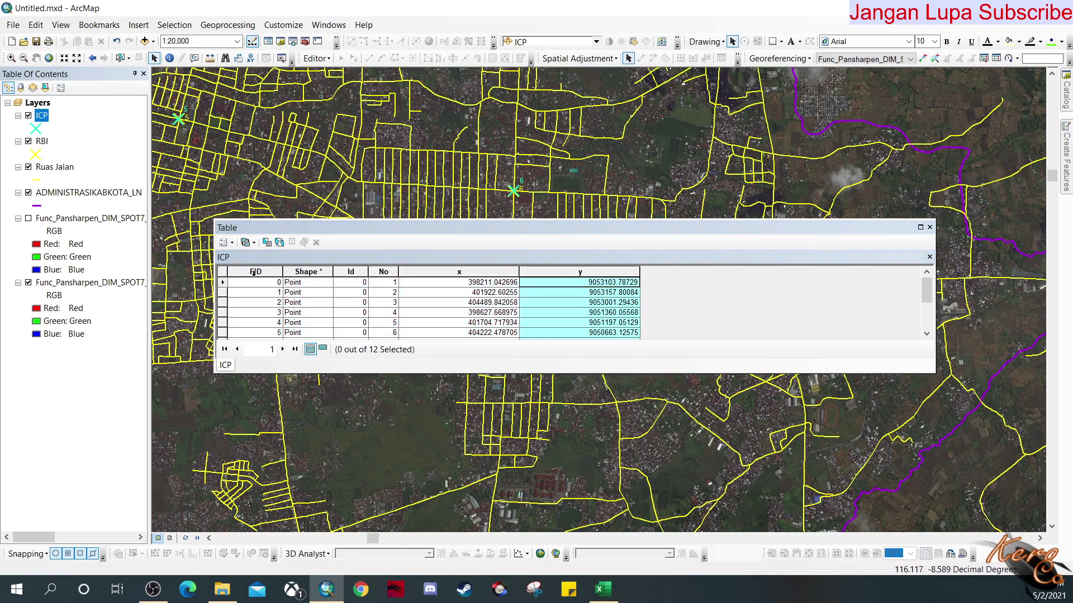
Step: Select all records in the ICP attribute table and copy them
{"action": "left_click", "coordinate": [224, 242]}
{"action": "left_click", "coordinate": [274, 309]}
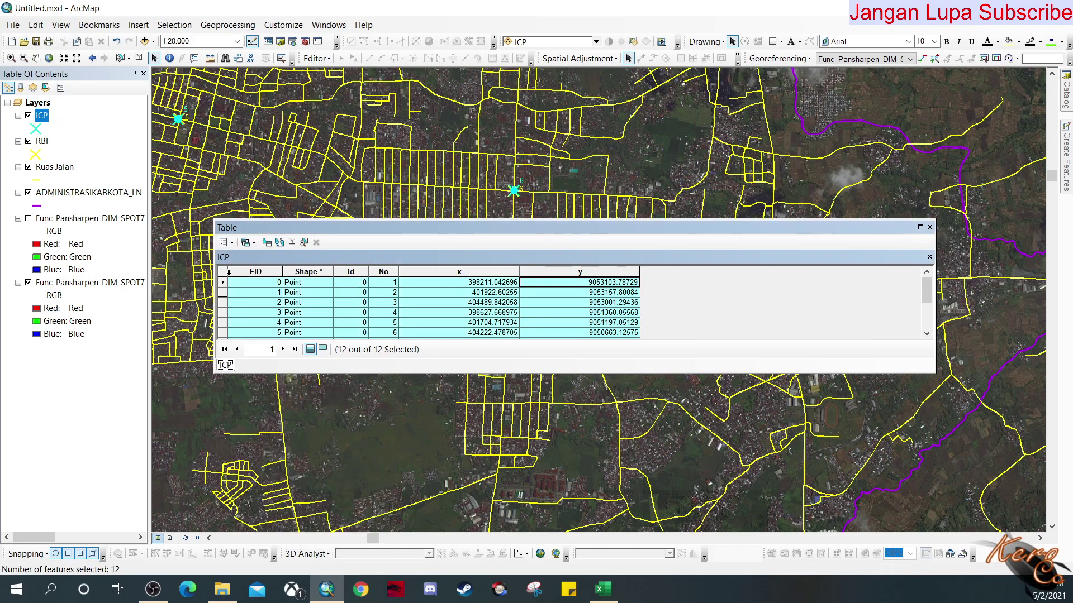
{"action": "left_click", "coordinate": [224, 275]}
{"action": "right_click", "coordinate": [224, 280]}
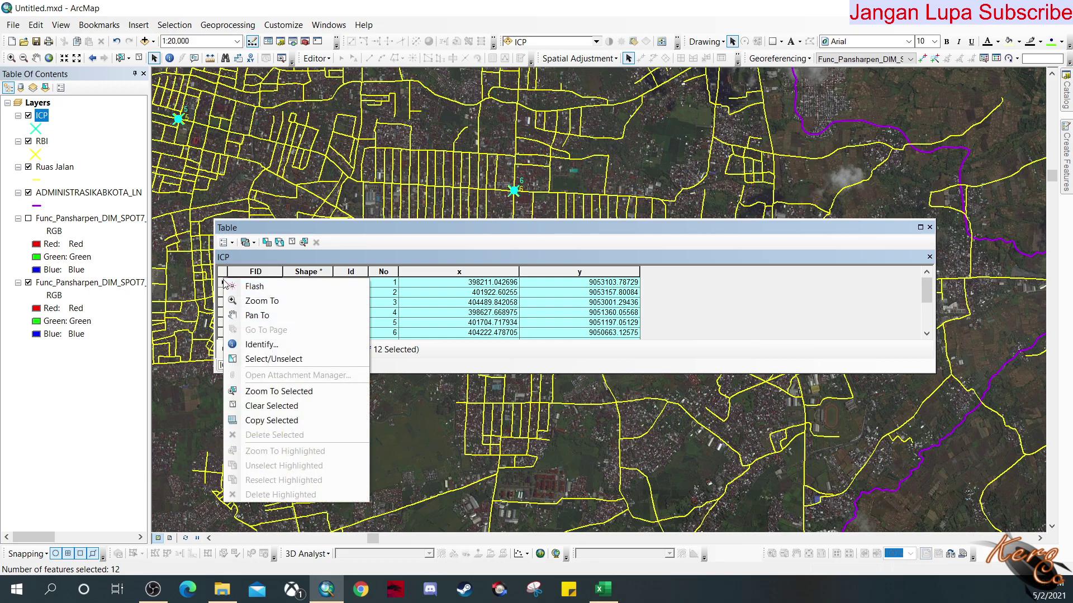
{"action": "left_click", "coordinate": [285, 420]}
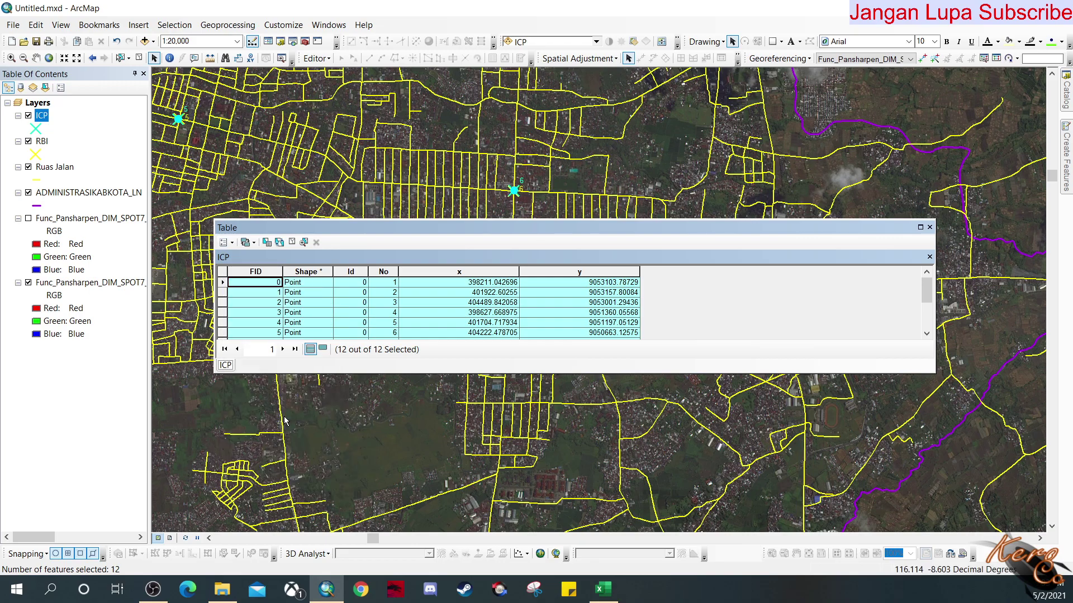
Step: Switch to the UjiAkurasi_.xlsx workbook in Excel and paste the copied records over the ICP sheet's table, starting at cell C4
{"action": "left_click", "coordinate": [609, 598]}
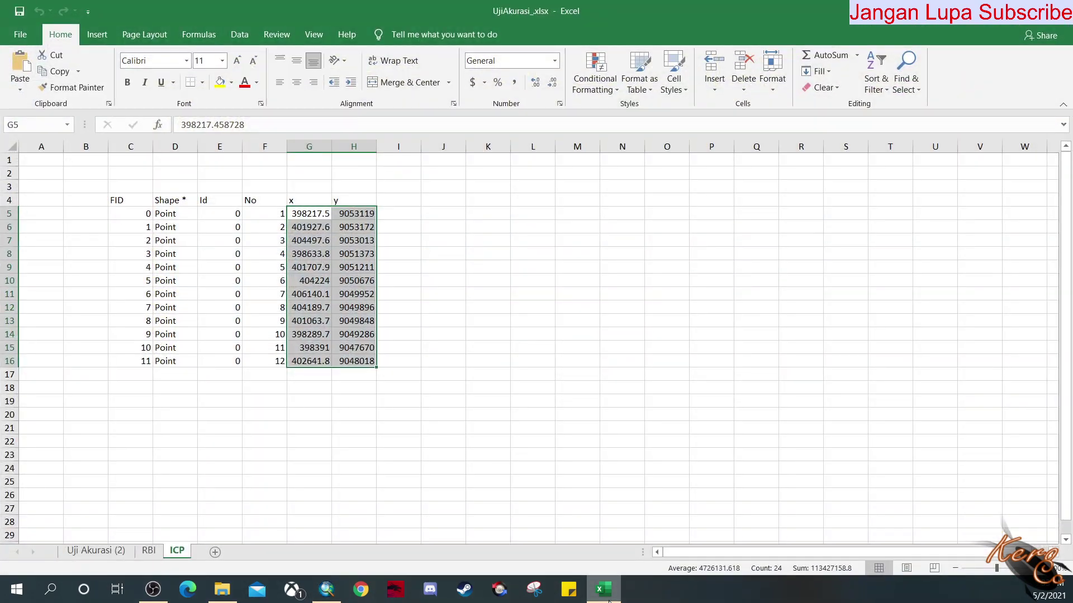
{"action": "left_click", "coordinate": [141, 199]}
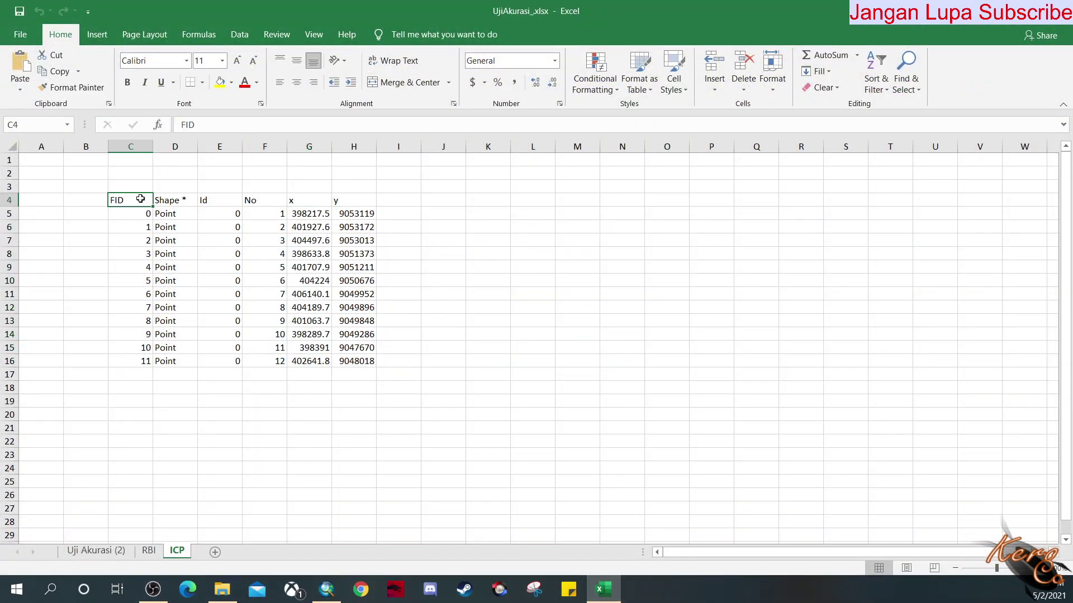
{"action": "key", "text": "ctrl+v"}
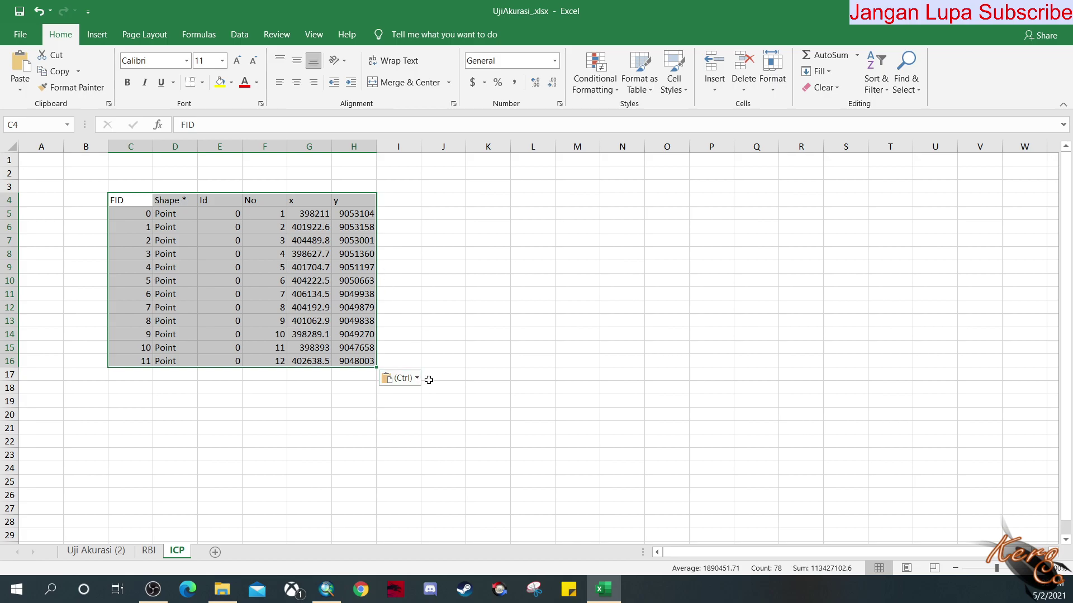
{"action": "left_click", "coordinate": [448, 384]}
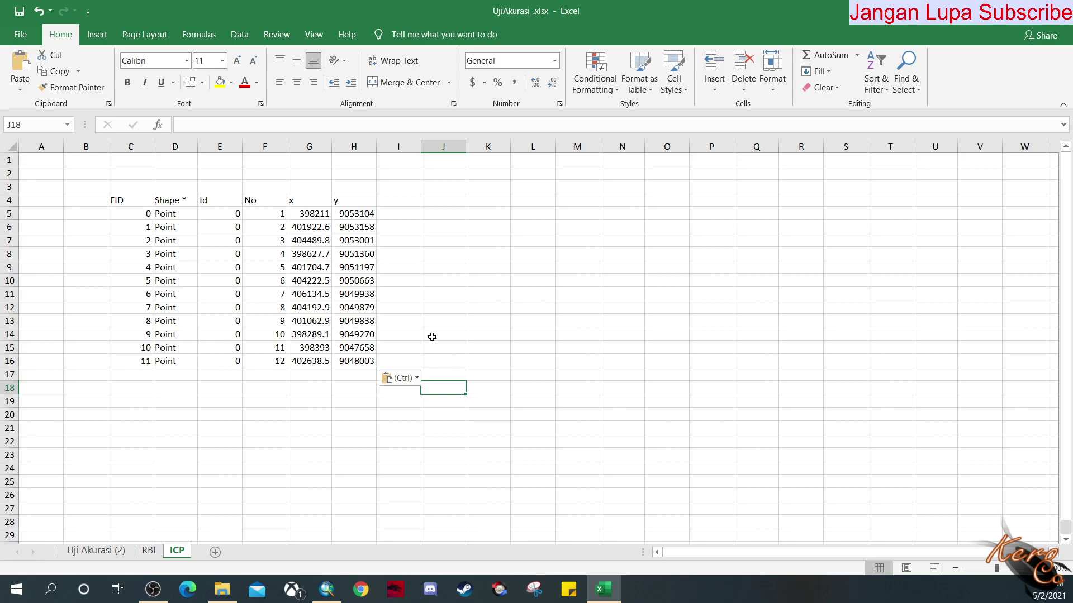
Step: Widen the ICP sheet's x and y columns to fit their full coordinates
{"action": "left_click_drag", "start_coordinate": [332, 145], "coordinate": [356, 145]}
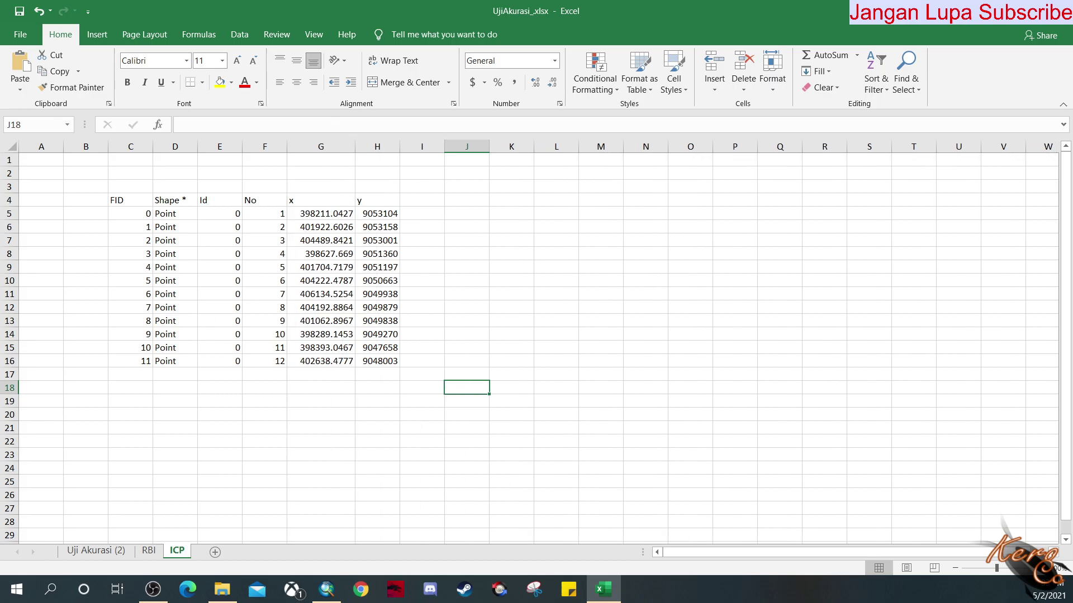
{"action": "key", "text": "alt+Tab"}
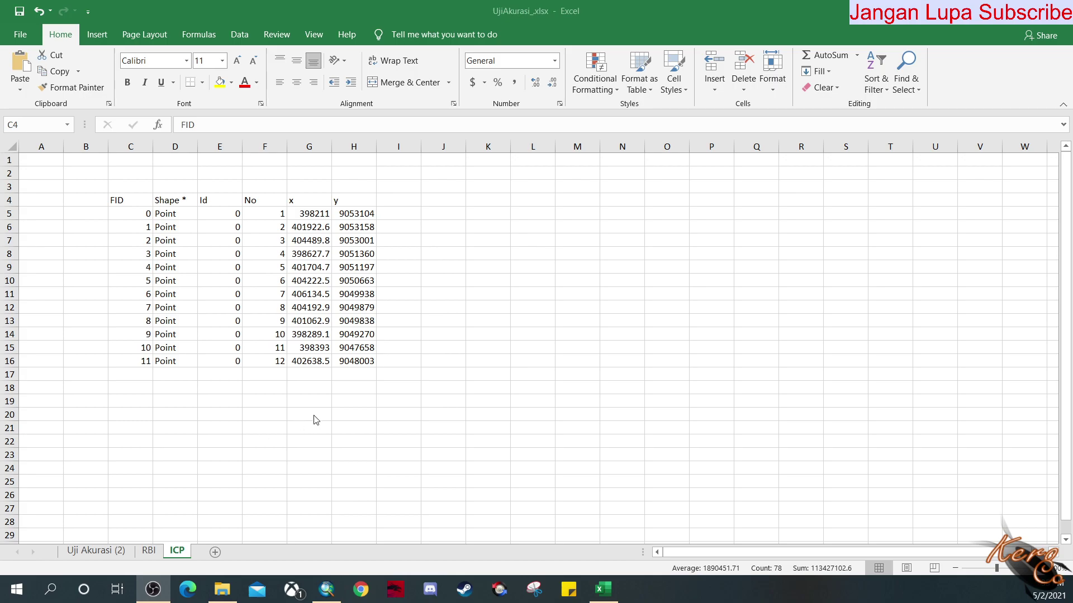
{"action": "key", "text": "alt+Tab"}
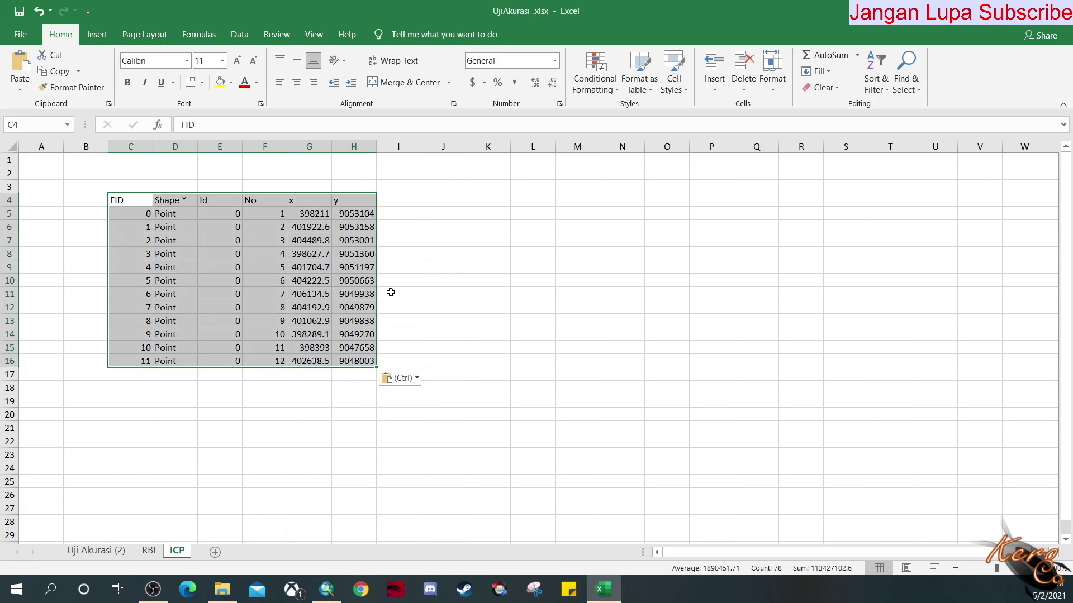
{"action": "double_click", "coordinate": [332, 141]}
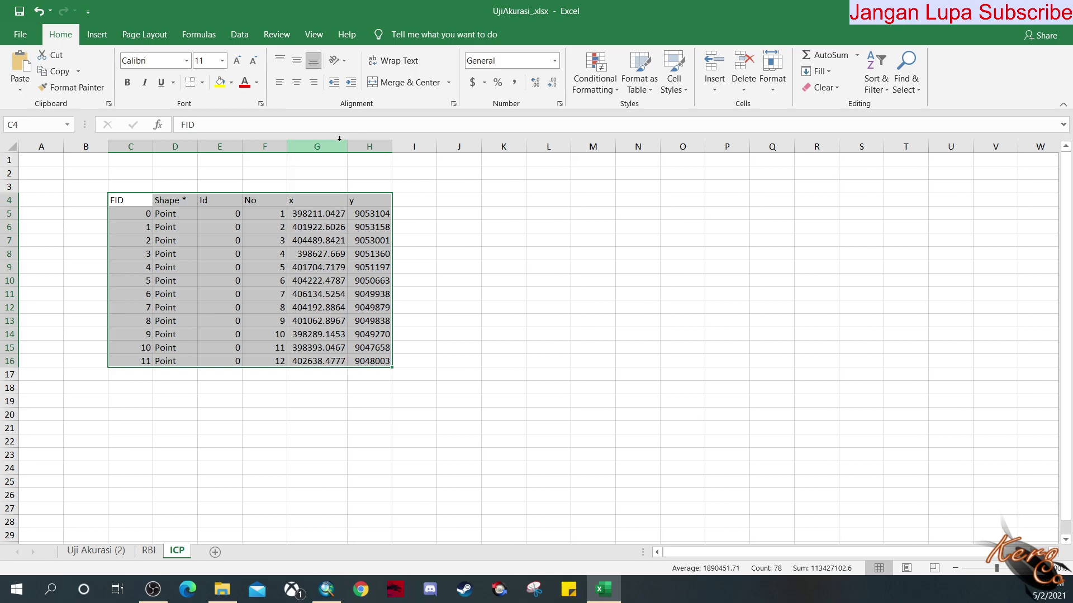
{"action": "double_click", "coordinate": [393, 142]}
{"action": "left_click", "coordinate": [469, 360]}
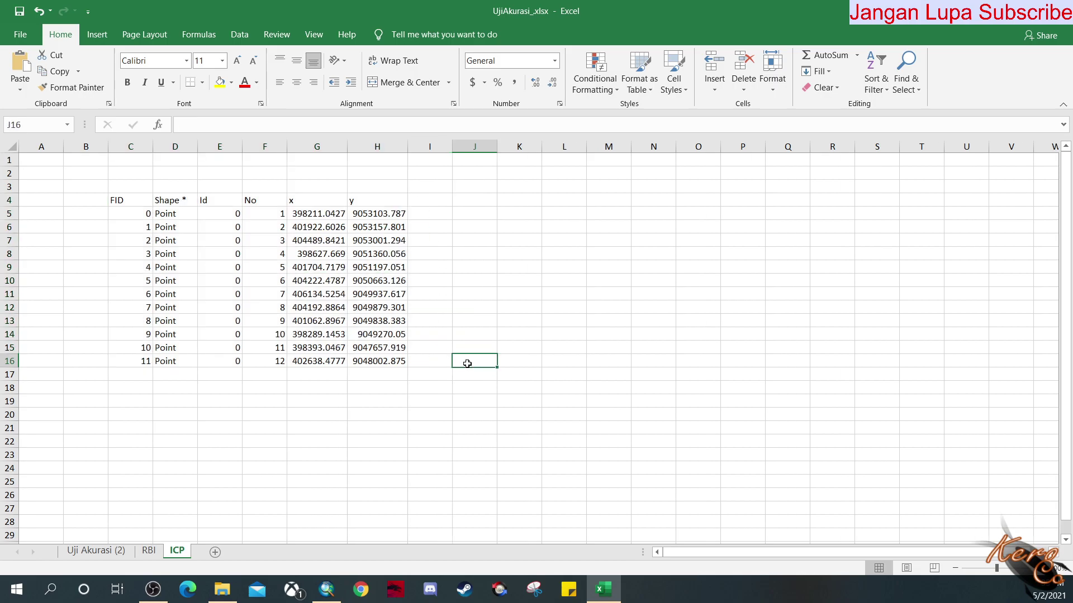
Step: Copy the ICP sheet's coordinates in G5:H16 and paste them as values into G7:H18 of the Uji Akurasi (2) sheet
{"action": "left_click_drag", "start_coordinate": [311, 214], "coordinate": [391, 362]}
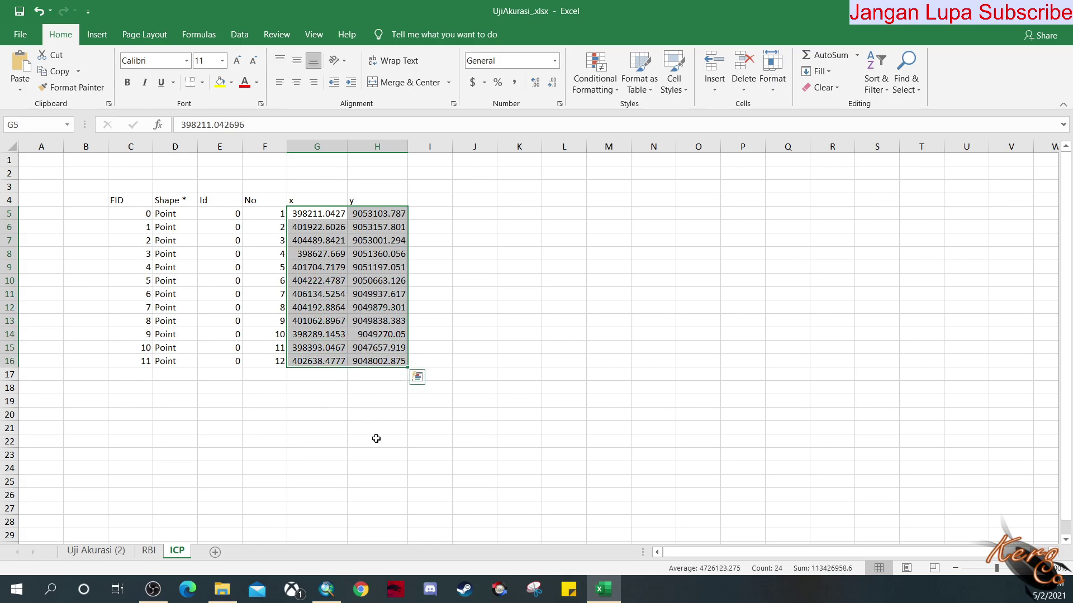
{"action": "key", "text": "ctrl+c"}
{"action": "left_click", "coordinate": [104, 551]}
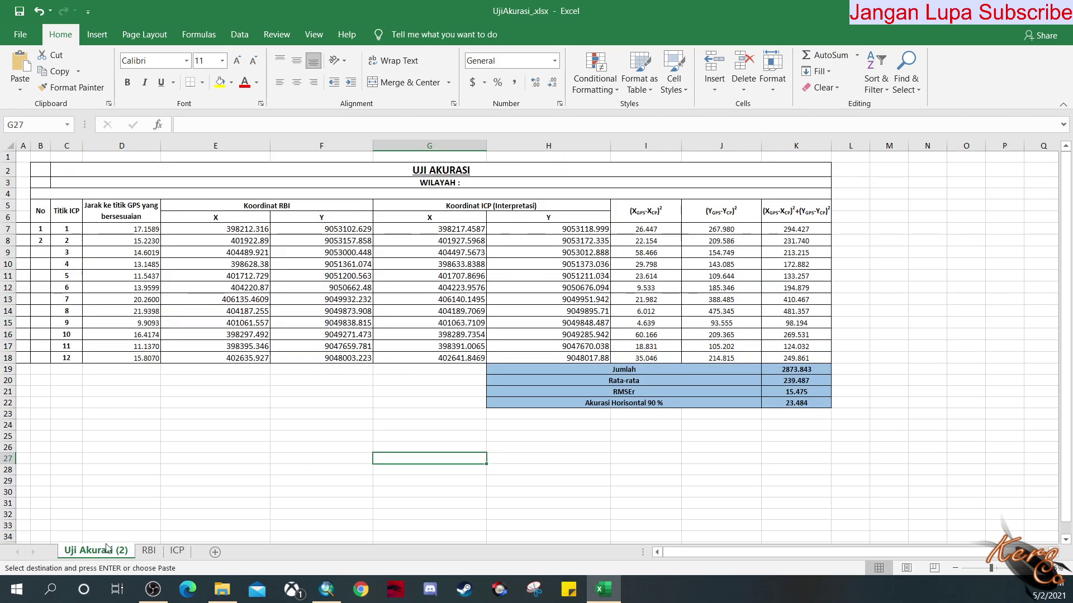
{"action": "left_click", "coordinate": [424, 228]}
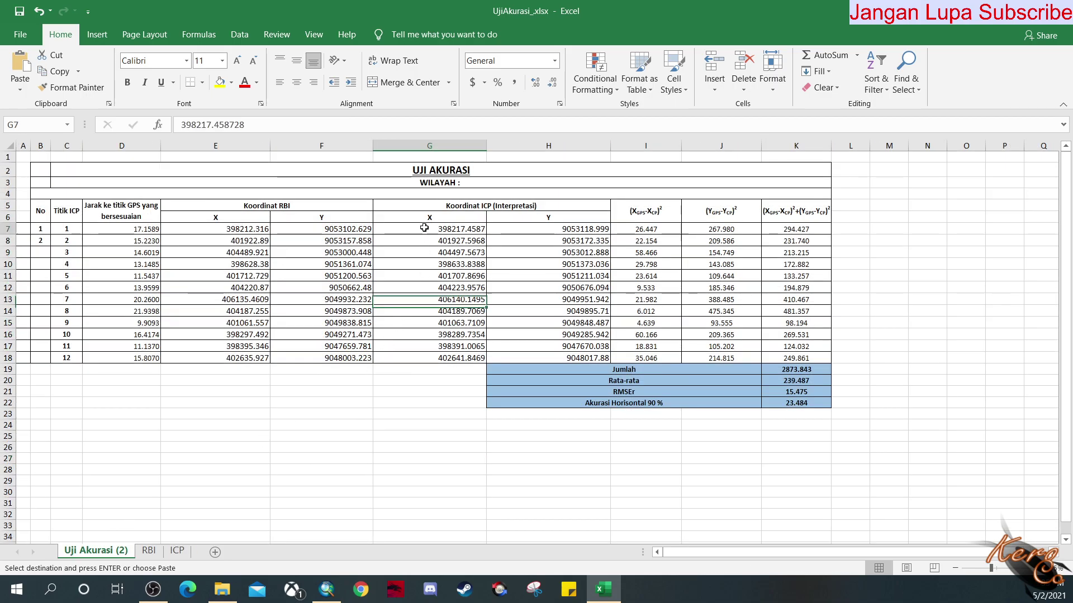
{"action": "left_click_drag", "start_coordinate": [432, 227], "coordinate": [532, 351]}
{"action": "key", "text": "ctrl+v"}
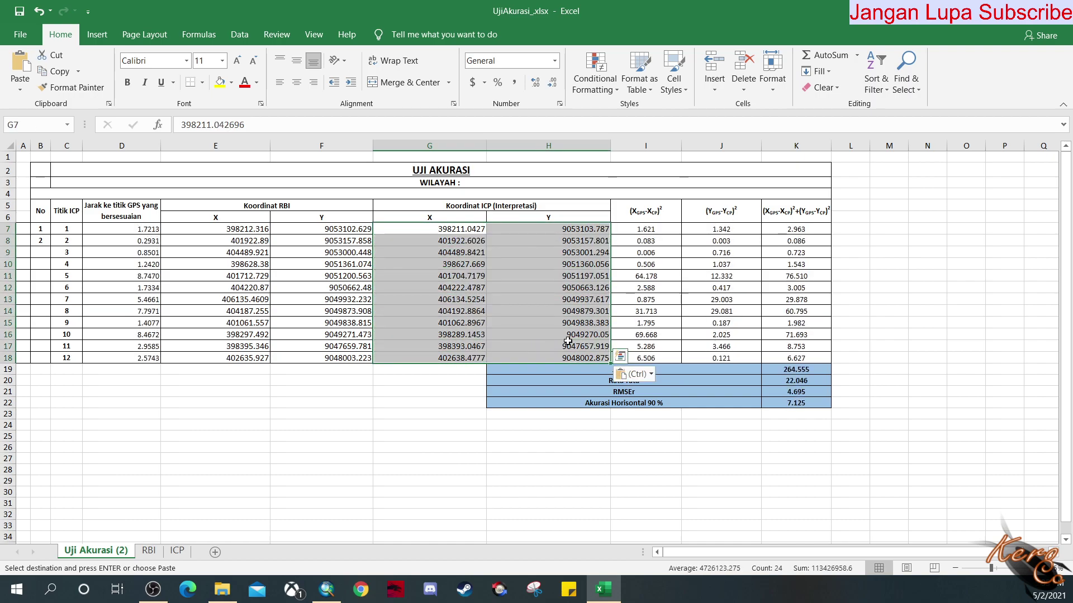
{"action": "left_click", "coordinate": [649, 374]}
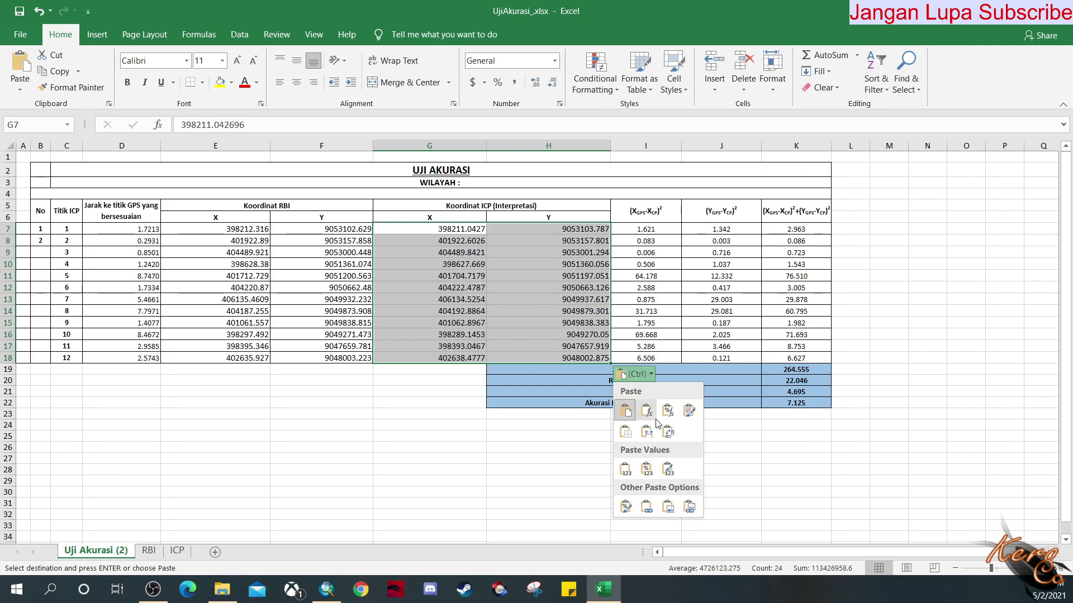
{"action": "left_click", "coordinate": [627, 474]}
Step: Examine the recalculated squared differences, RMSEr and Akurasi Horisontal 90 % in the Uji Akurasi (2) sheet
{"action": "left_click", "coordinate": [352, 426]}
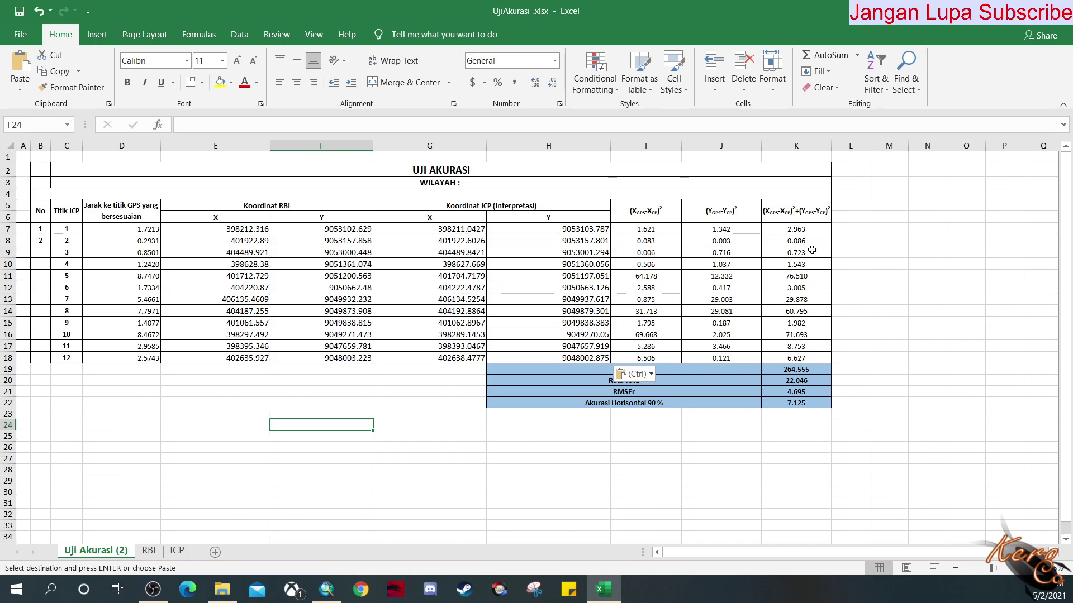
{"action": "left_click", "coordinate": [875, 394]}
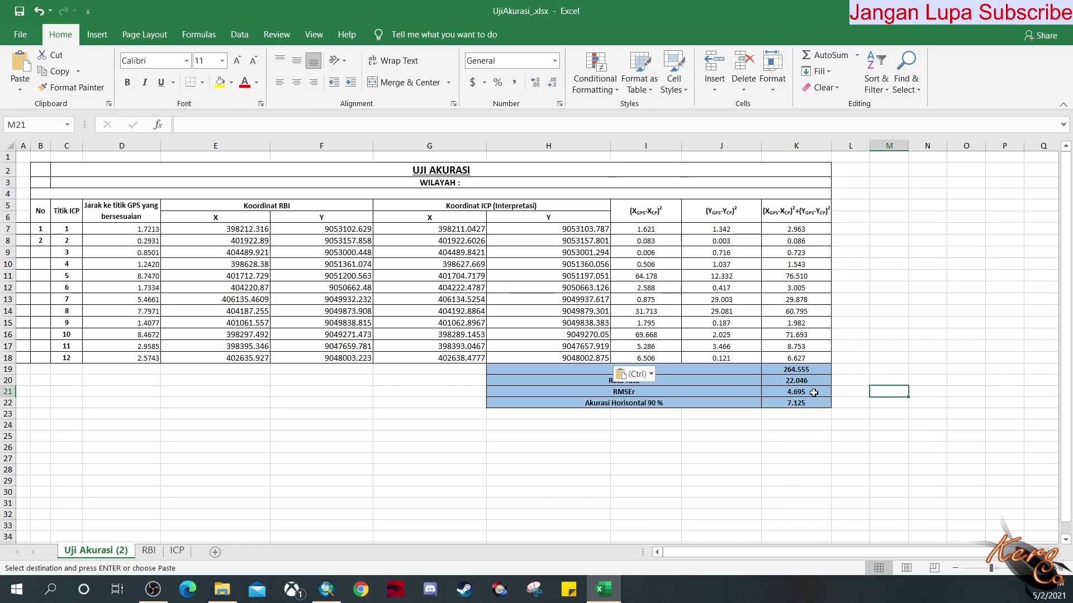
{"action": "left_click", "coordinate": [810, 403]}
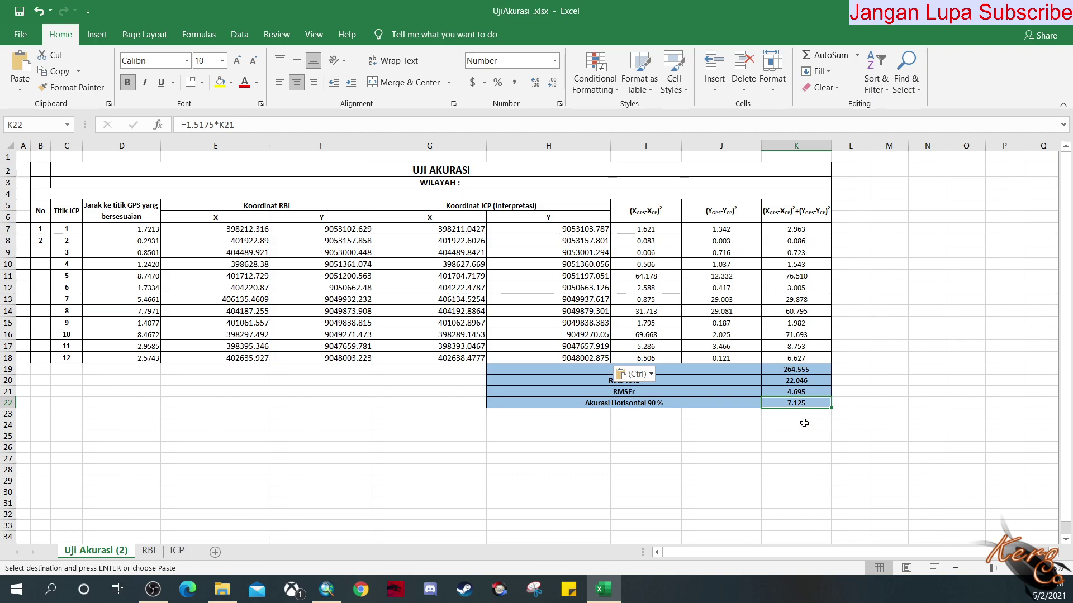
{"action": "left_click", "coordinate": [804, 423]}
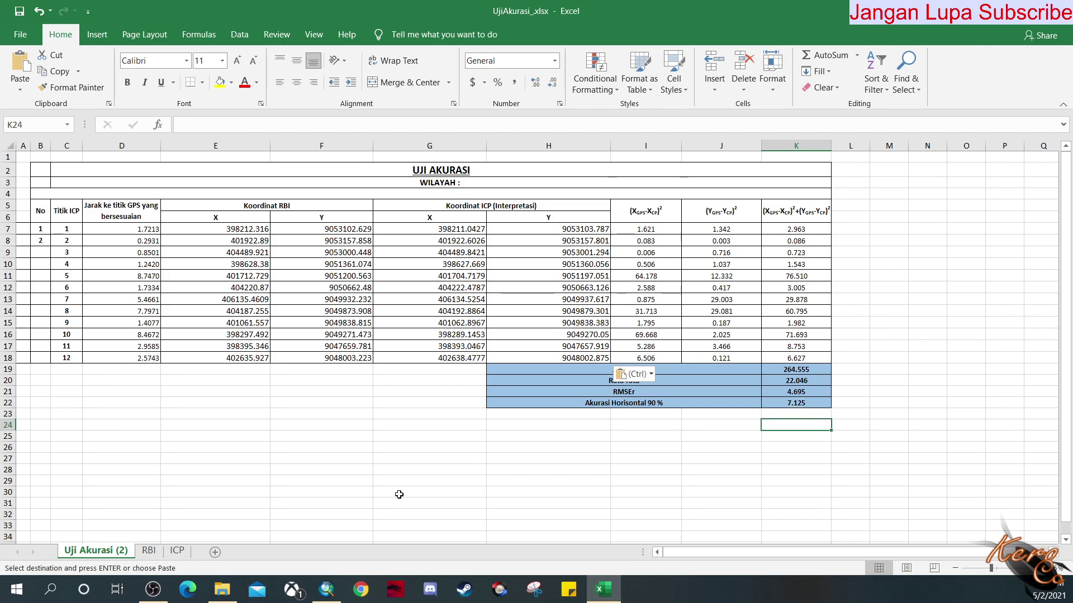
{"action": "left_click", "coordinate": [367, 466]}
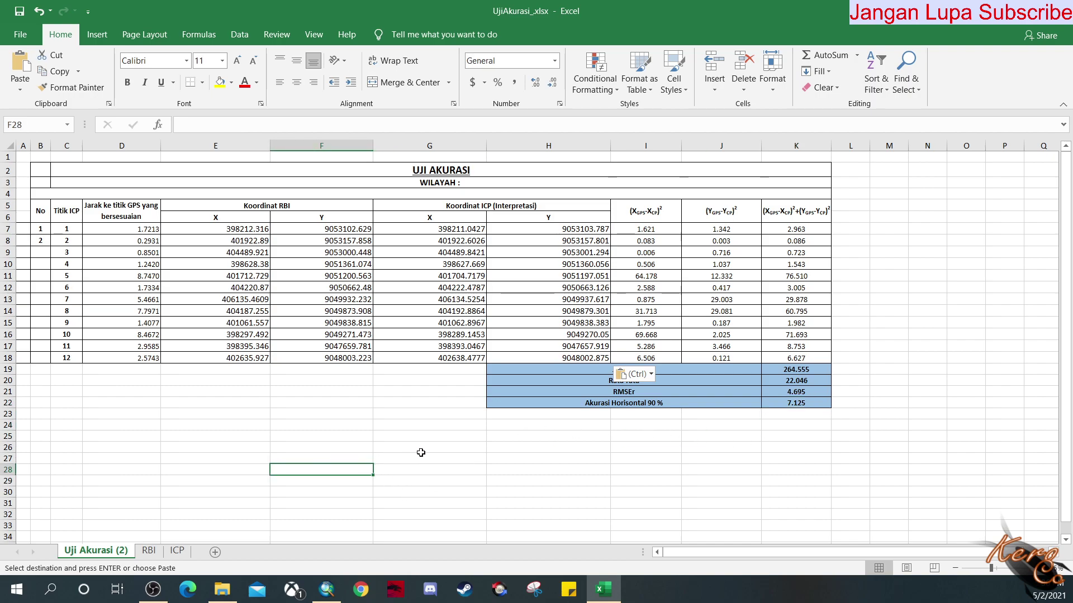
Step: Undo and redo the pasted ICP coordinates to compare the horizontal accuracy before and after rectification
{"action": "key", "text": "ctrl+z"}
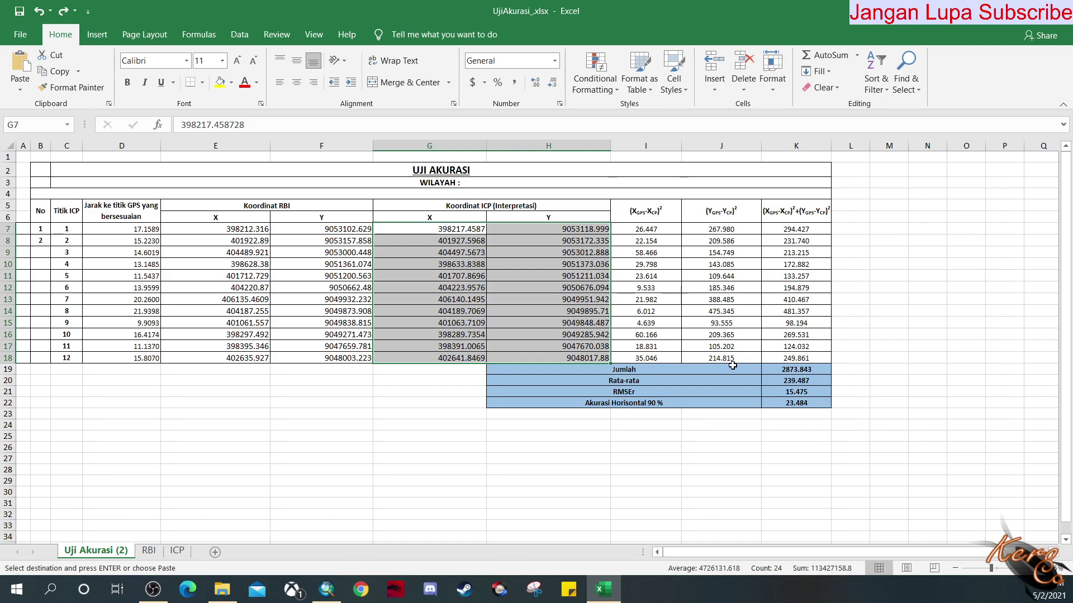
{"action": "left_click", "coordinate": [63, 13]}
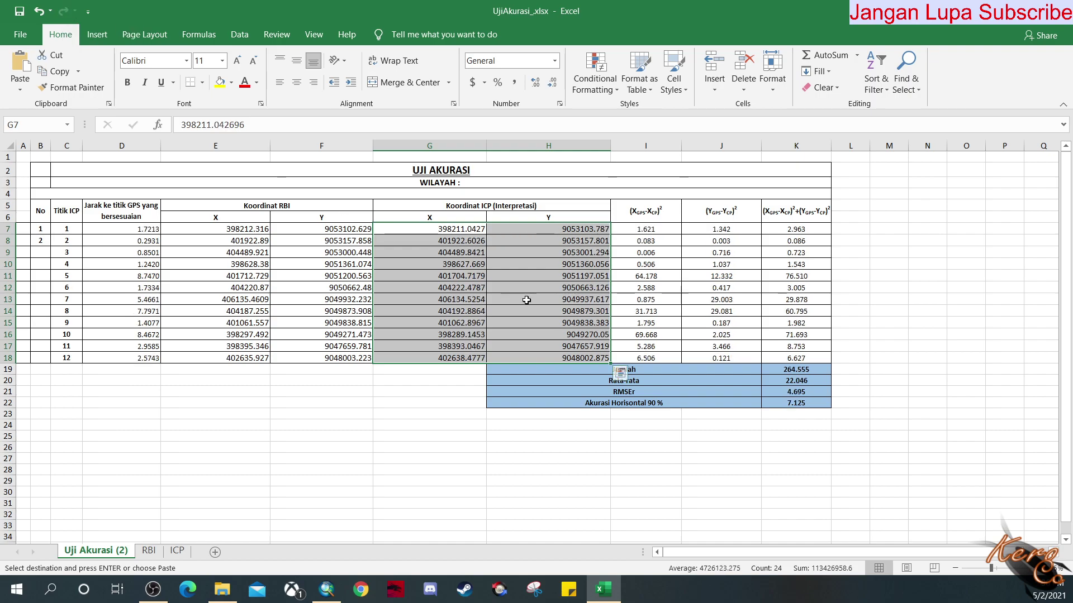
{"action": "left_click", "coordinate": [820, 405]}
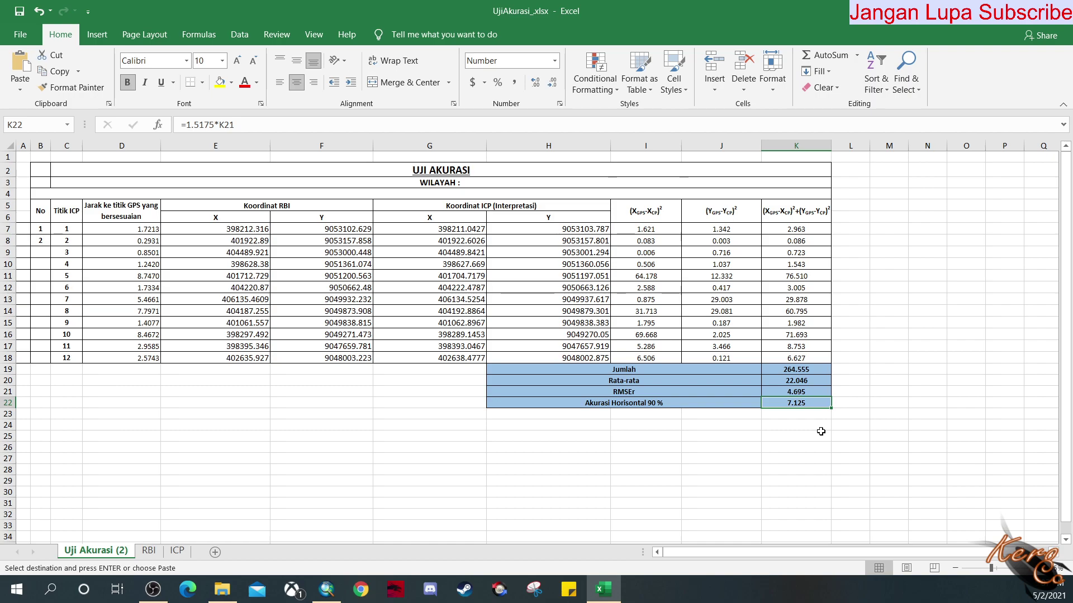
{"action": "left_click", "coordinate": [444, 458]}
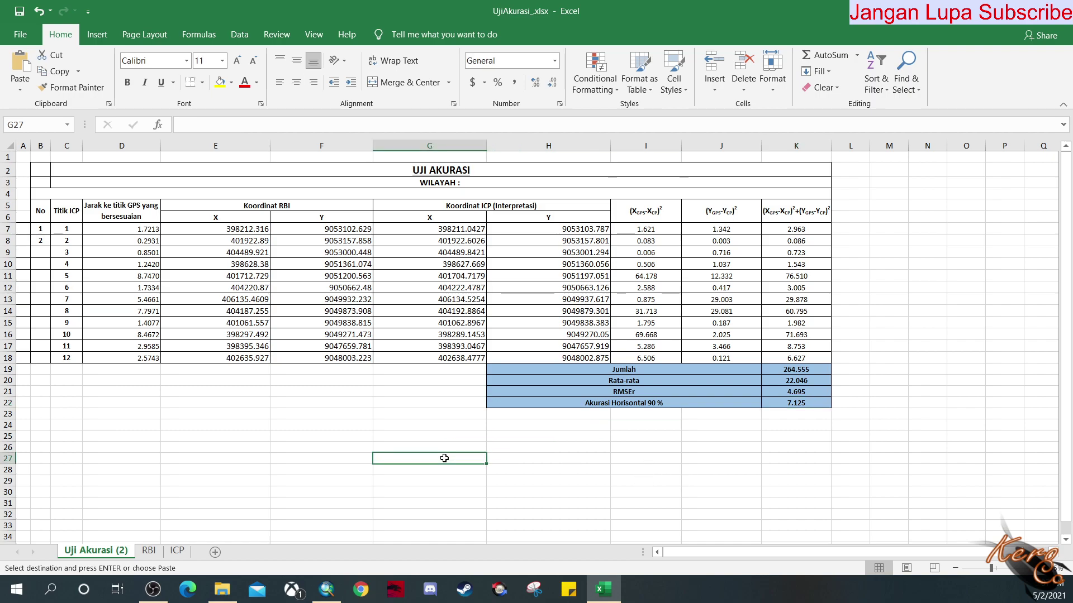